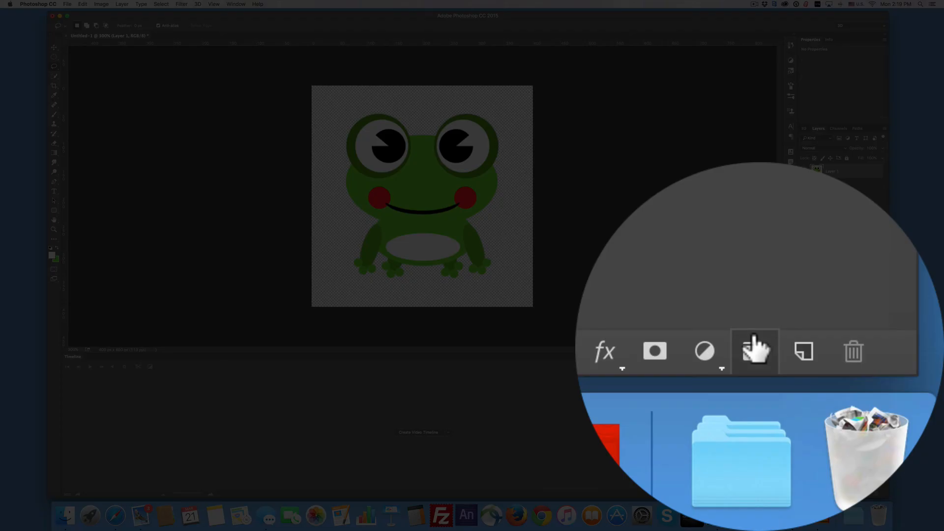
- Create three layer groups above the frog layer and rename the topmost group +MyFrog
left_click(856, 493)
left_click(856, 492)
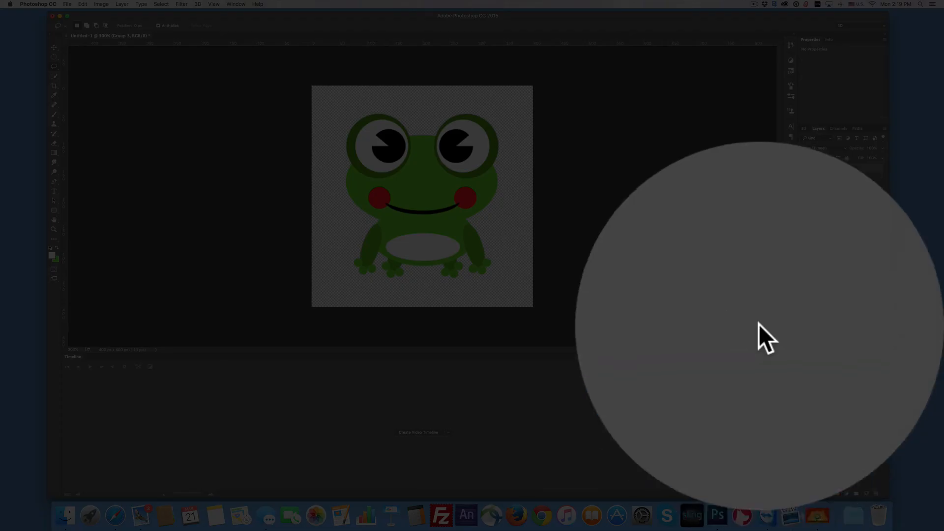
double_click(833, 168)
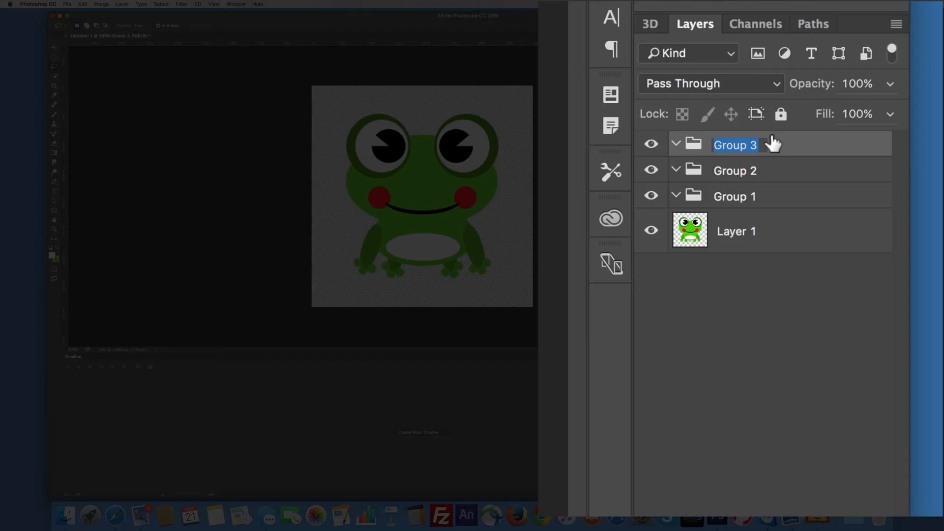
type("MyFrog")
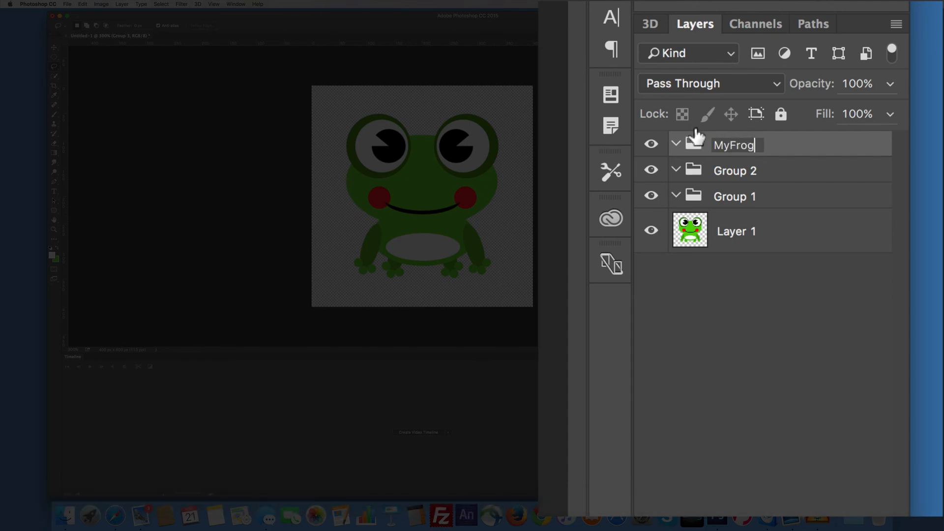
double_click(715, 143)
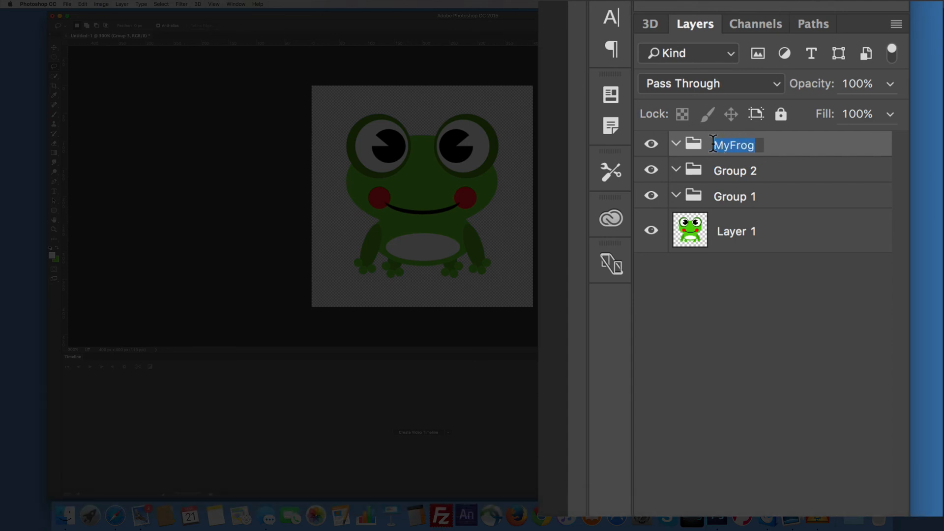
left_click(713, 145)
type("+")
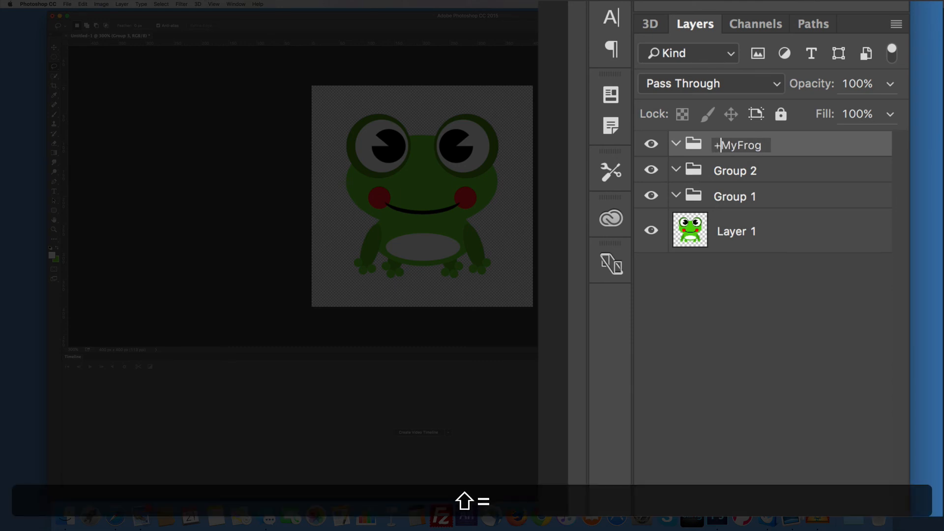
left_click(745, 329)
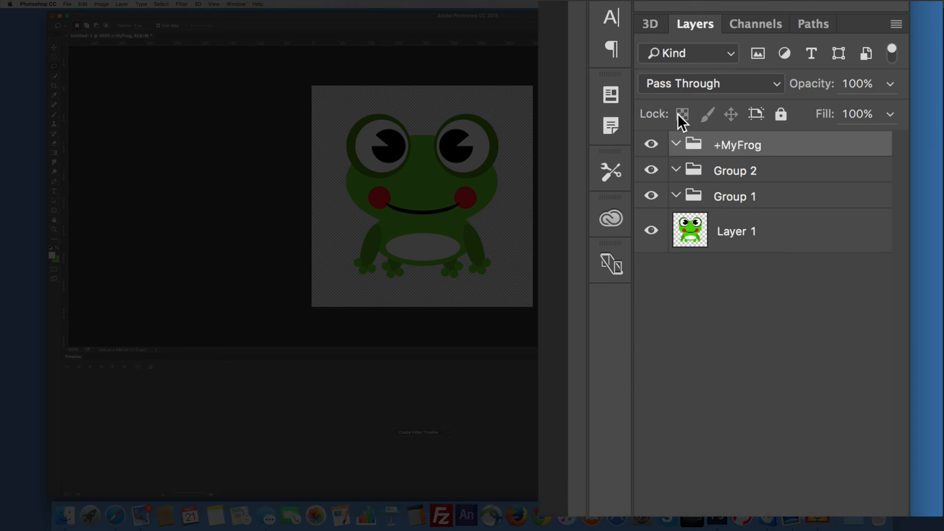
- Nest Group 1 and Group 2 inside +MyFrog, and place the frog's Layer 1 inside Group 1
left_click(696, 170)
left_click(695, 196, "shift")
left_click_drag(693, 170, 693, 141)
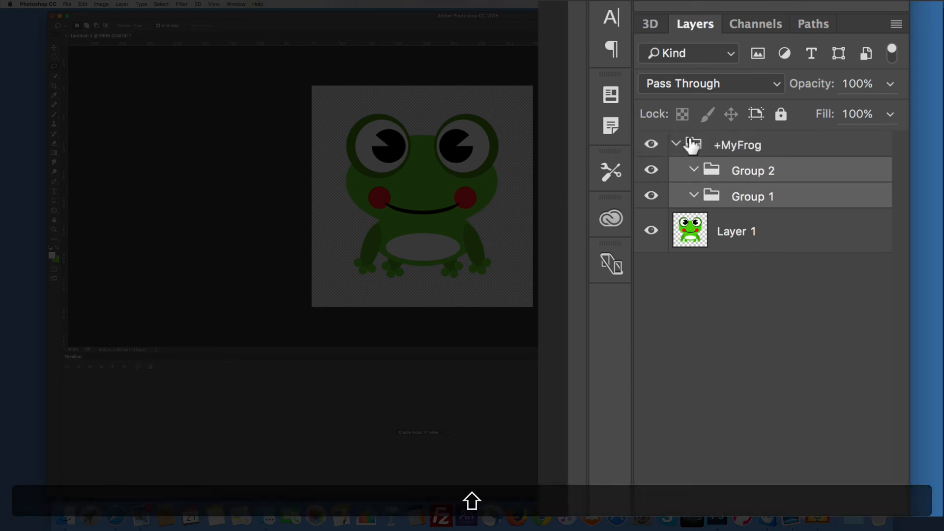
left_click_drag(691, 229, 725, 200)
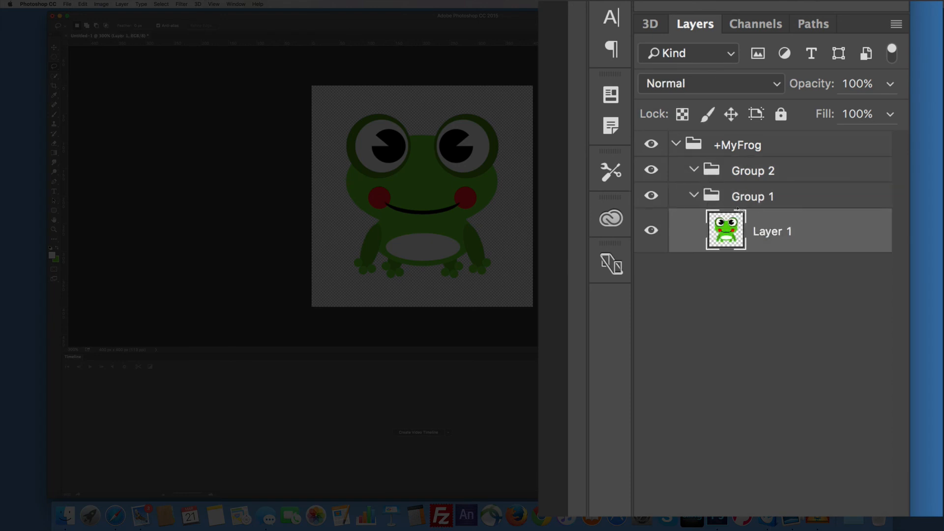
- Rename Group 1 as Body and Group 2 as Head
double_click(761, 197)
type("Body")
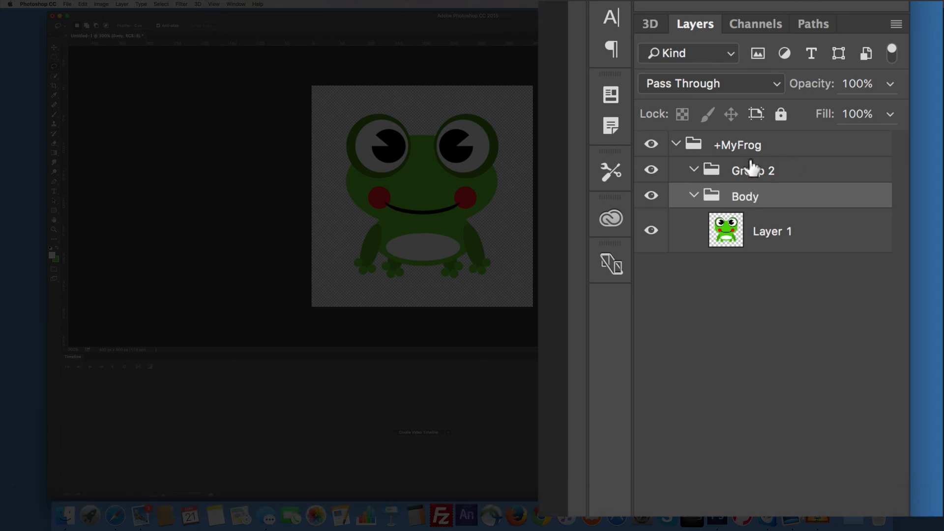
double_click(752, 169)
type("Head")
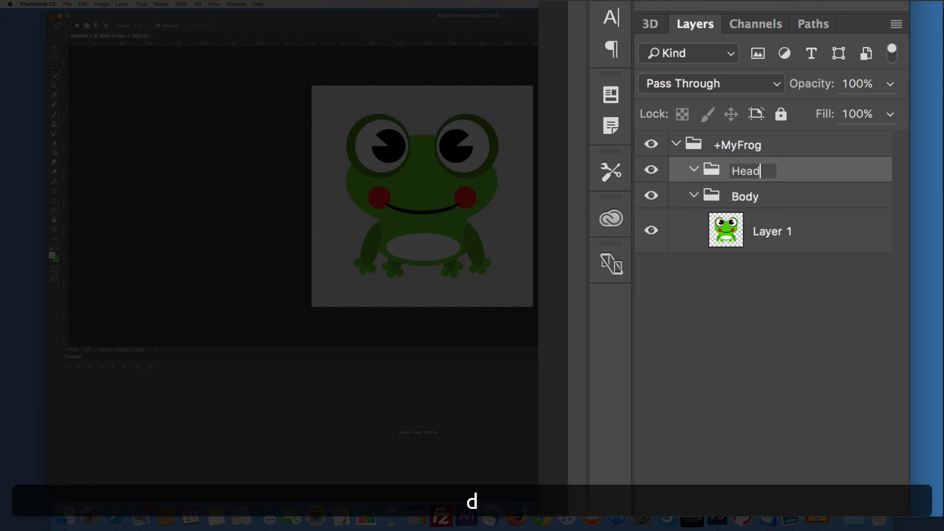
left_click(742, 304)
- Select the black and white areas of Layer 1 with Color Range, sampling the frog's pupil and eye white
left_click(731, 229)
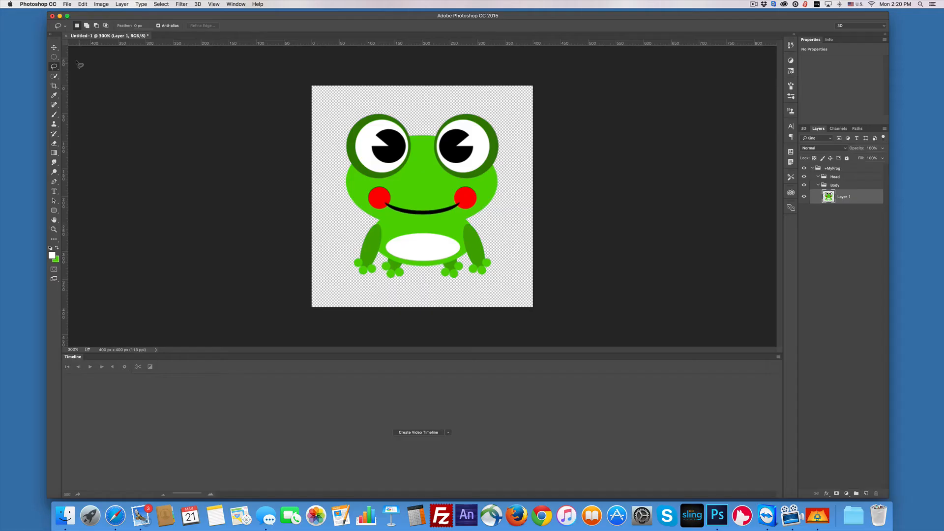
left_click(160, 4)
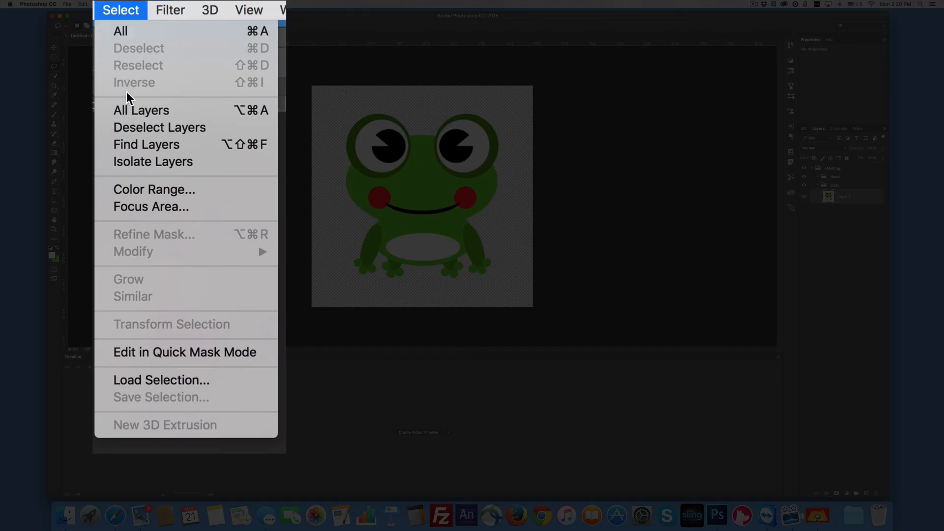
left_click(128, 189)
left_click(391, 147)
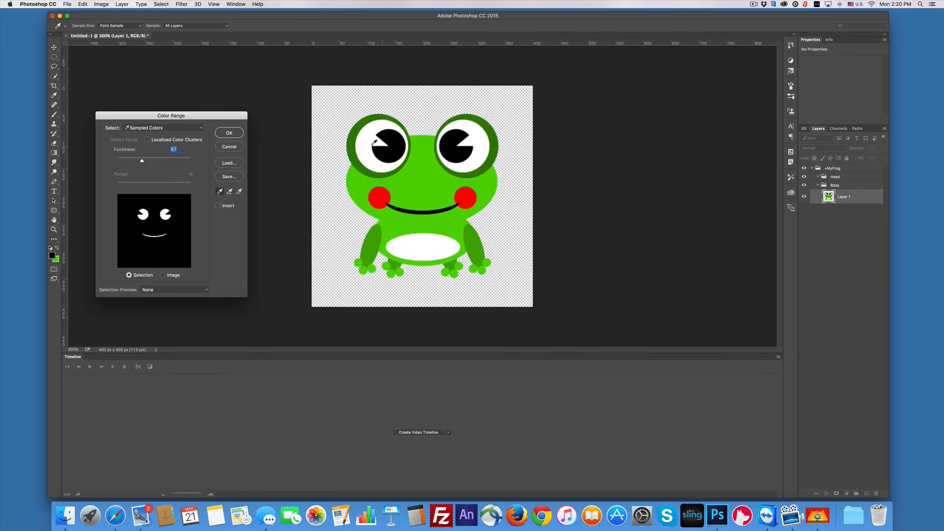
left_click(370, 141, "shift")
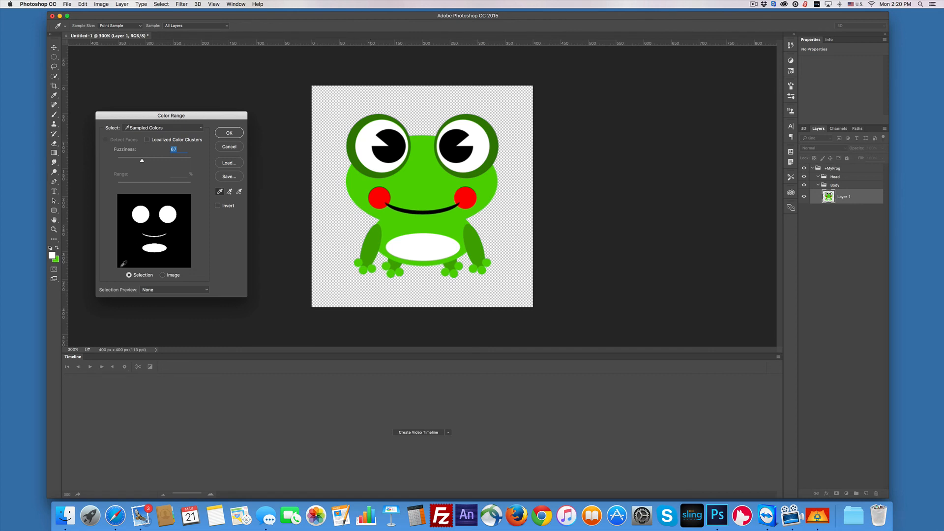
left_click(229, 133)
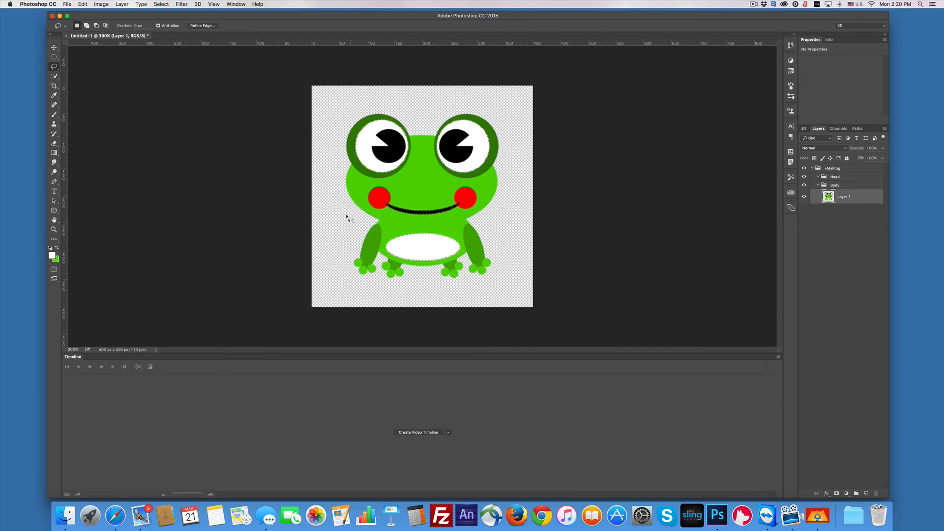
- Subtract the mouth and belly from the selection with the Lasso tool and cut both eyeballs from Layer 1
key("alt")
mouse_move(338, 186)
left_mouse_down()
mouse_move(451, 178)
mouse_move(498, 191)
mouse_move(544, 249)
mouse_move(398, 312)
mouse_move(323, 255)
mouse_move(336, 191)
left_mouse_up()
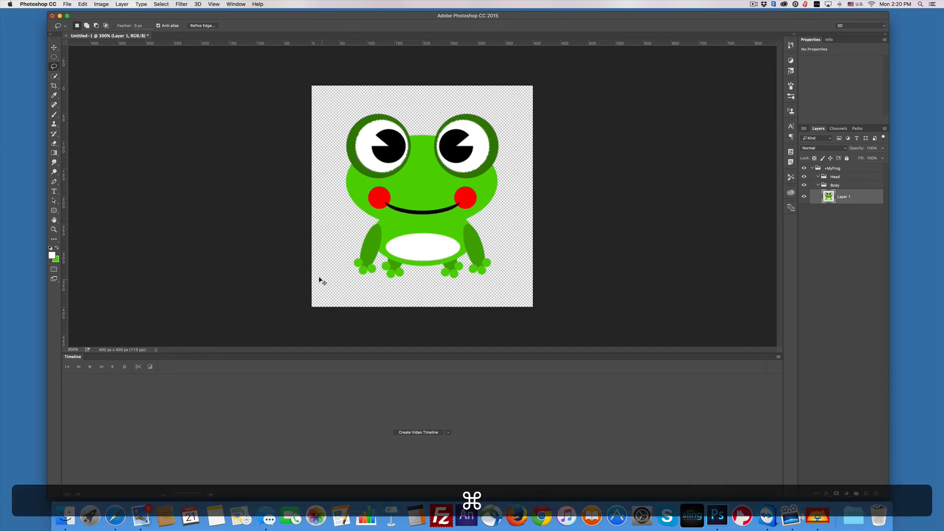
key("super")
key("super+x")
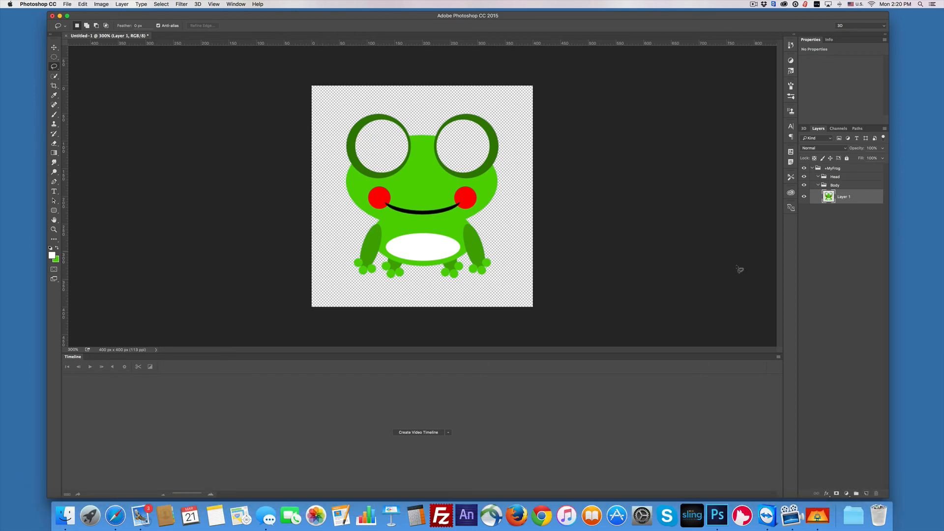
- Add a new layer in the Head group and paste the eyeballs in place on it
left_click(835, 175)
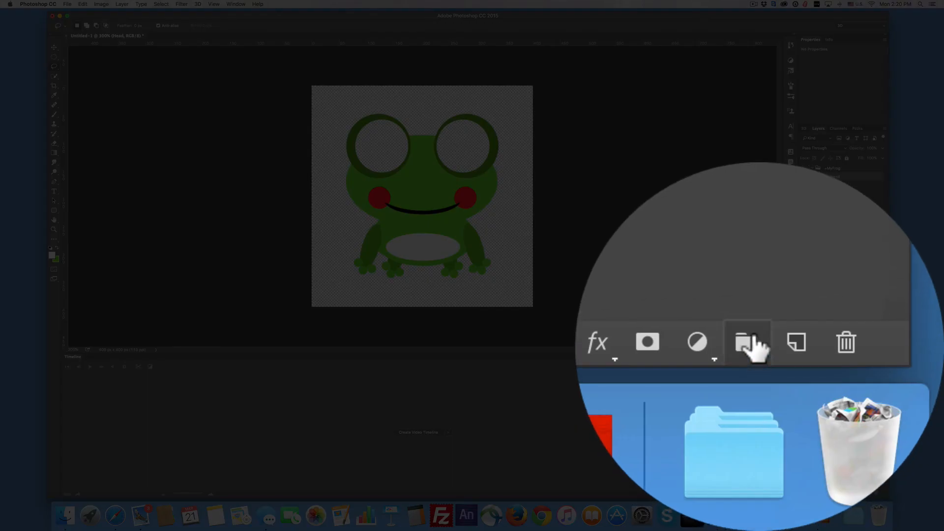
left_click(865, 493)
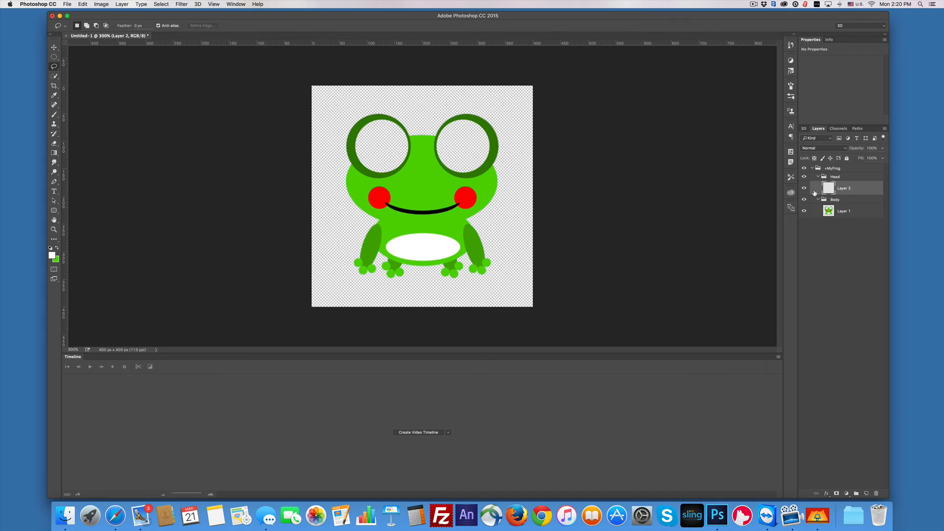
key("shift+super+v")
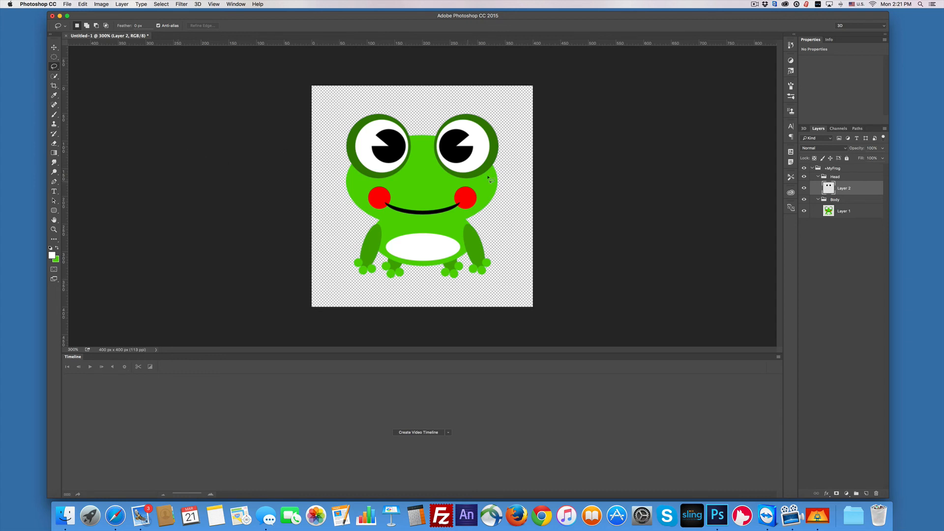
- Cut the frog's left eyeball using a rectangular marquee and paste it in place on a new layer in the Head group
right_click(55, 57)
left_click(89, 56)
left_click_drag(440, 111, 494, 180)
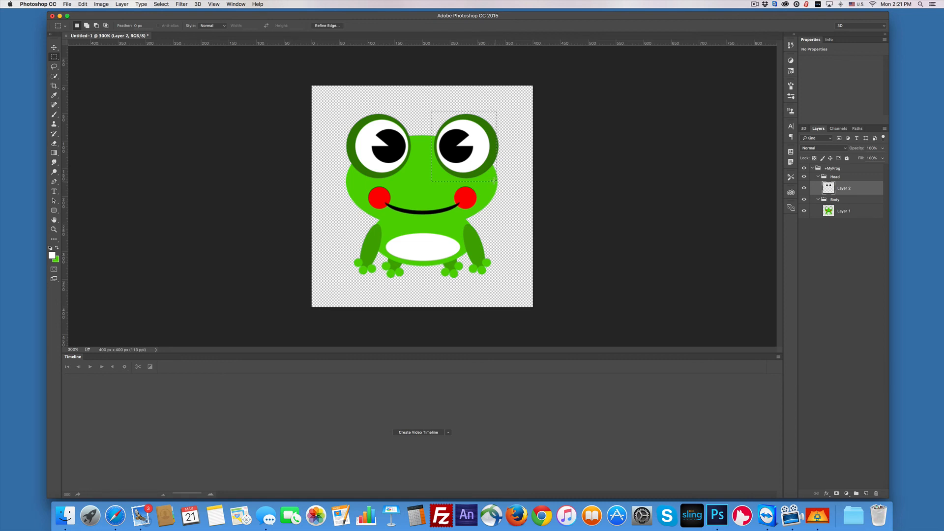
key("super+x")
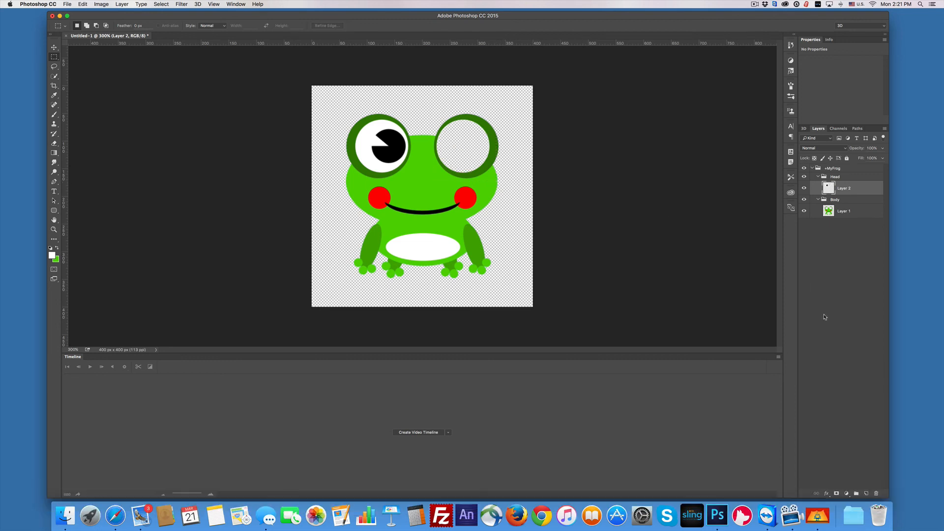
left_click(865, 493)
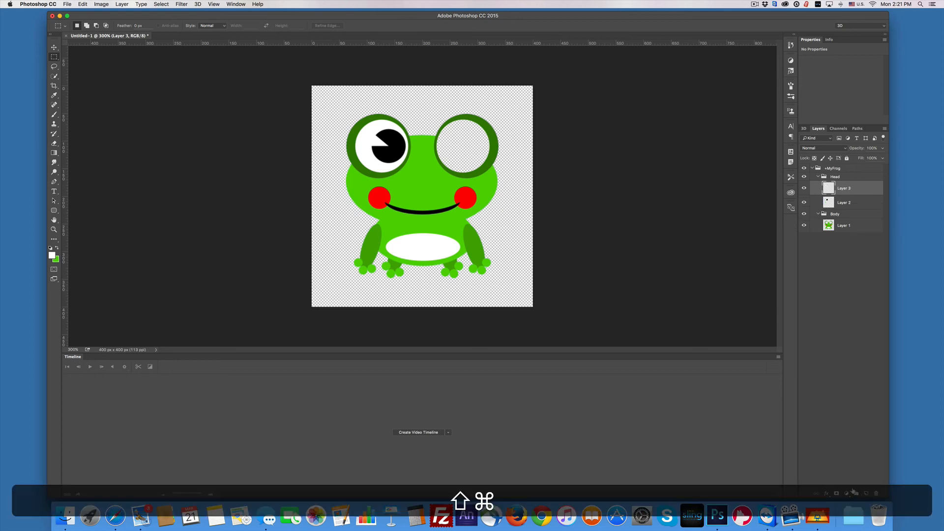
key("super+shift+v")
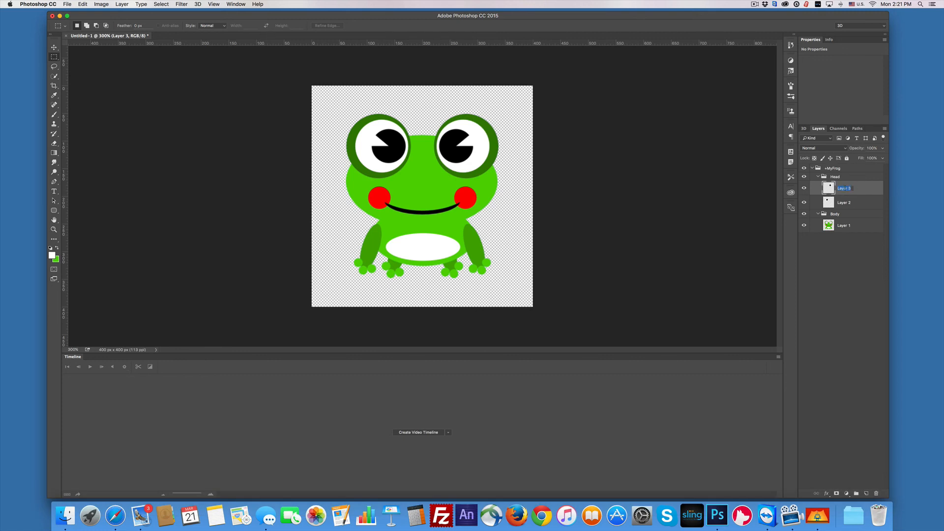
- Rename the two layers in the Head group as Left Eyeball and Right Eyeball
type("Left")
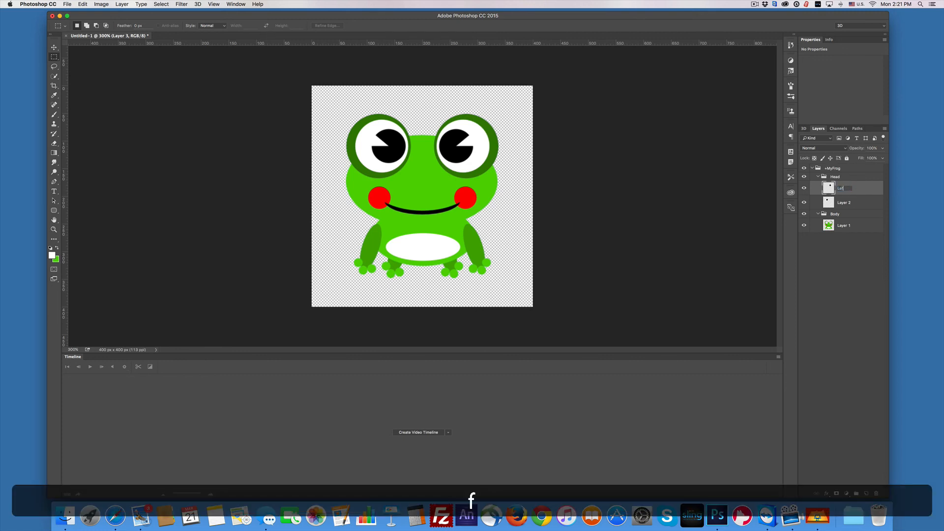
type(" Eyeball")
left_click(844, 203)
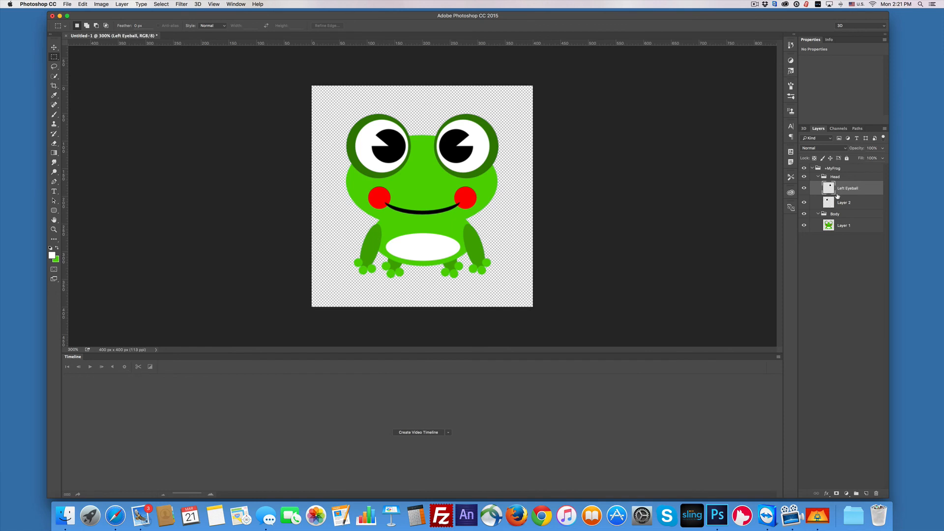
double_click(839, 202)
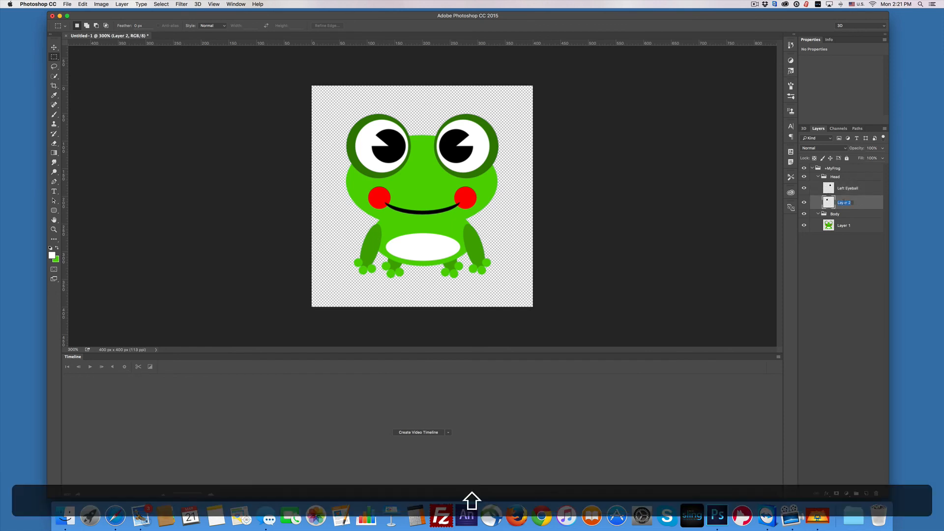
type("Right Eyeball")
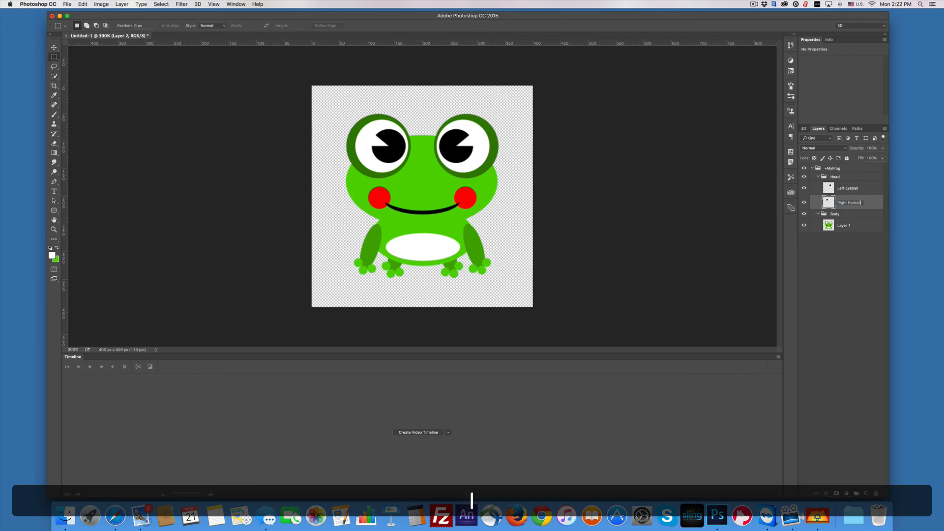
key("Return")
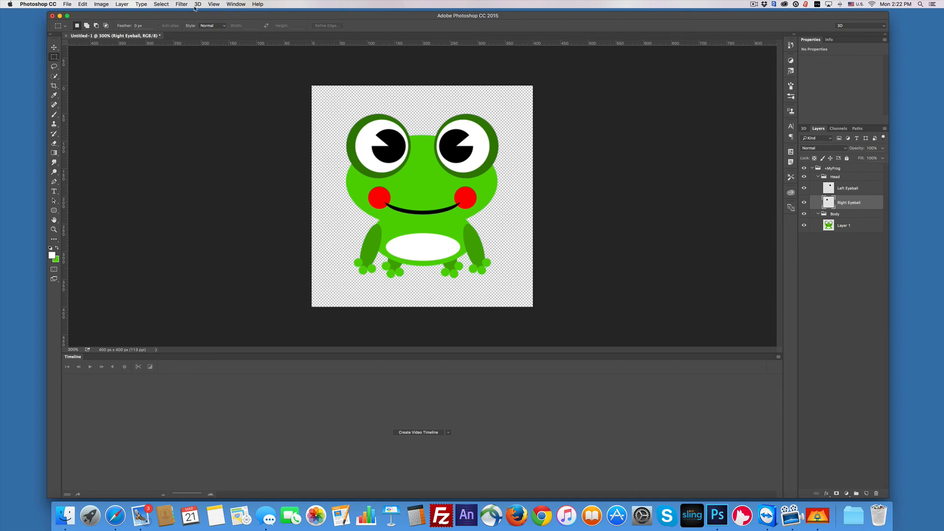
- Select the frog's black areas with Color Range and subtract the mouth from the selection with a rectangular marquee
left_click(161, 5)
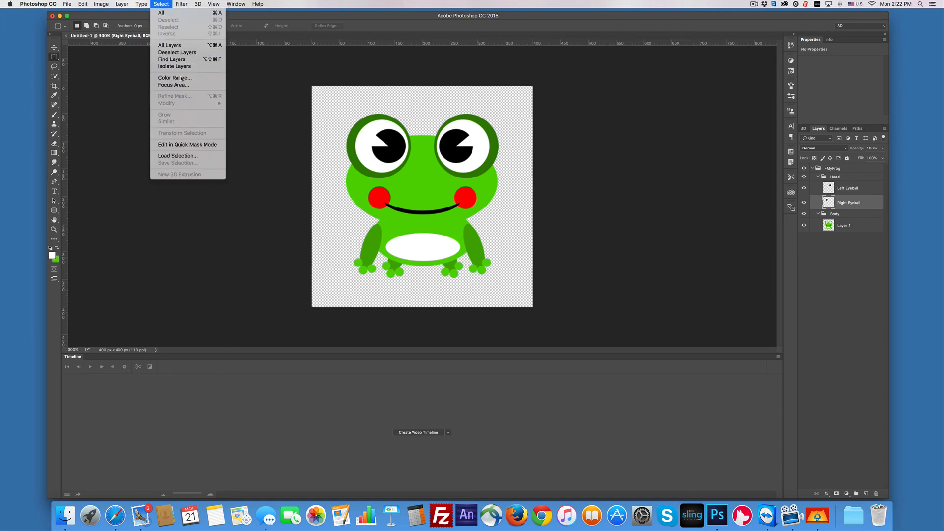
left_click(162, 79)
left_click(399, 148)
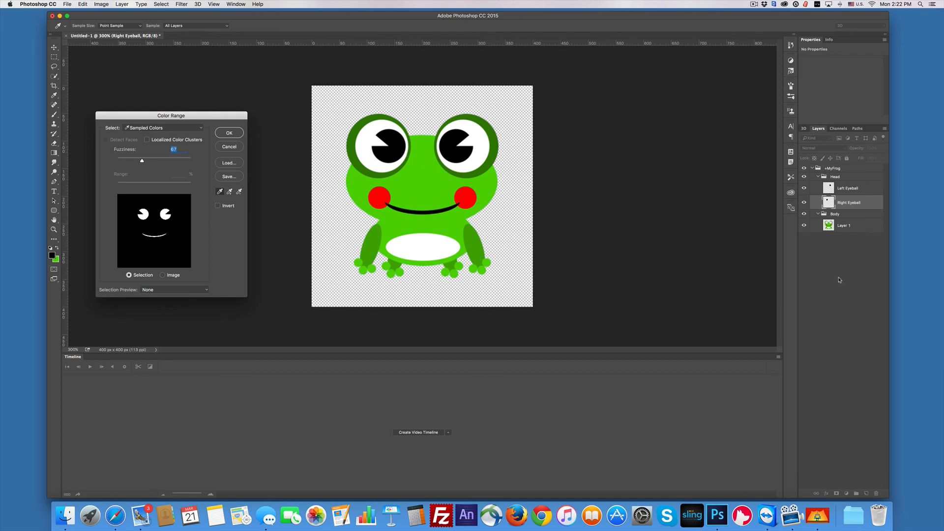
left_click(224, 132)
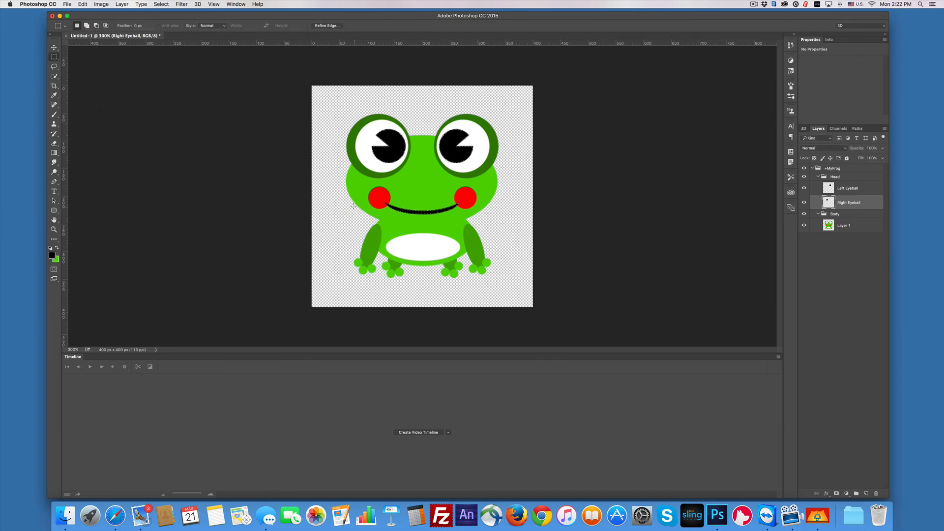
key("alt")
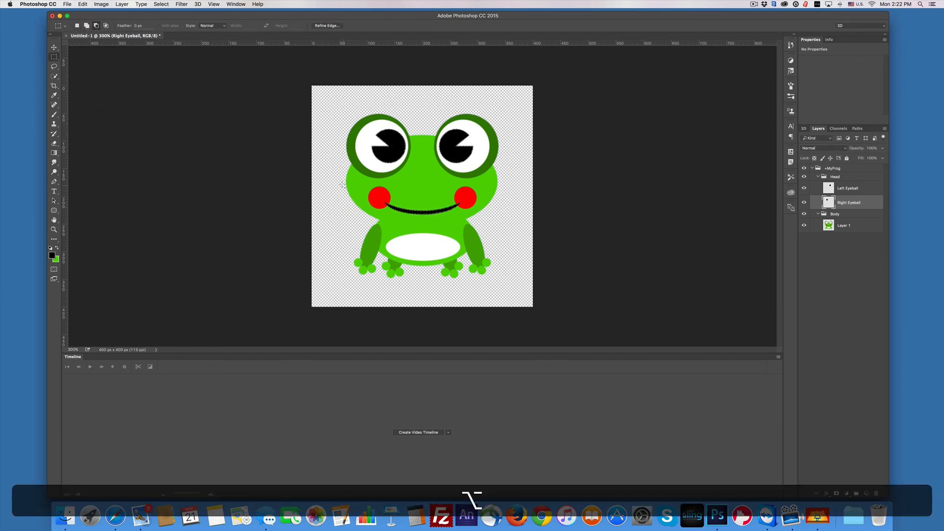
left_click_drag(342, 184, 487, 227)
- Expand the pupil selection by 1 pixel and cut the pupil out of the Right Eyeball layer
key("b")
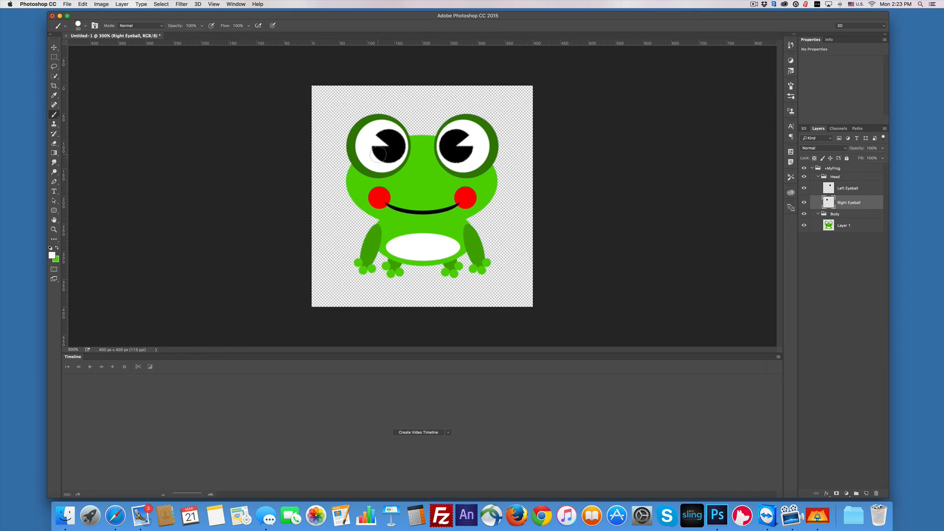
key("super+x")
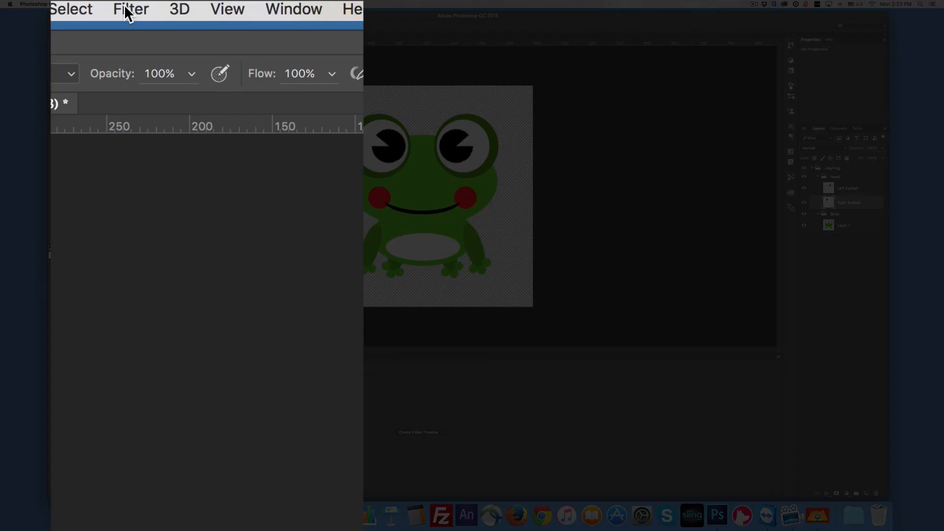
left_click(129, 12)
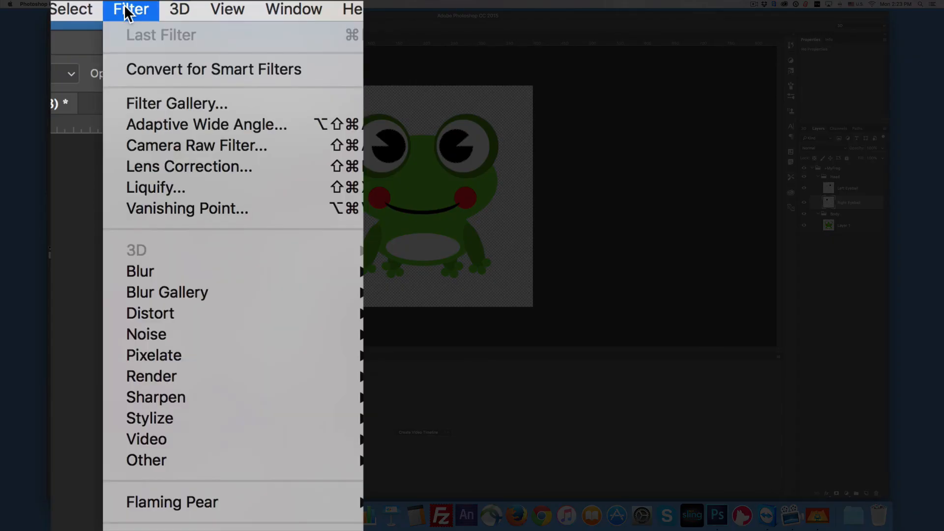
mouse_move(81, 11)
mouse_move(70, 305)
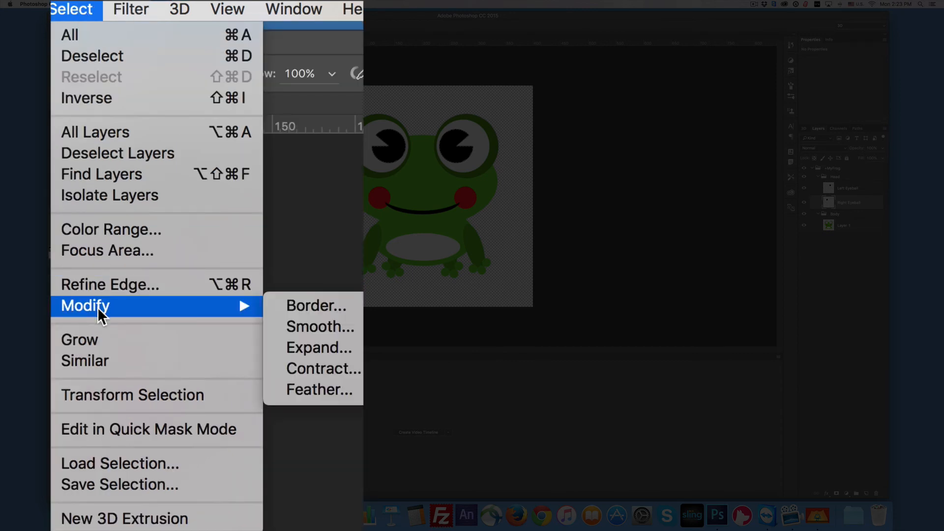
left_click(314, 348)
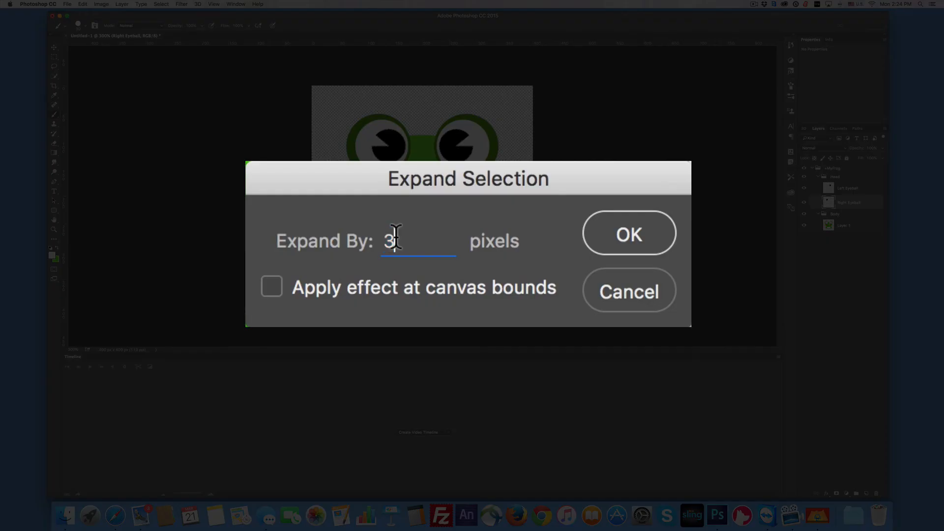
left_click_drag(395, 238, 382, 238)
type("1")
left_click(631, 241)
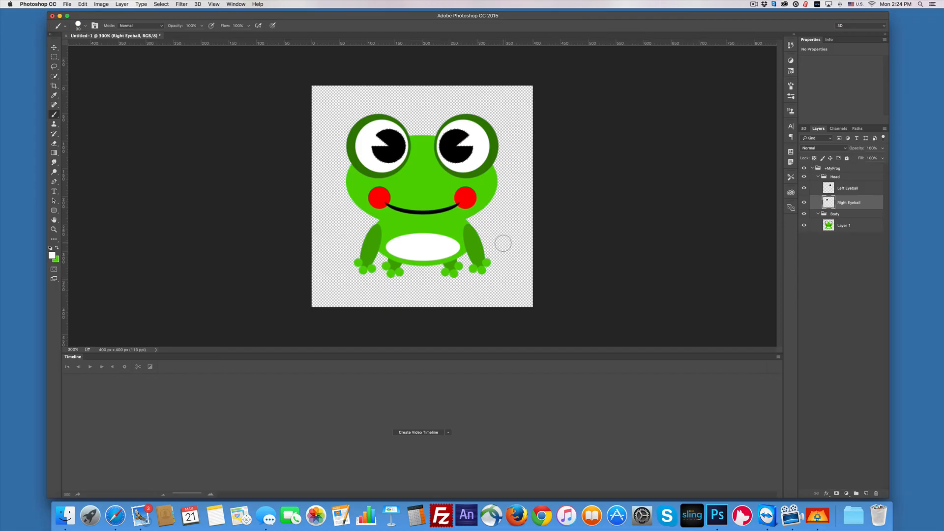
key("super+x")
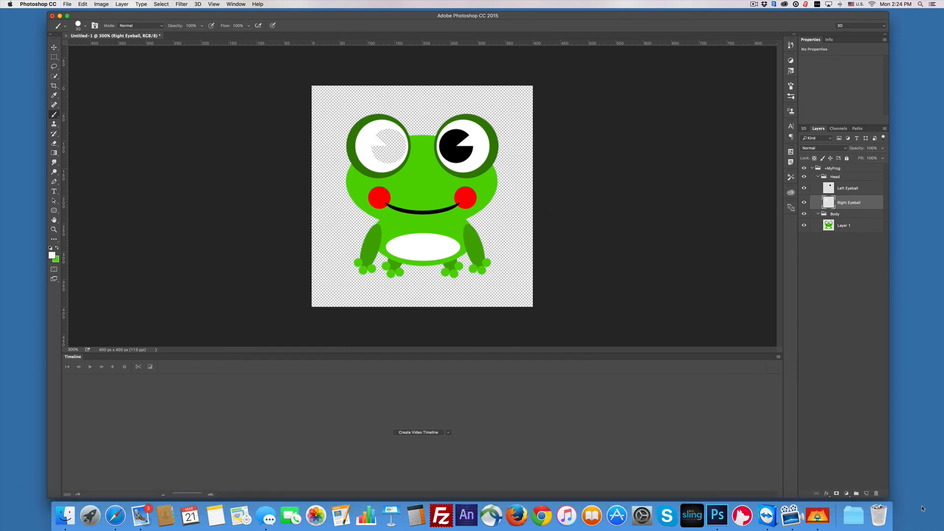
- Add a new layer above Right Eyeball, paste the pupil in place on it and check the separation by toggling the eyeball's visibility
left_click(866, 494)
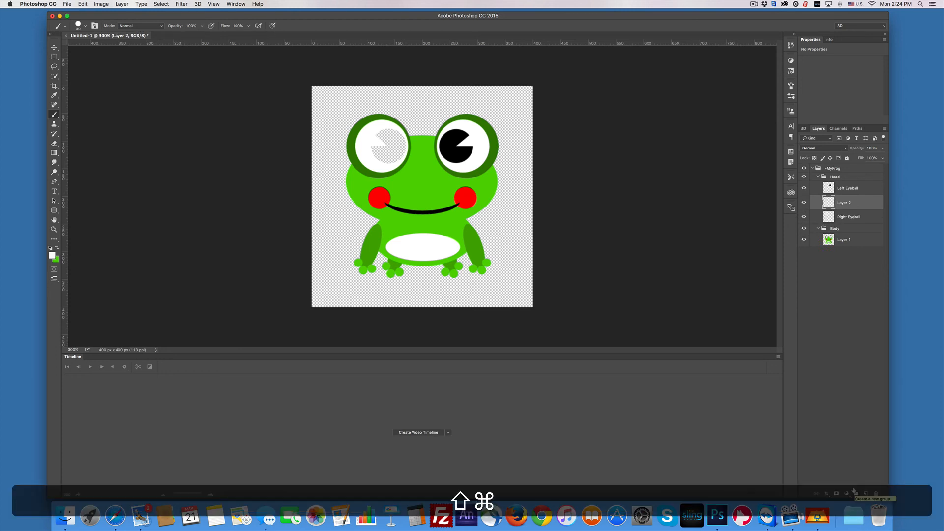
key("shift+super+v")
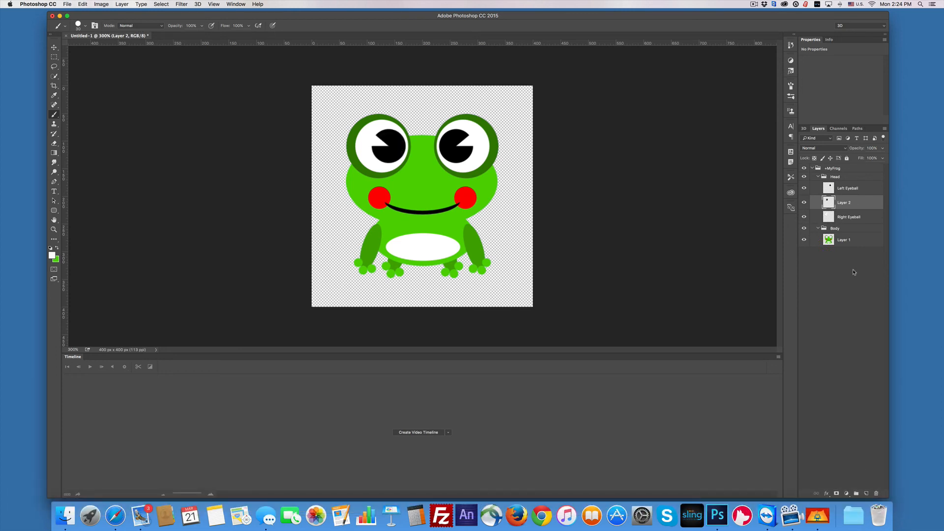
left_click(804, 217)
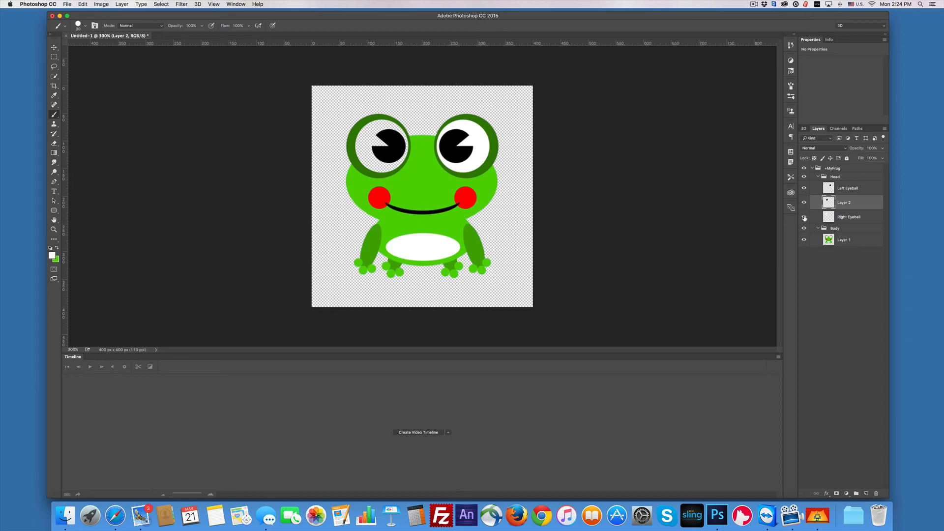
left_click(805, 217)
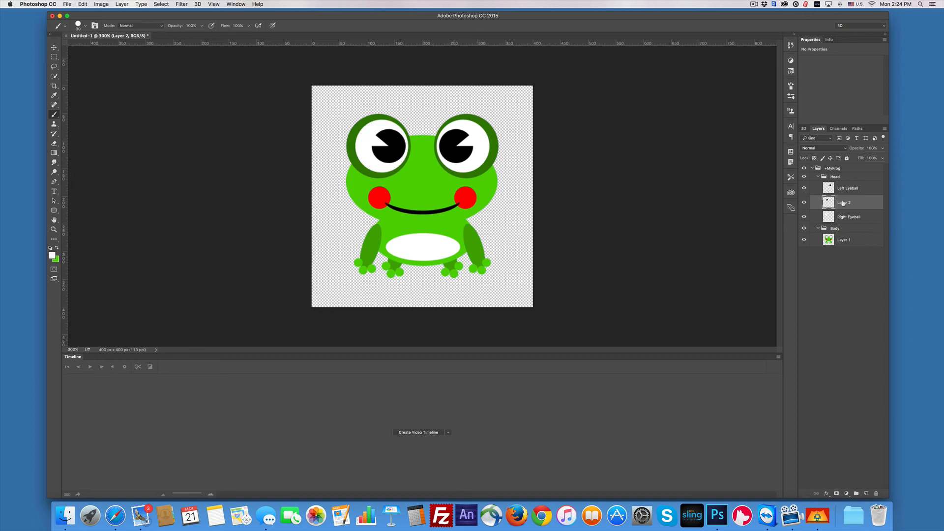
- Rename the new pupil layer as +Right Pupil
type("Rig")
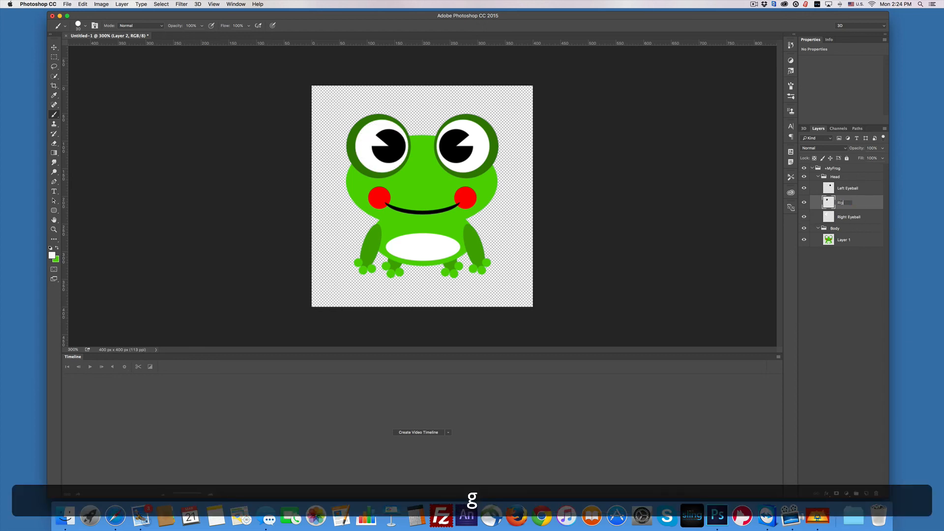
type("ht Pupil")
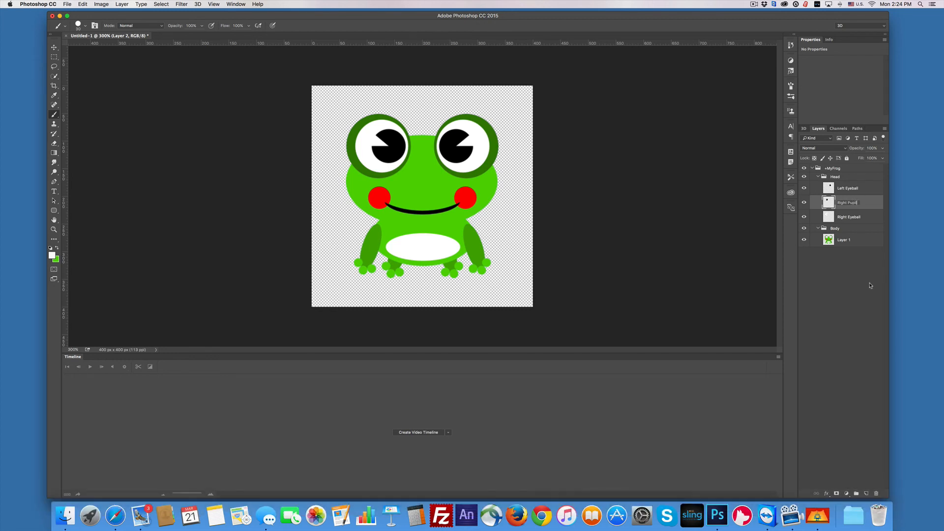
key("Return")
left_click(838, 202)
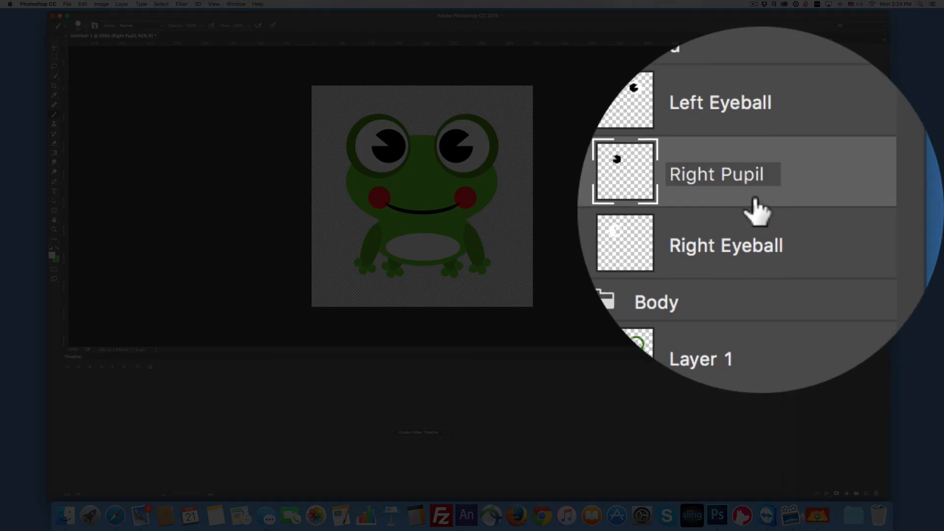
type("+")
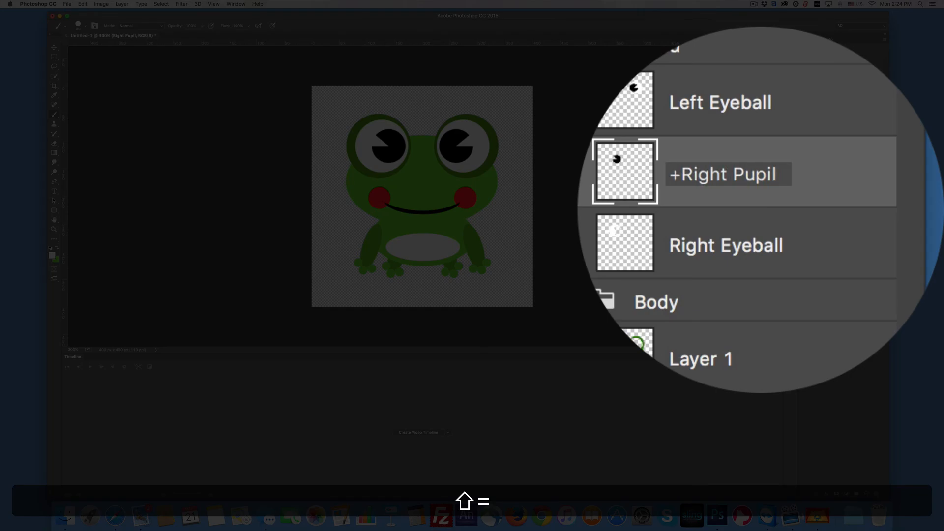
key("Return")
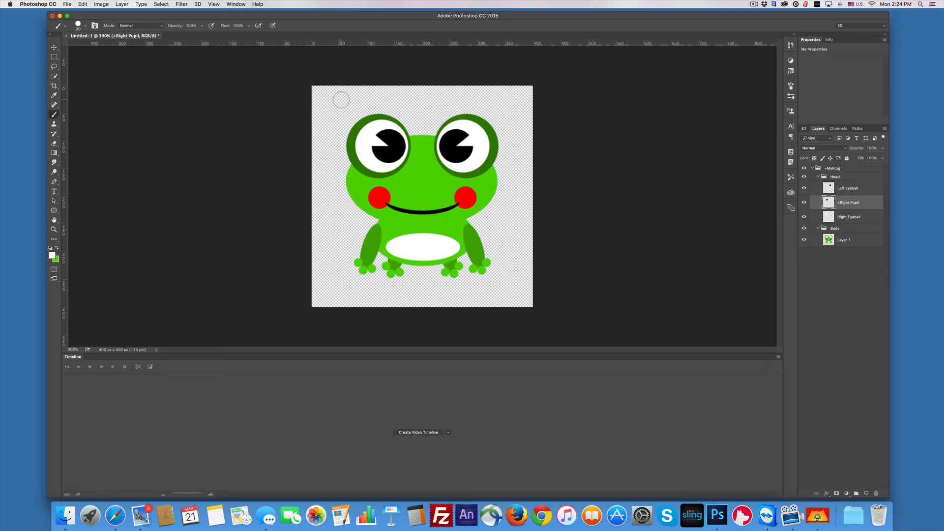
- Paint the pupil hole in the Right Eyeball layer white with +Right Pupil hidden, and show the pupil again
left_click(806, 203)
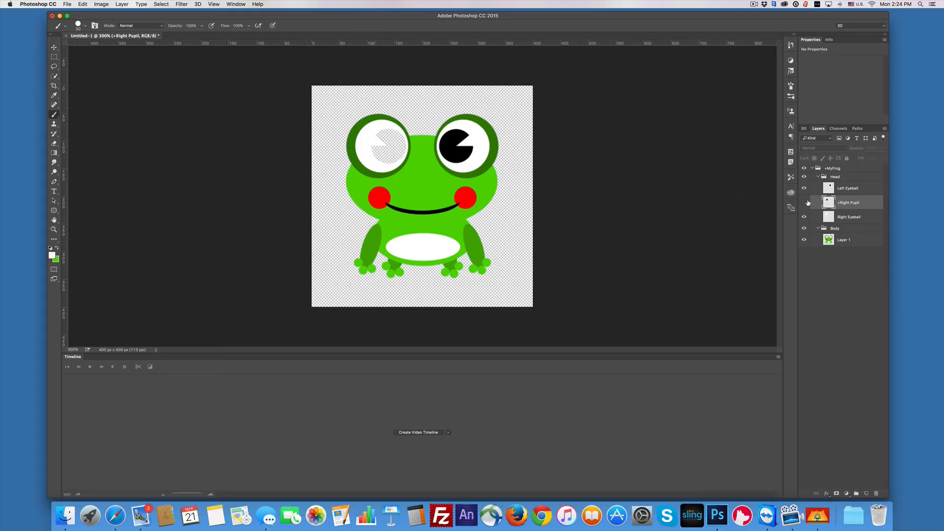
left_click(856, 219)
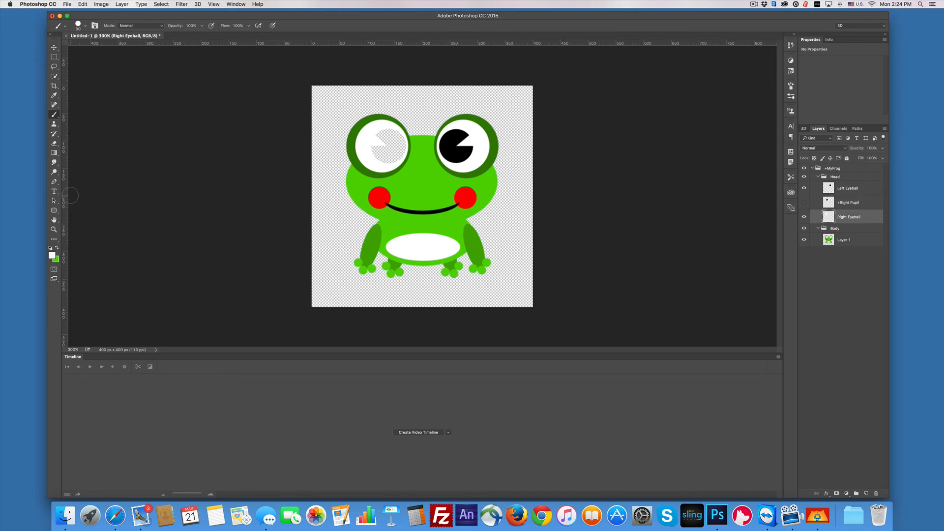
mouse_move(380, 146)
left_mouse_down()
mouse_move(394, 138)
mouse_move(393, 155)
mouse_move(377, 153)
mouse_move(382, 140)
mouse_move(405, 157)
left_mouse_up()
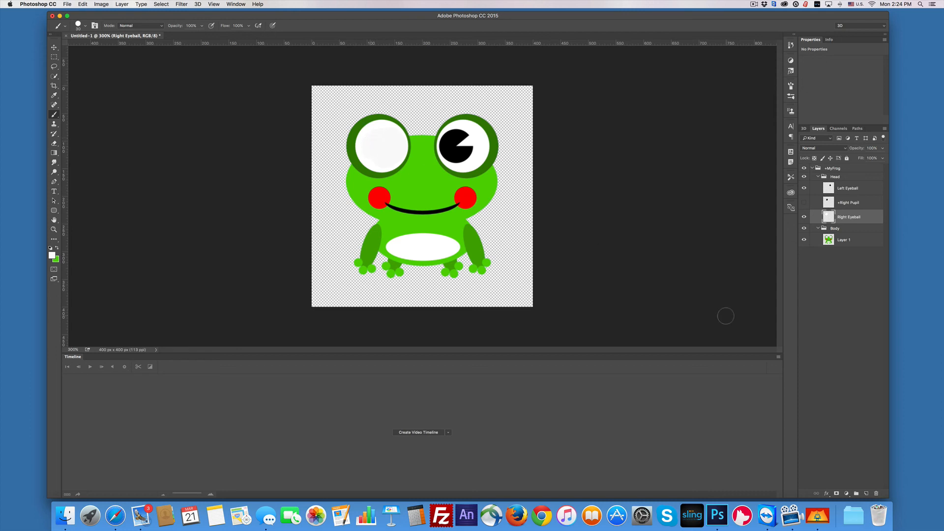
left_click(847, 360)
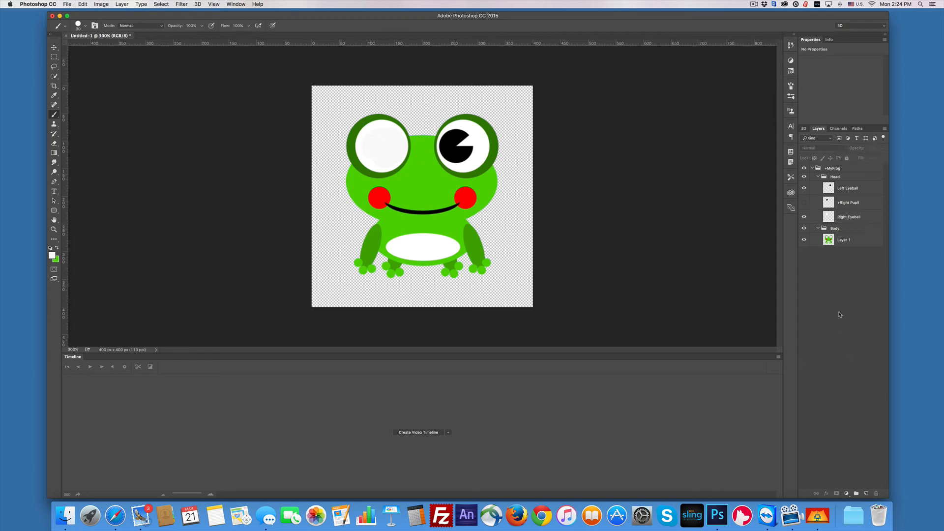
left_click(804, 201)
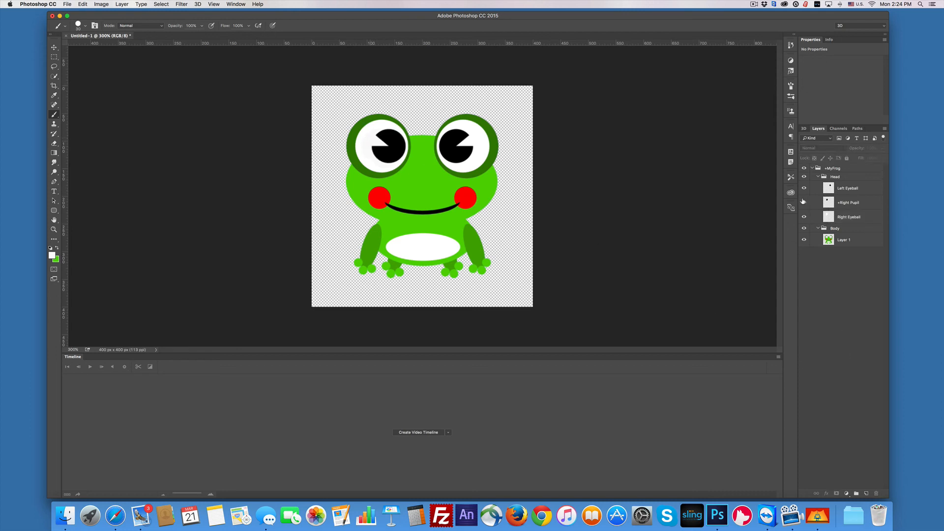
- Group the +Right Pupil and Right Eyeball layers into a group named Right Eye and check its contents
left_click(847, 202, "shift")
left_click(850, 214, "shift")
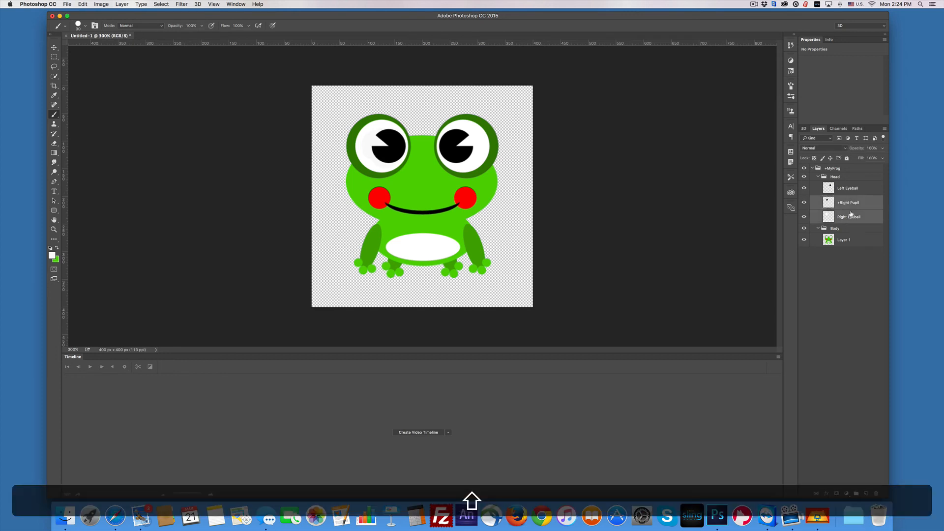
left_click(856, 493)
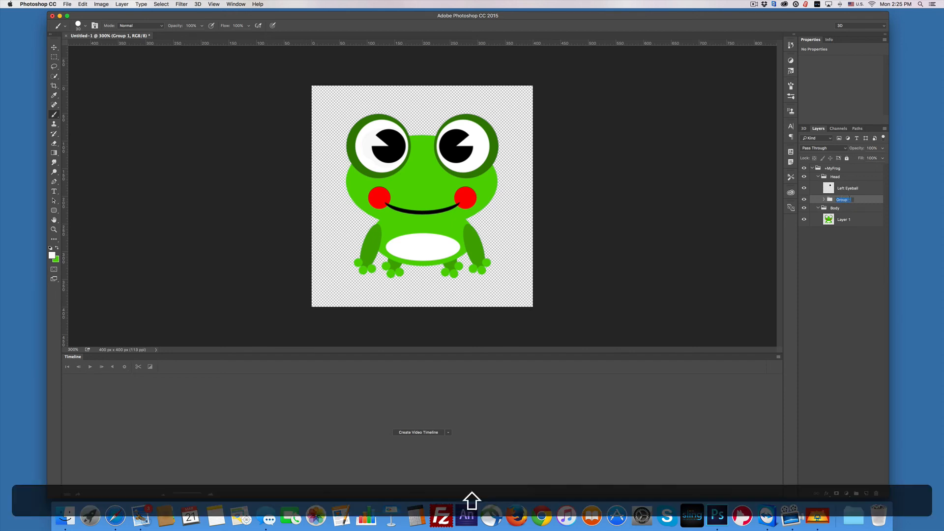
type("Right Eye")
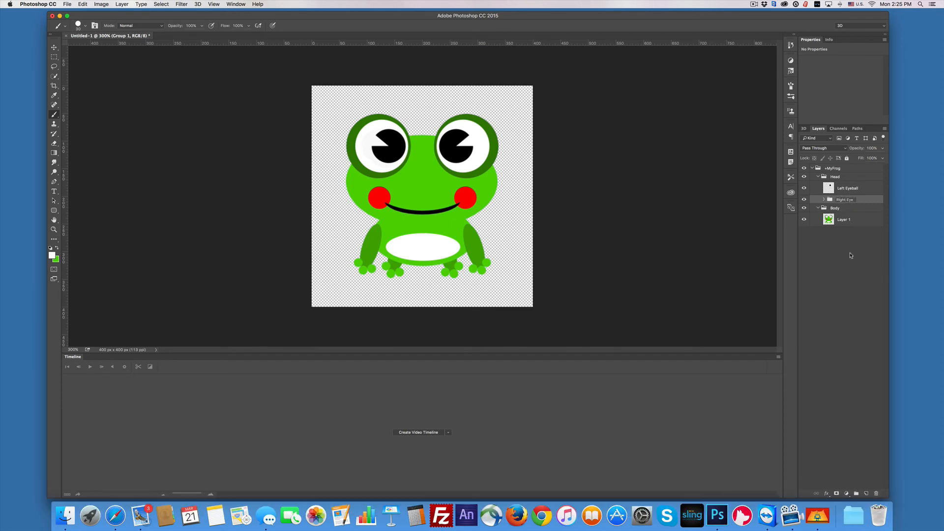
key("Return")
left_click(824, 200)
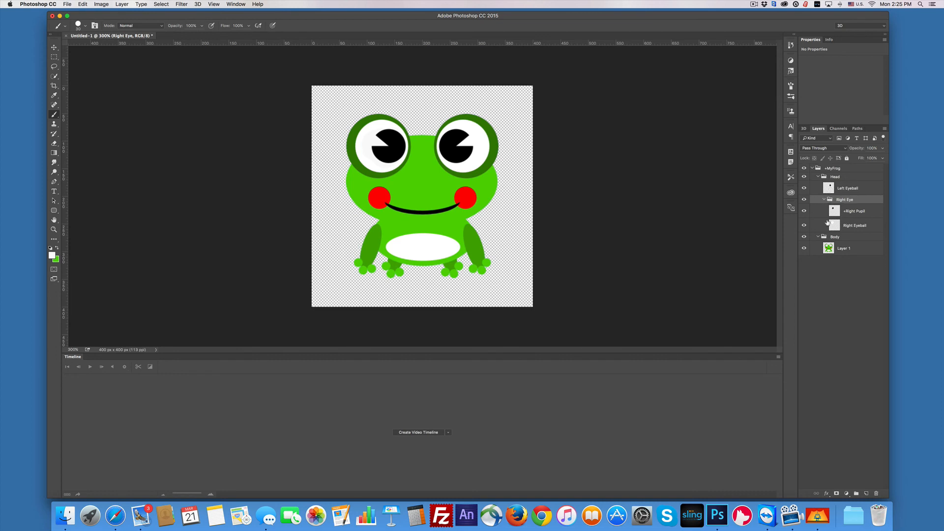
left_click(821, 200)
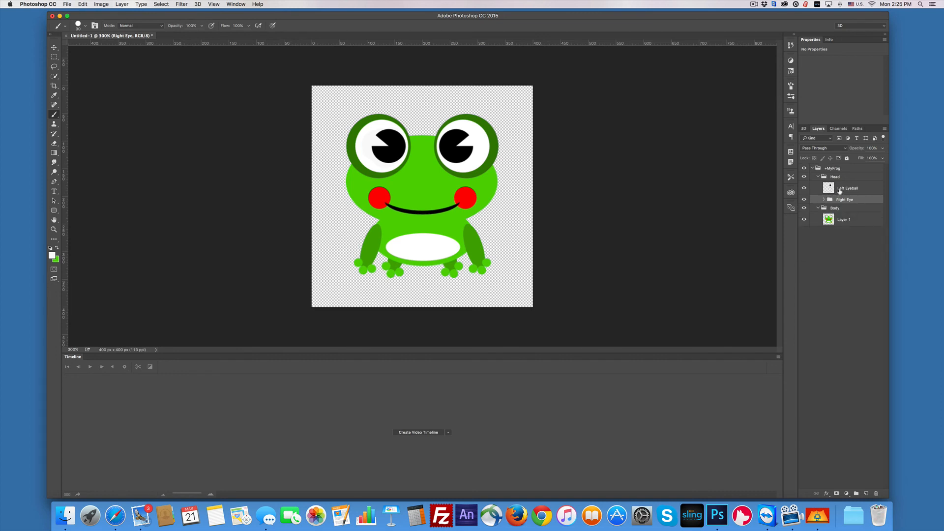
- Select the black areas of the artwork with Color Range, sampling the black pupil while the Left Eyeball layer is active
left_click(836, 188)
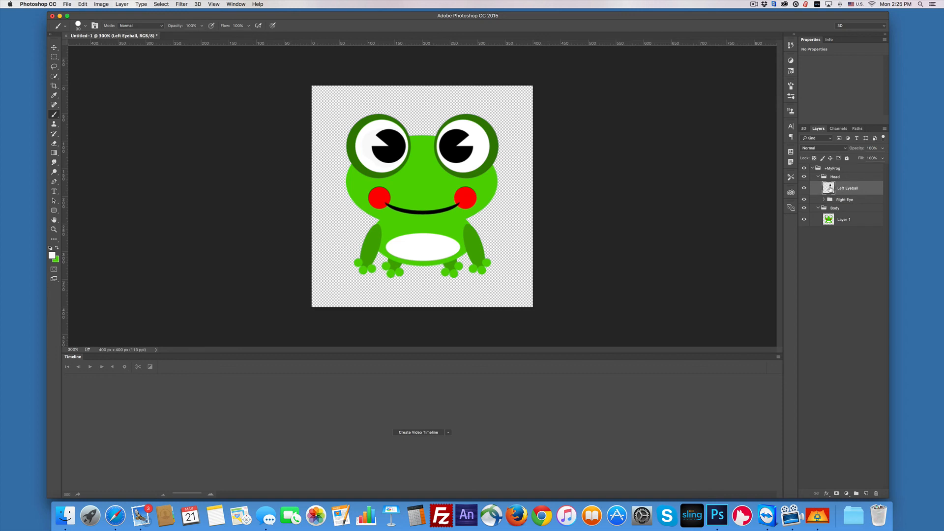
left_click(166, 5)
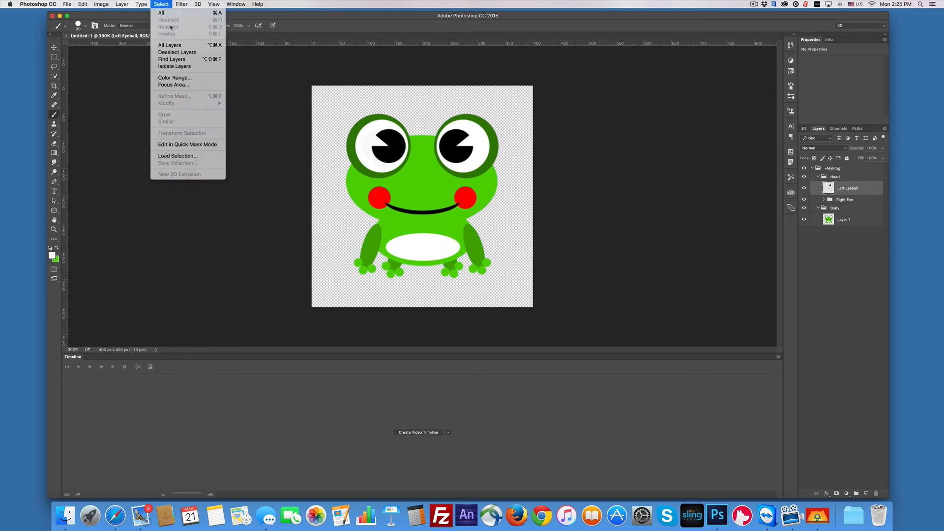
left_click(164, 77)
left_click(448, 146)
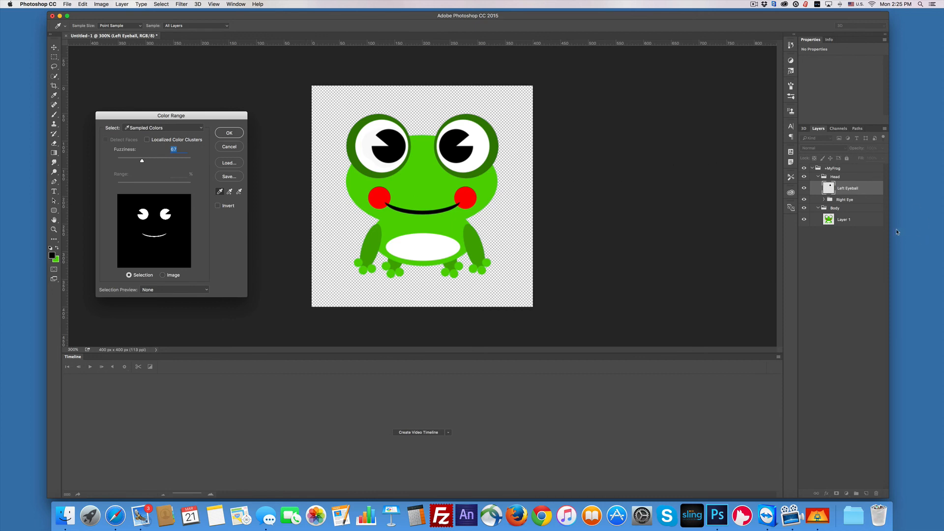
key("super")
left_click(228, 133)
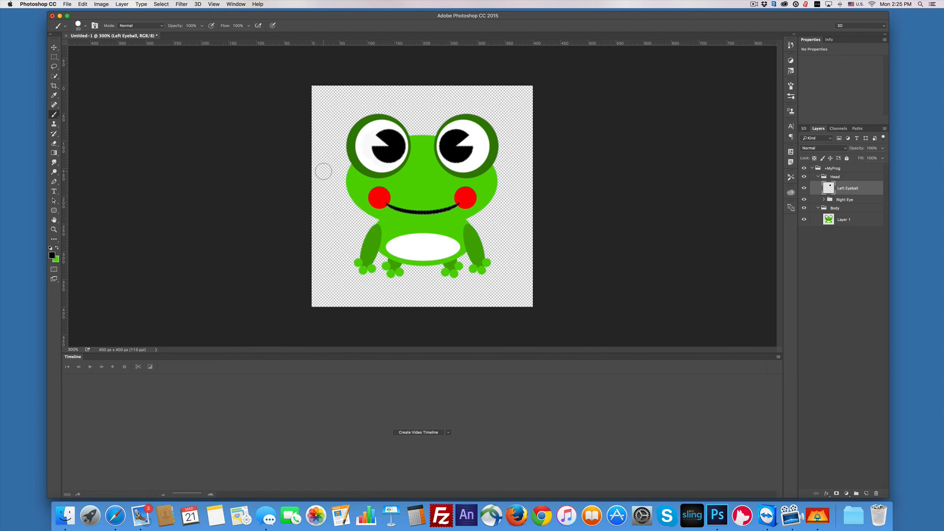
- Subtract the mouth and everything else outside the Left Eyeball's pupil from the selection with the Lasso, and undo a trial cut
key("alt")
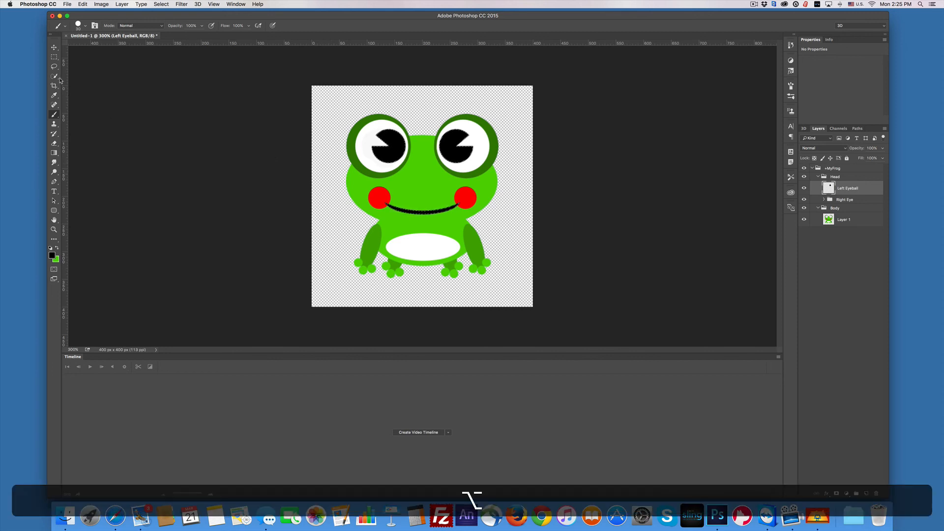
key("l")
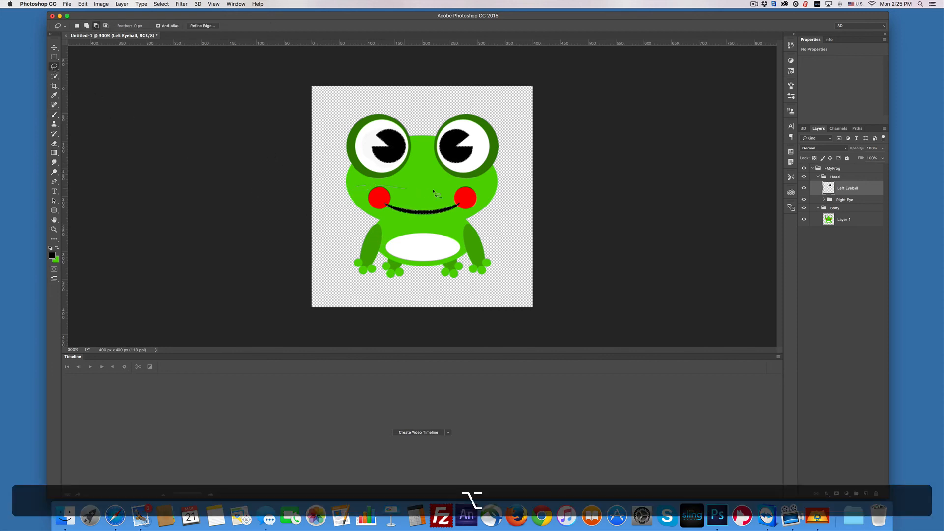
left_click(297, 205)
key("super+x")
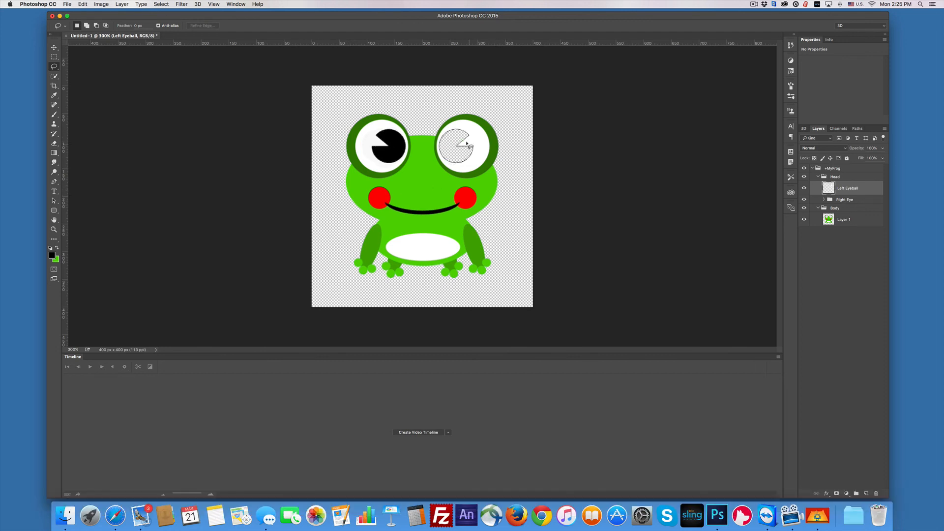
key("super+z")
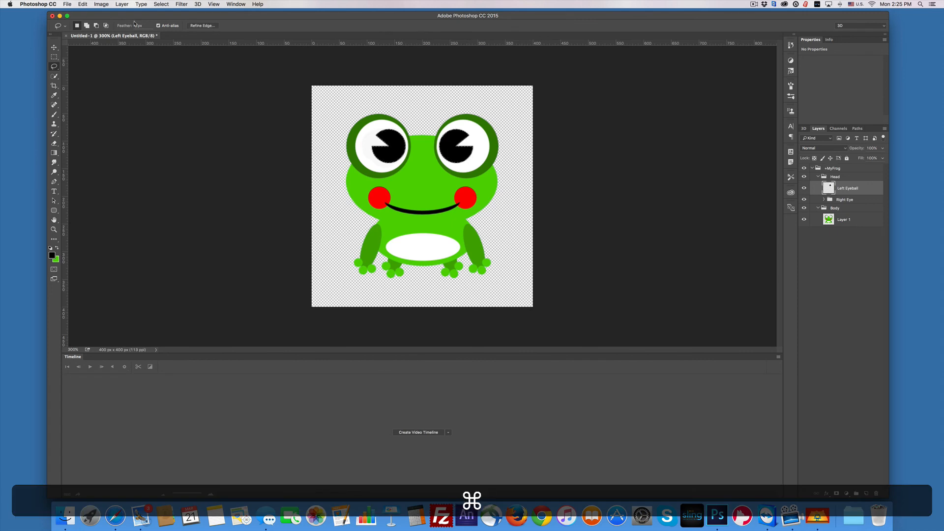
- Expand the pupil selection by 1 pixel and cut the pupil out of the Left Eyeball layer
left_click(161, 4)
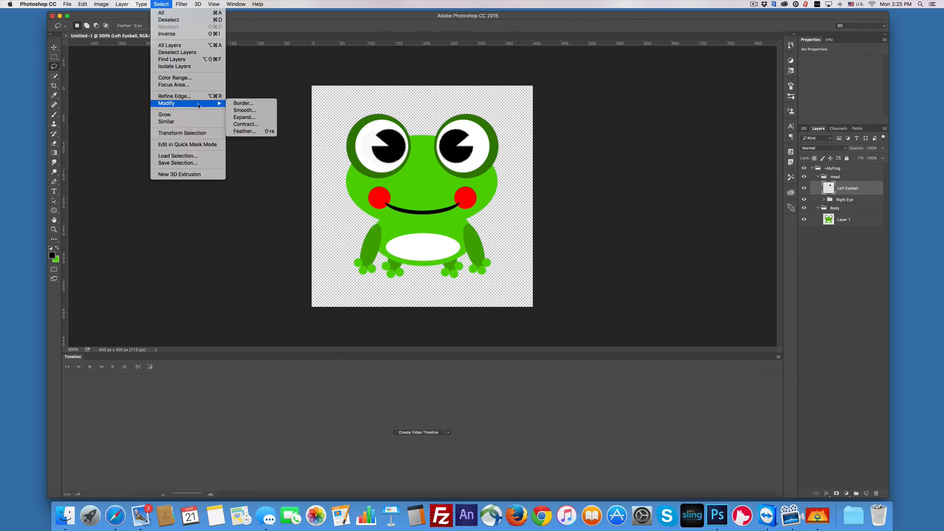
mouse_move(218, 104)
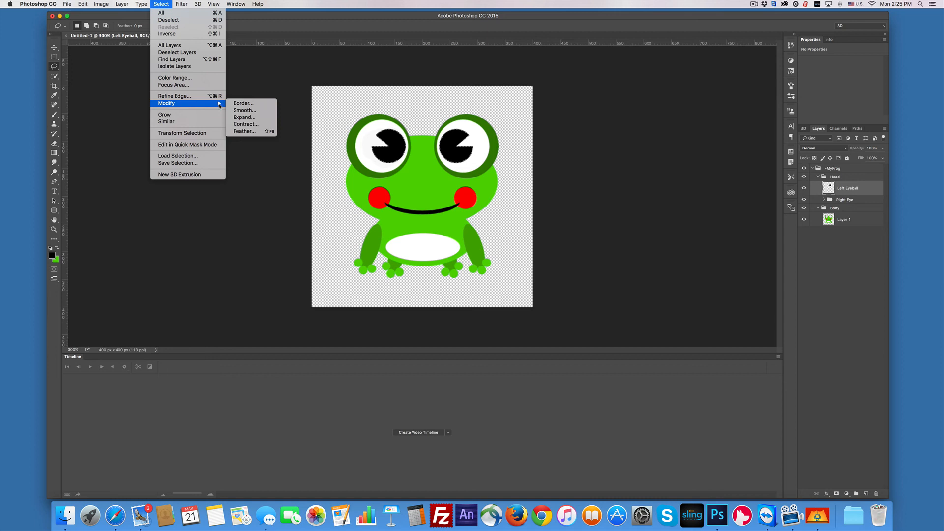
left_click(246, 117)
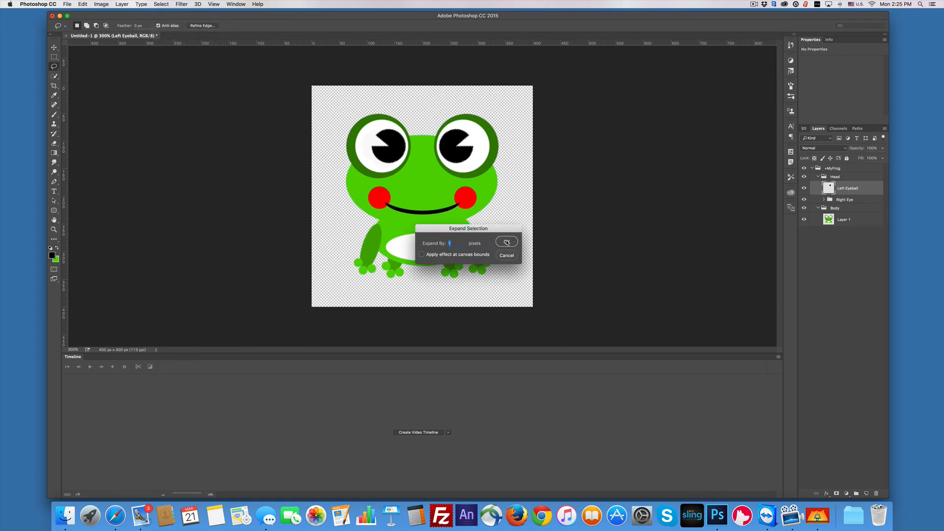
left_click(505, 241)
key("super+x")
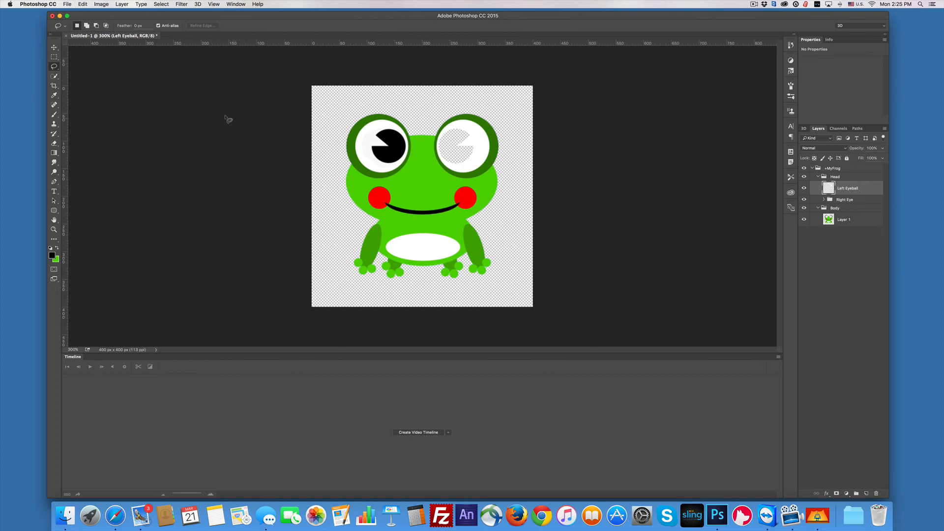
- Set the foreground colour to white and paint over the pupil hole in the Left Eyeball layer with the Brush
left_click(54, 114)
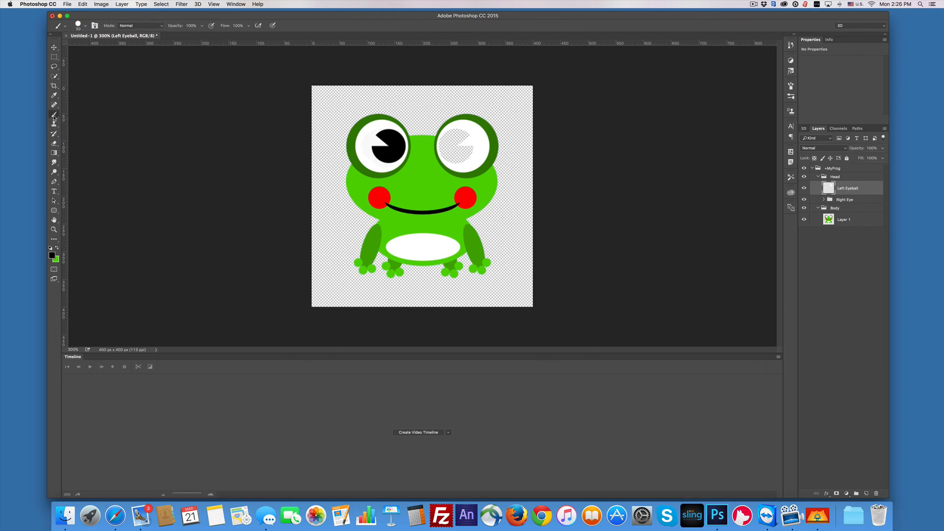
left_click(52, 255)
left_click_drag(556, 257, 552, 249)
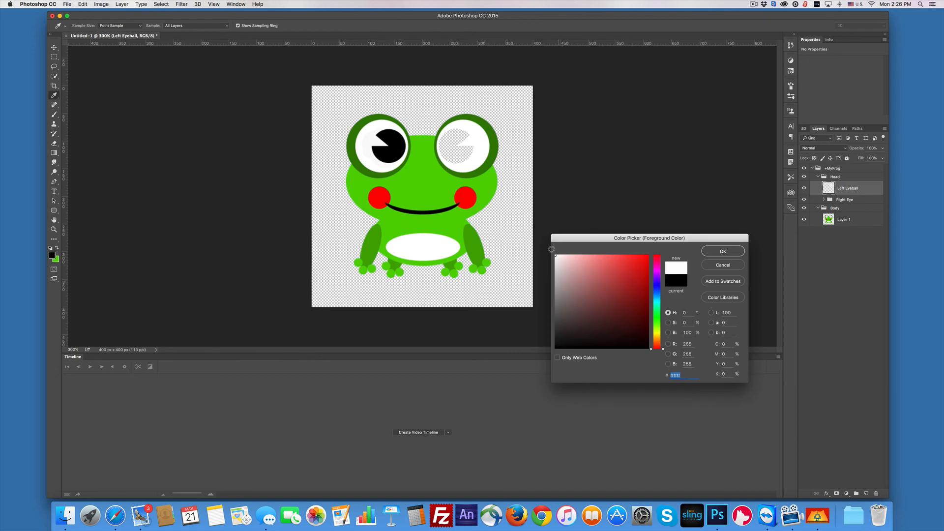
left_click(722, 251)
mouse_move(464, 146)
left_mouse_down()
mouse_move(451, 139)
mouse_move(452, 154)
mouse_move(449, 138)
mouse_move(453, 152)
mouse_move(460, 143)
mouse_move(449, 153)
mouse_move(467, 146)
left_mouse_up()
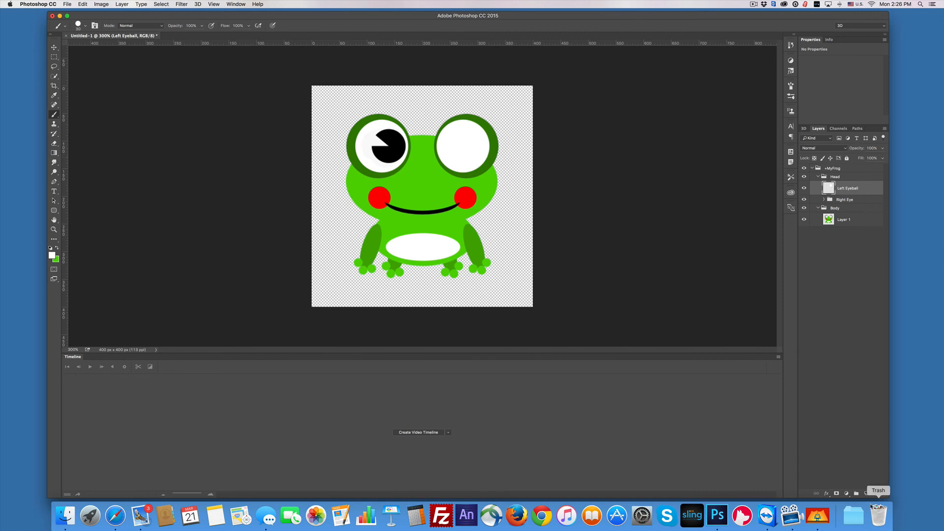
- Add a new layer above Left Eyeball, paste the cut pupil in place on it and name the layer +Left Pupil
left_click(865, 494)
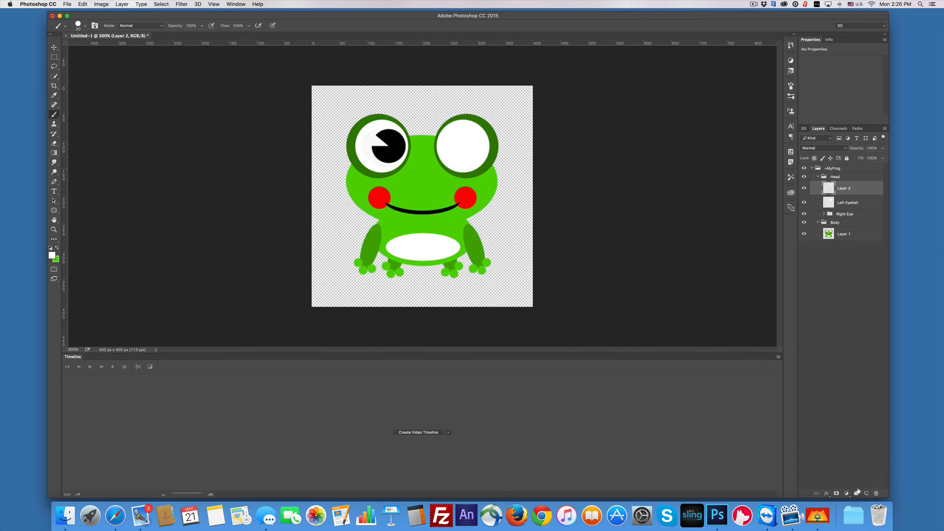
key("shift+super+v")
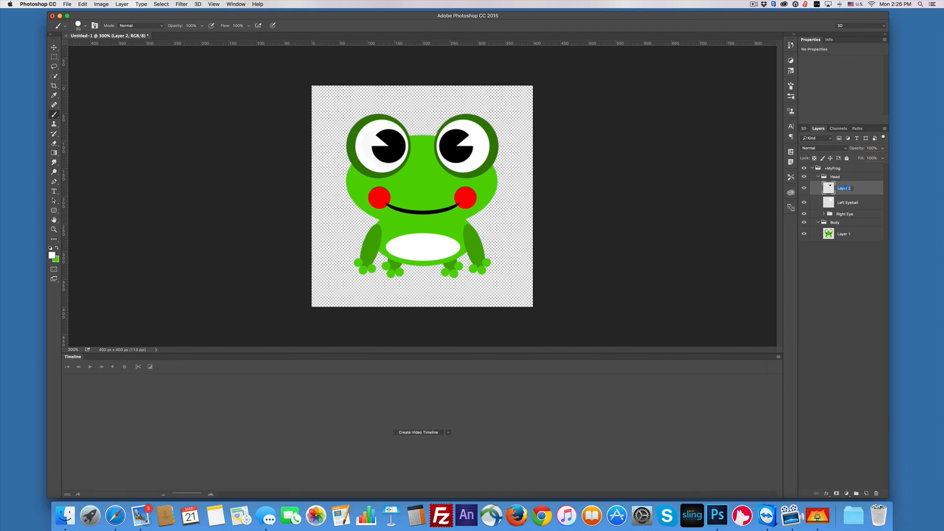
key("shift")
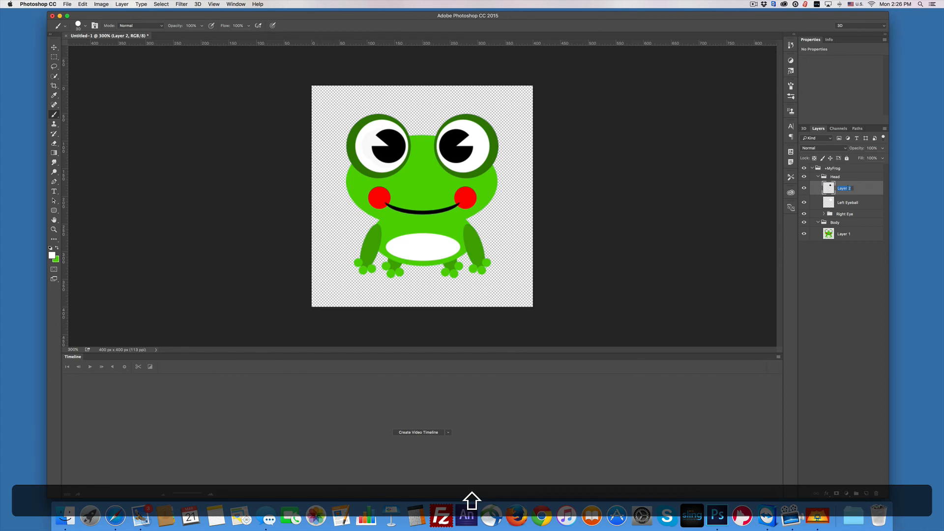
type("Left Pupil")
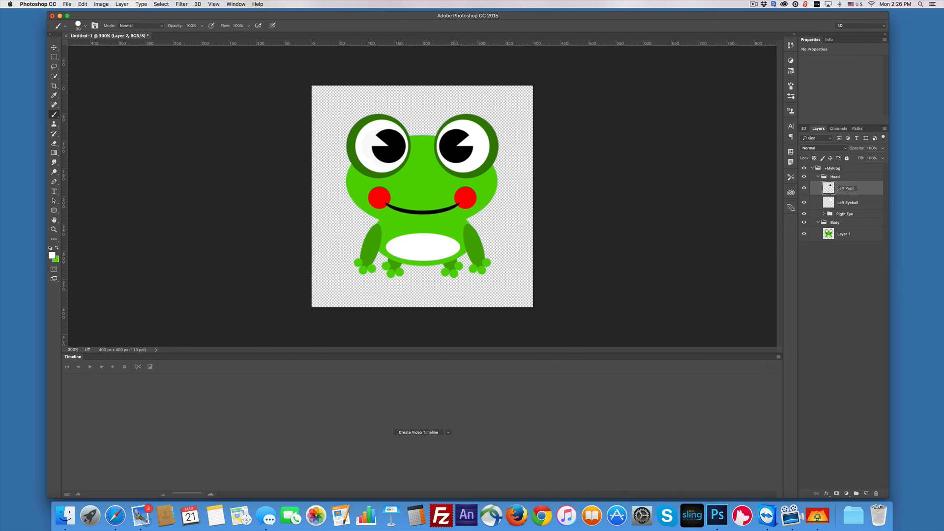
double_click(838, 188)
type("+")
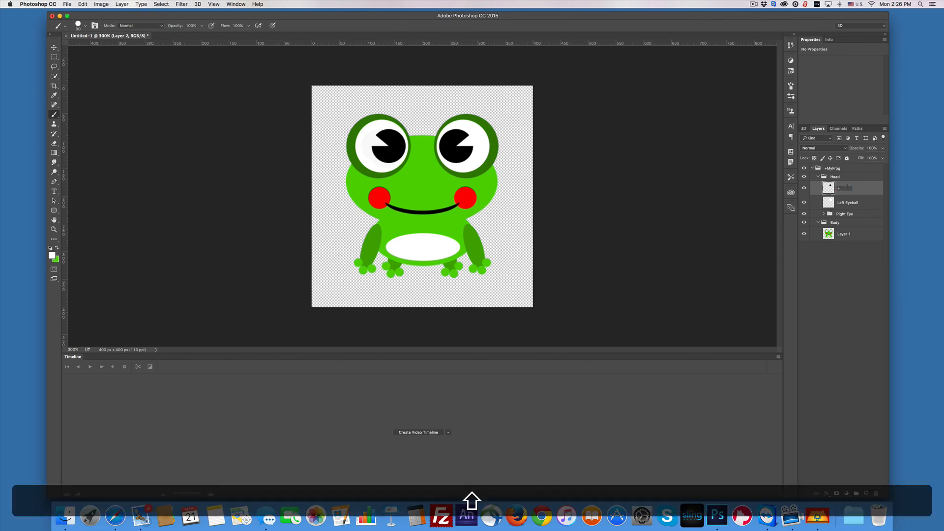
type("Left Pupil")
left_click(854, 316)
- Group the +Left Pupil and Left Eyeball layers into a group named Left Eye
left_click(853, 201, "shift")
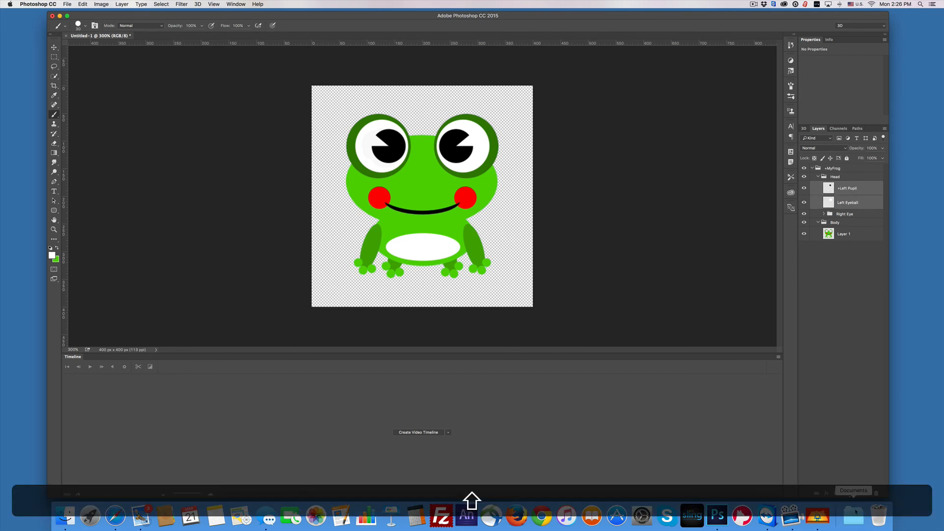
left_click(855, 494)
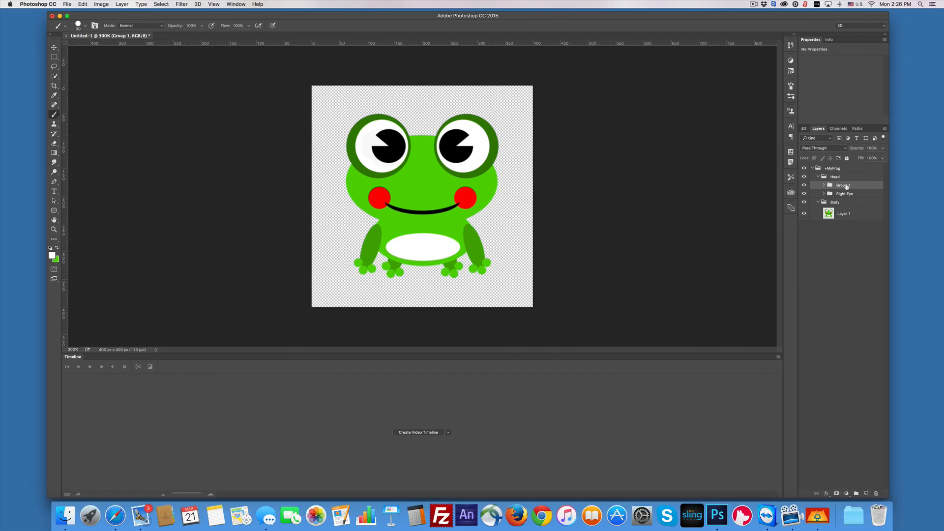
type("Le")
key("BackSpace")
key("BackSpace")
type("Left")
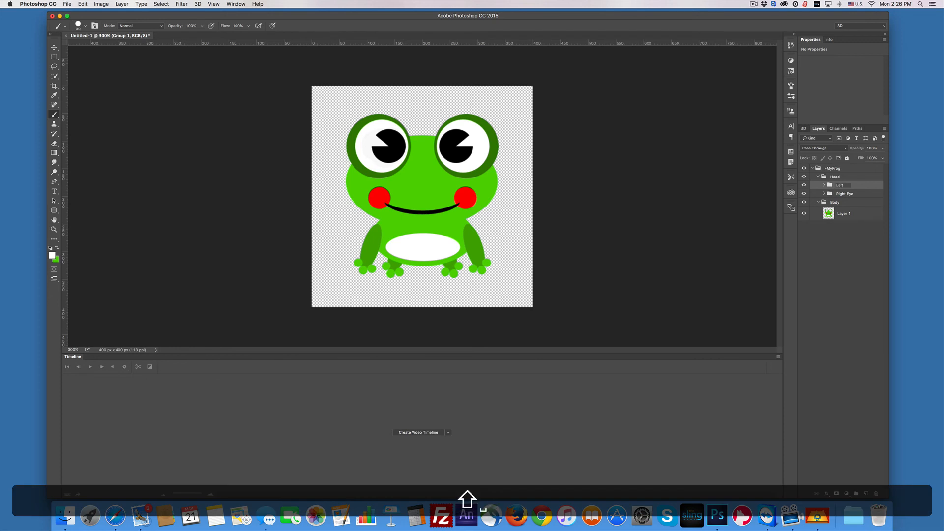
type(" Eye")
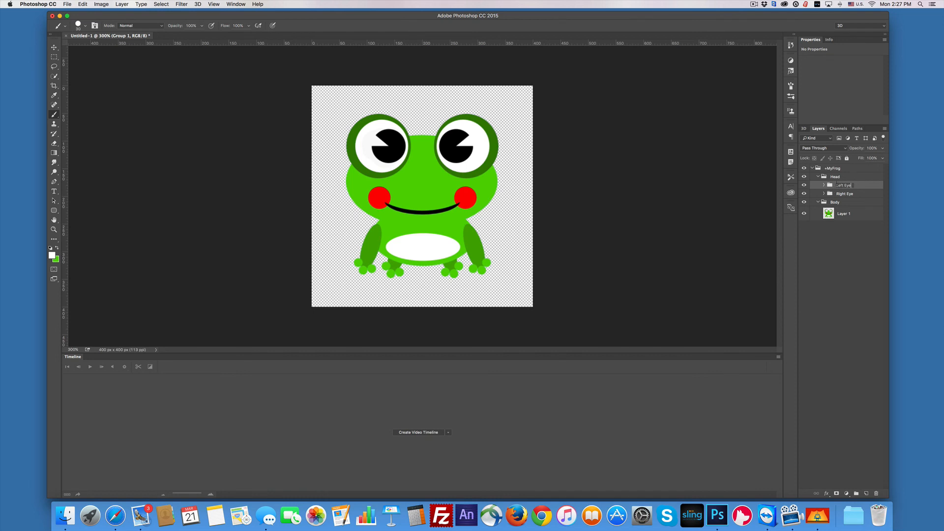
- Add a plus sign in front of both eye group names, making them +Left Eye and +Right Eye
key("super+a")
left_click(837, 186)
key("shift")
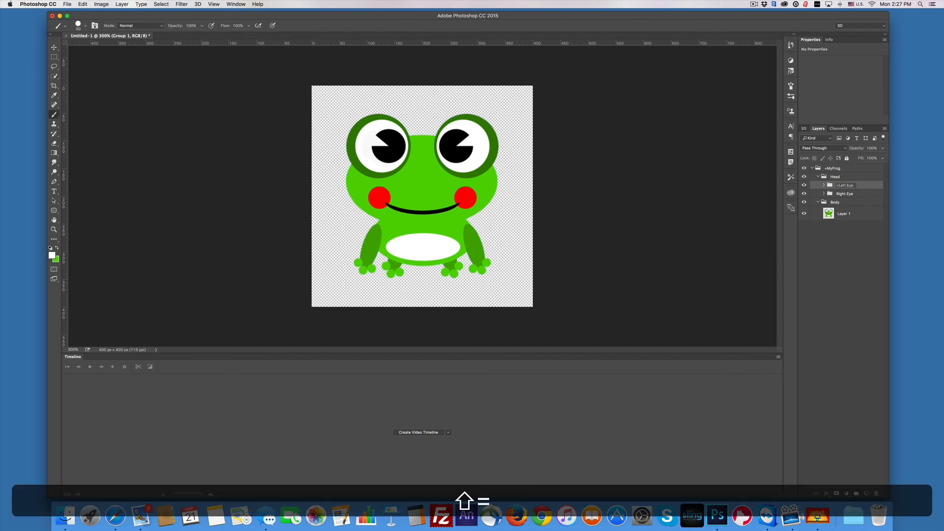
type("+")
left_click(837, 194)
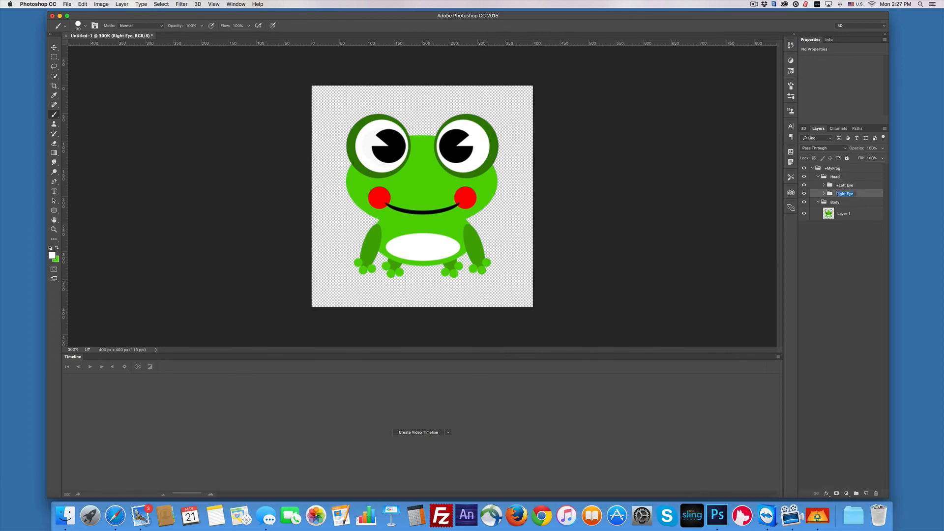
left_click(837, 194)
type("+")
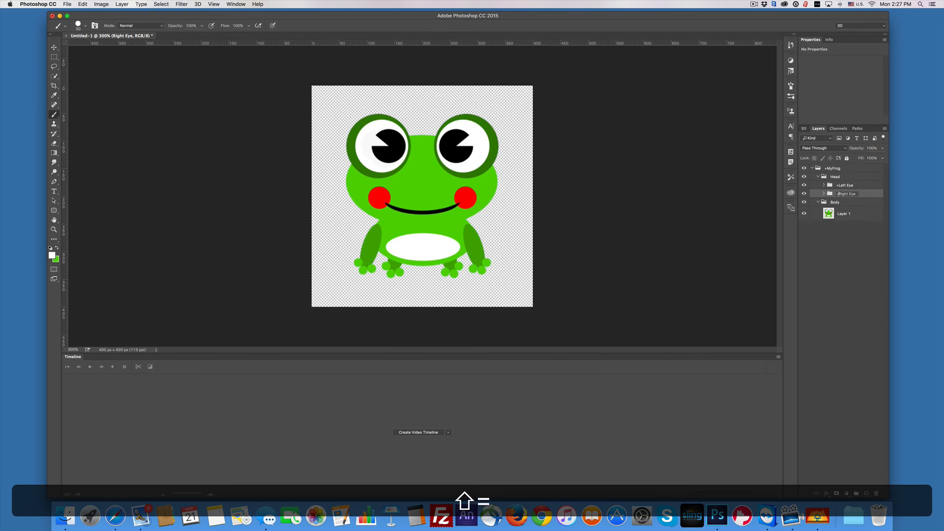
key("Return")
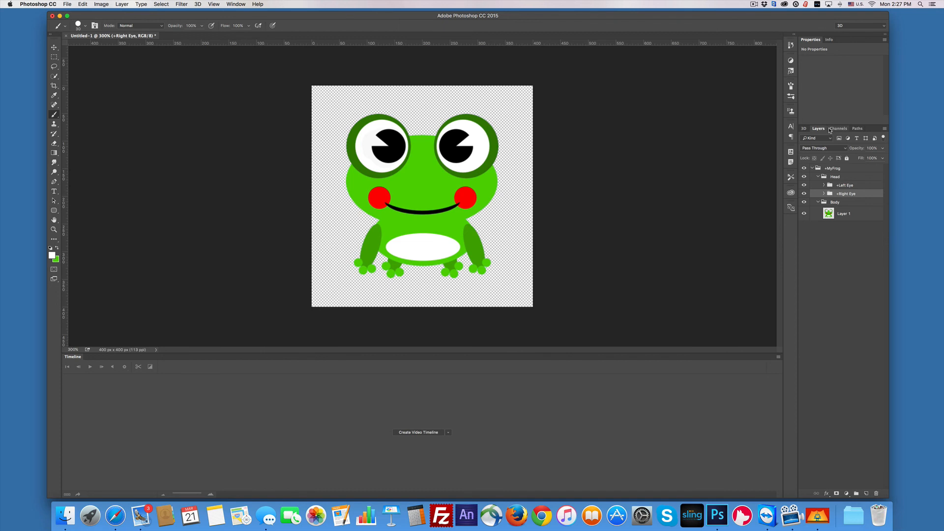
- Add a new layer at the top of the +Left Eye group and draw a thin white rectangle across an eye with the Rectangle tool
left_click(824, 185)
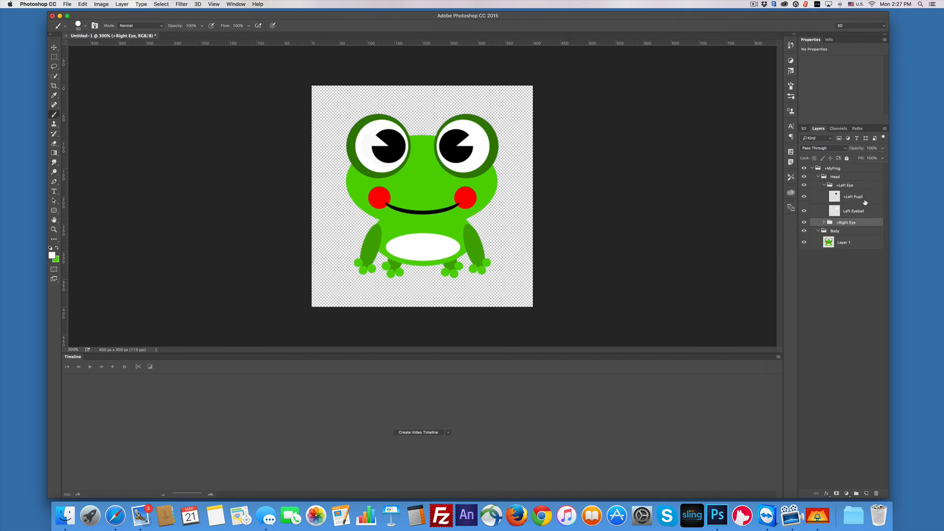
left_click(840, 186)
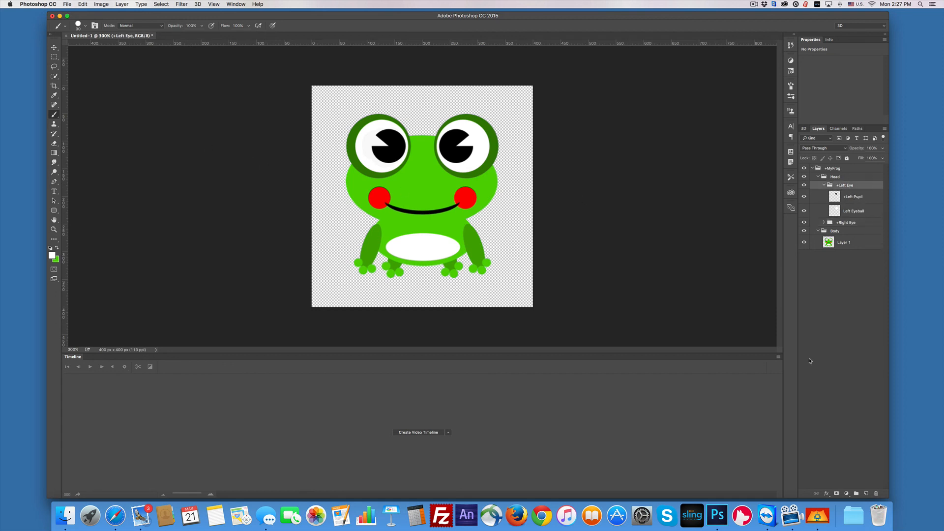
left_click(867, 493)
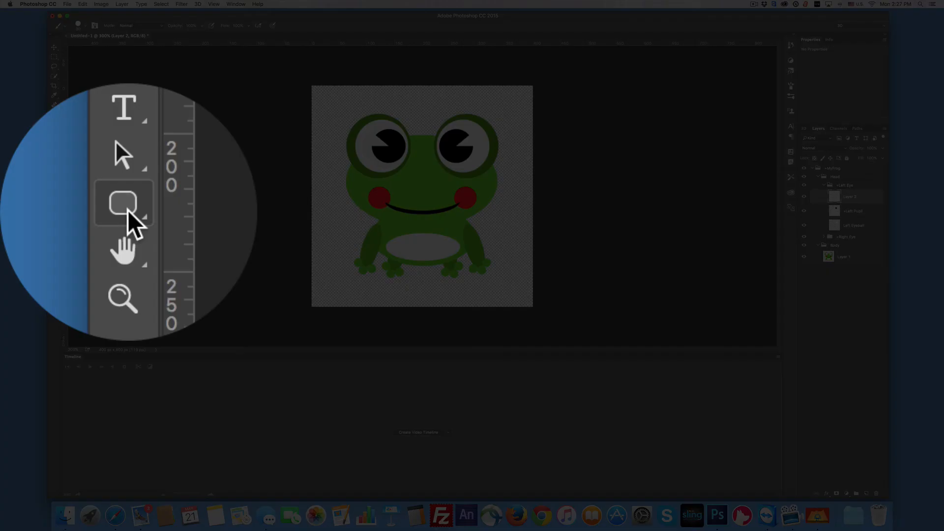
left_click_drag(55, 211, 81, 210)
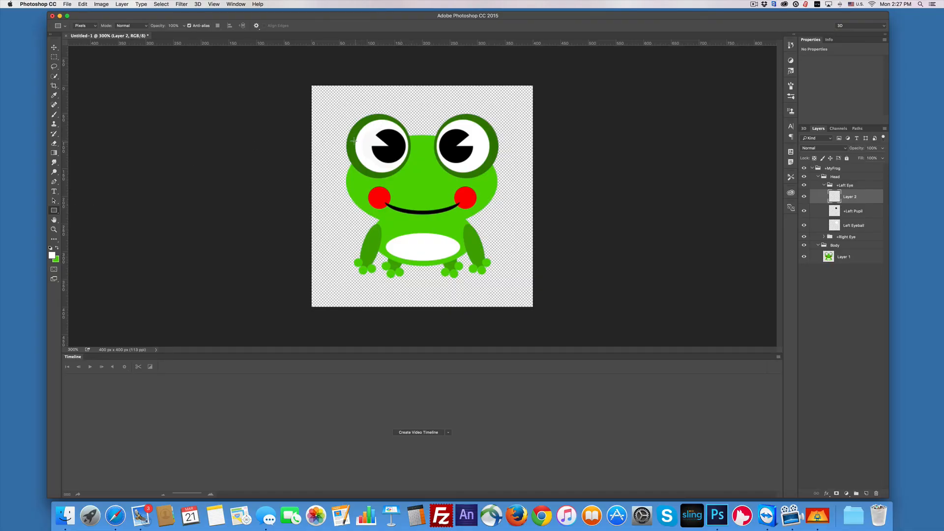
left_click_drag(354, 141, 407, 144)
- Set the foreground colour to black (000000)
left_click(52, 255)
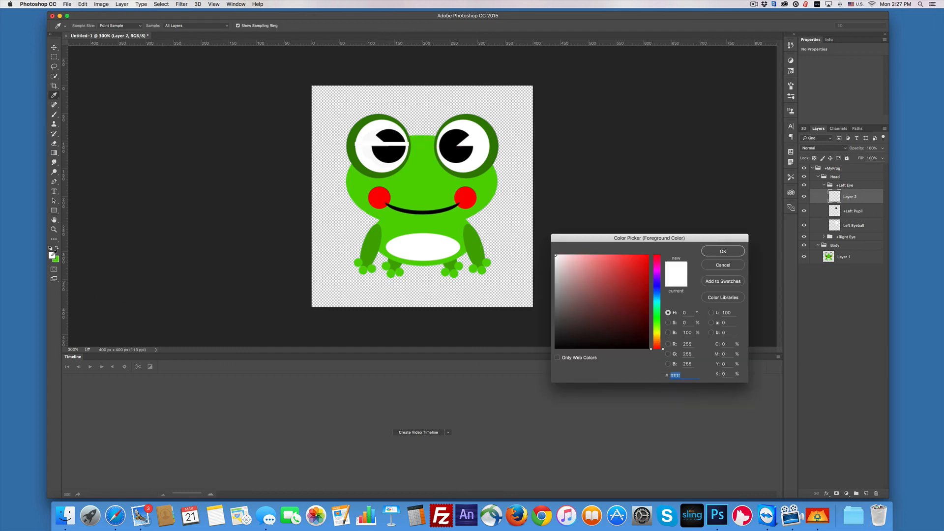
left_click(556, 348)
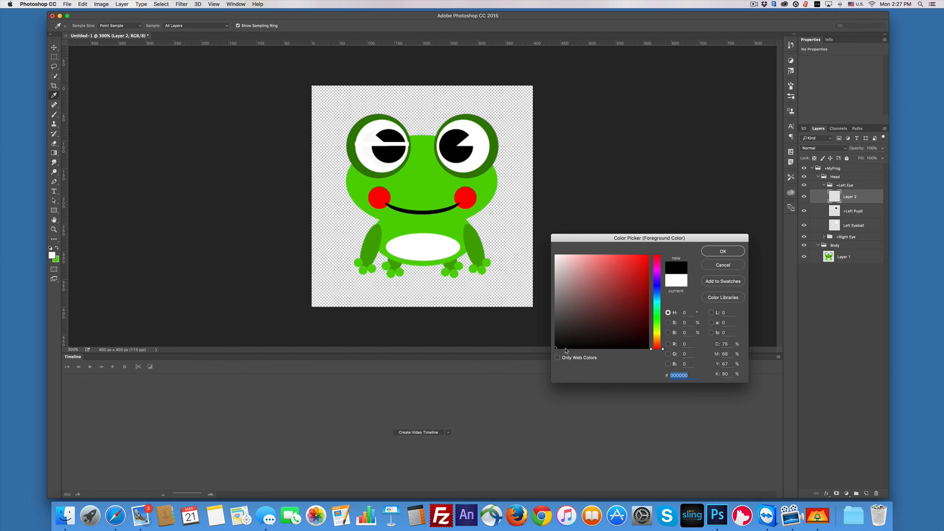
left_click(722, 251)
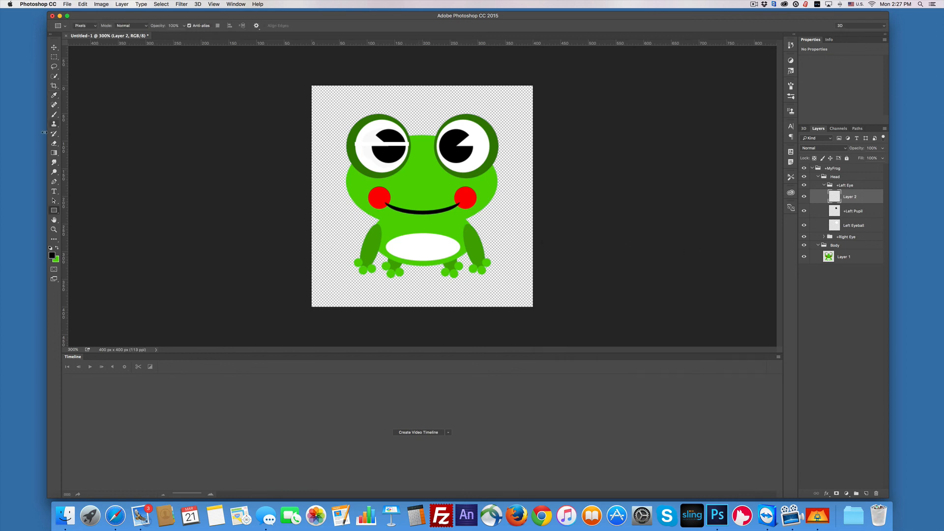
- Fill the thin white bar on Layer 2 with black, copy it and clear the selection
left_click(835, 197, "super")
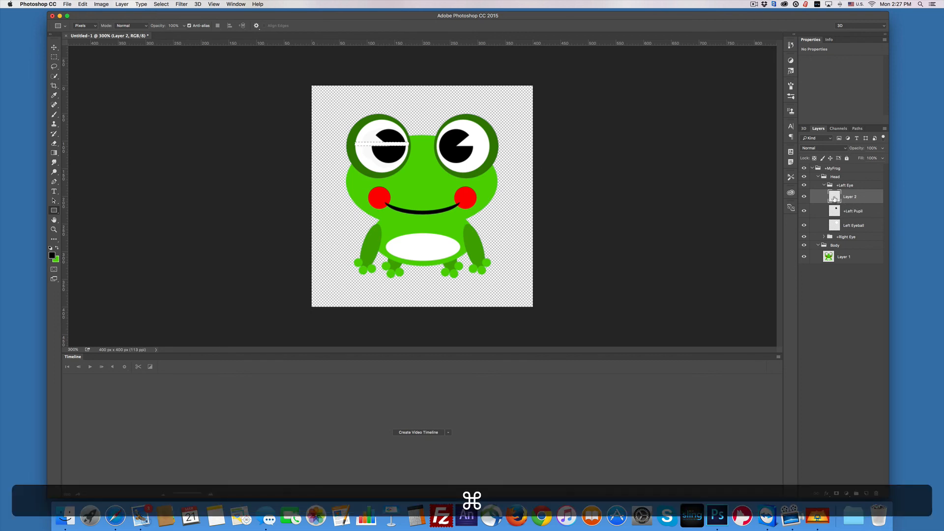
key("alt+BackSpace")
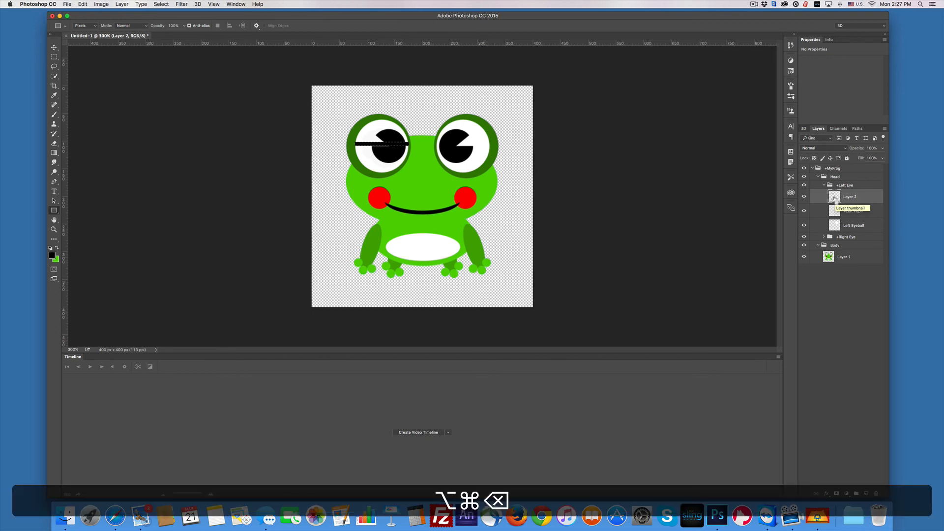
key("super+c")
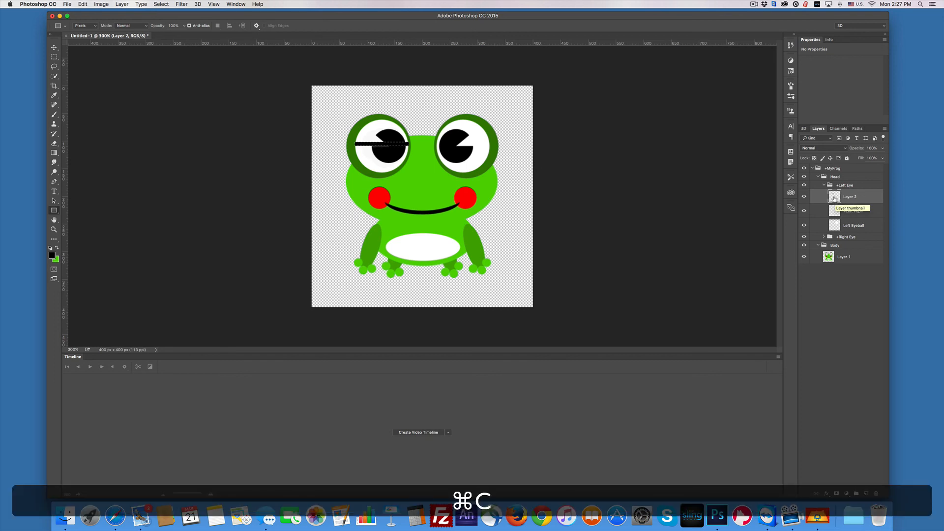
key("super+d")
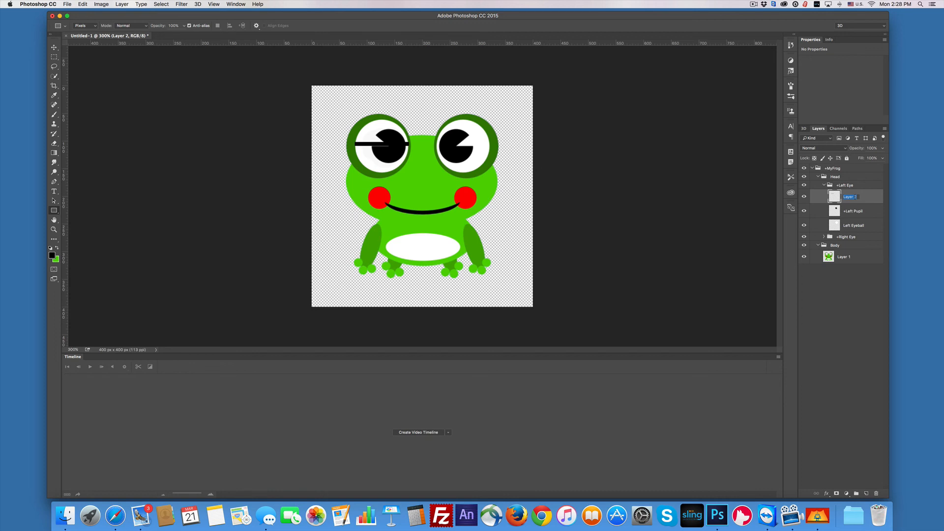
- Rename the black bar layer in the +Left Eye group as Left Blink
type("Left")
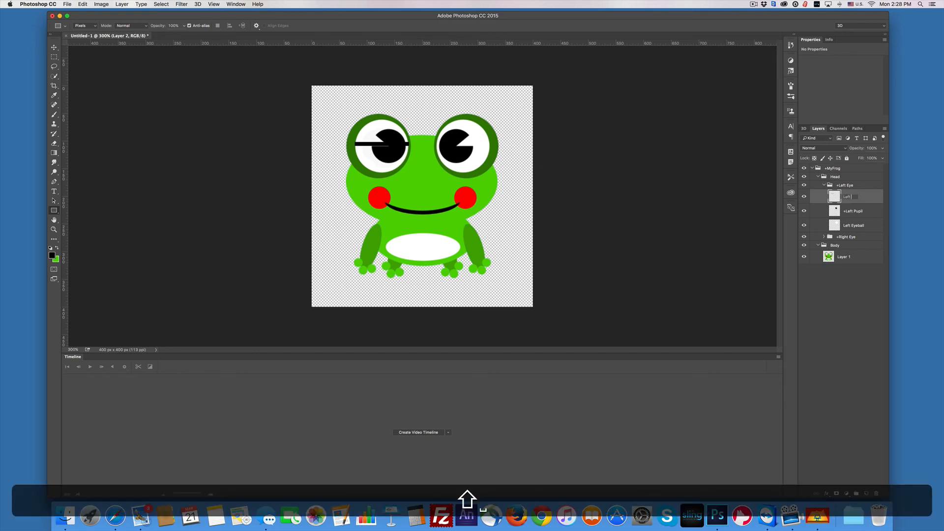
type(" Blink")
key("Return")
- Paste the black bar in place on a new layer at the top of the +Right Eye group and move it across the other eye
left_click(825, 236)
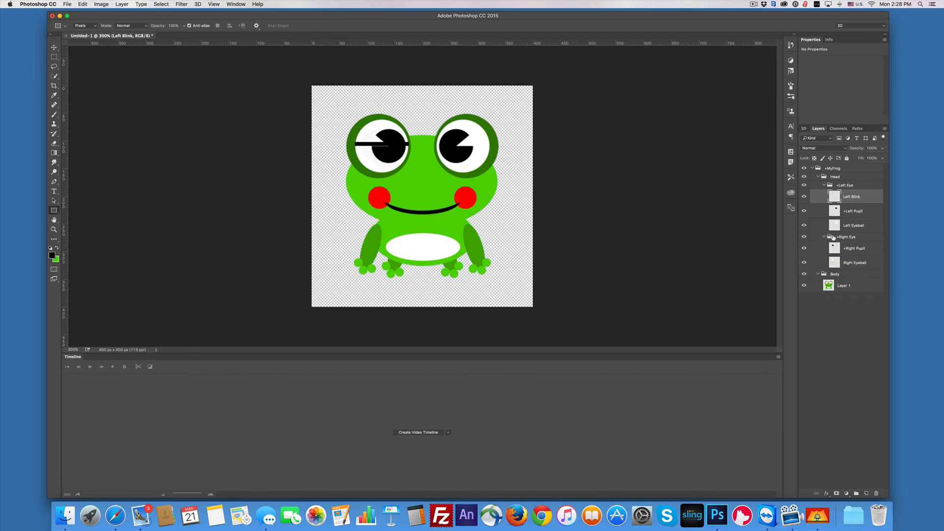
left_click(867, 493)
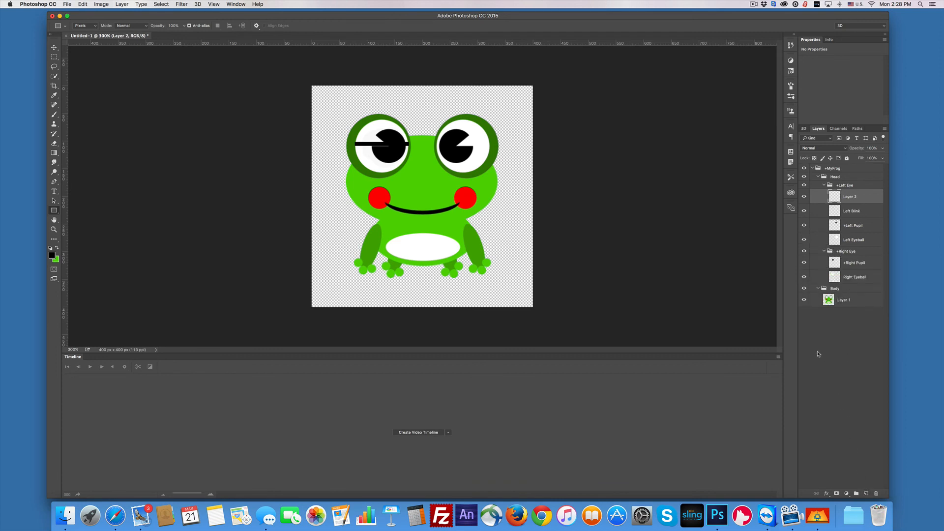
left_click_drag(837, 197, 838, 269)
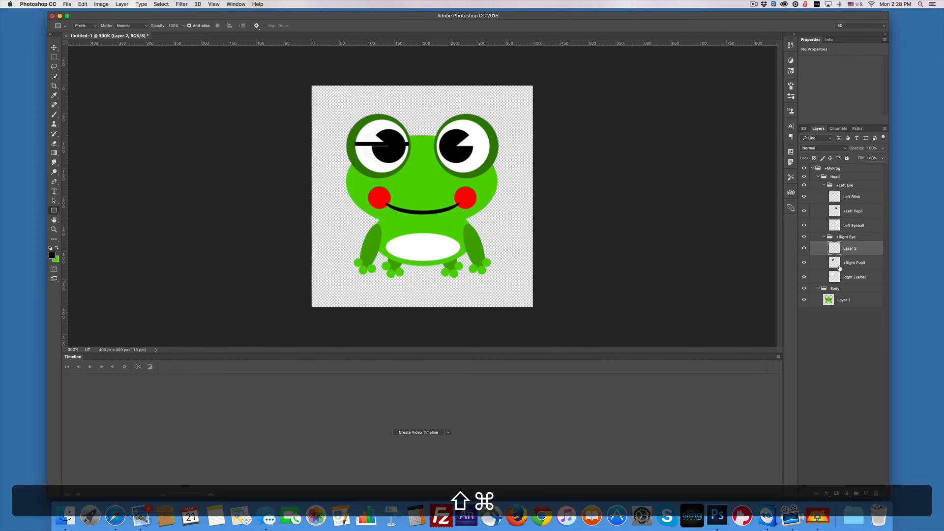
key("shift+super+v")
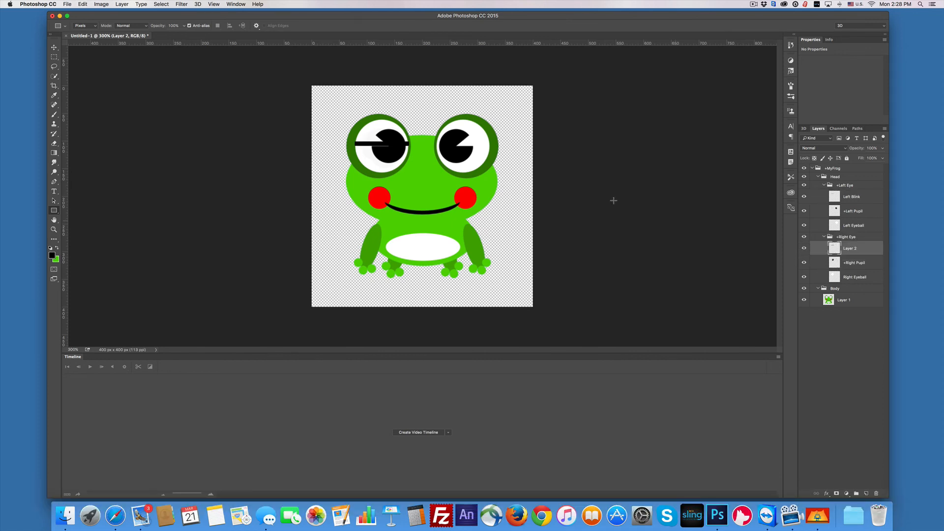
left_click(55, 48)
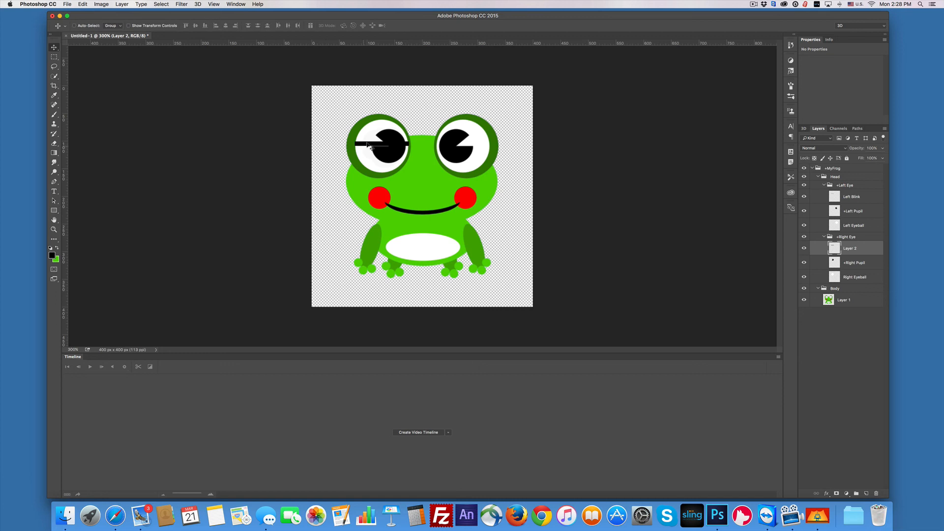
left_click_drag(372, 146, 450, 143)
- Swap the two bar layers between the +Left Eye and +Right Eye groups so each bar lies over its own group's eye
left_click_drag(857, 252, 855, 269)
left_click(850, 365)
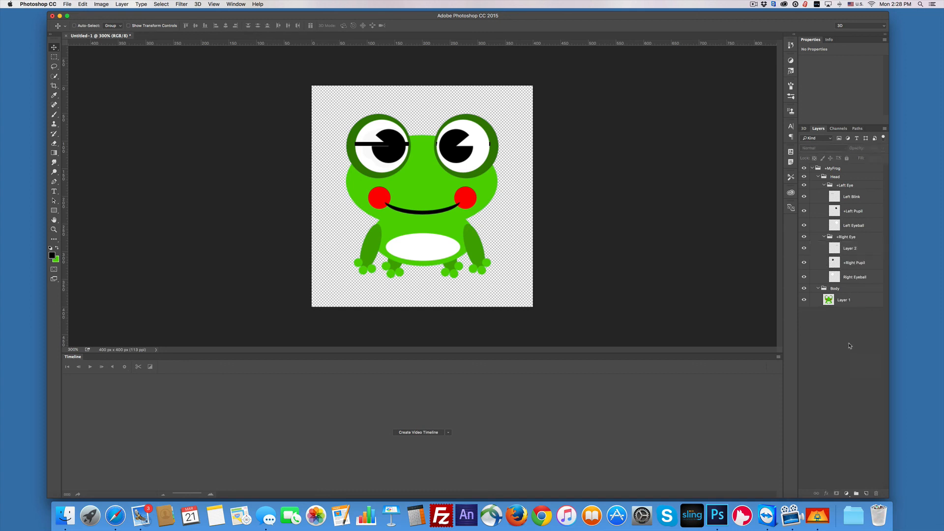
left_click(850, 249)
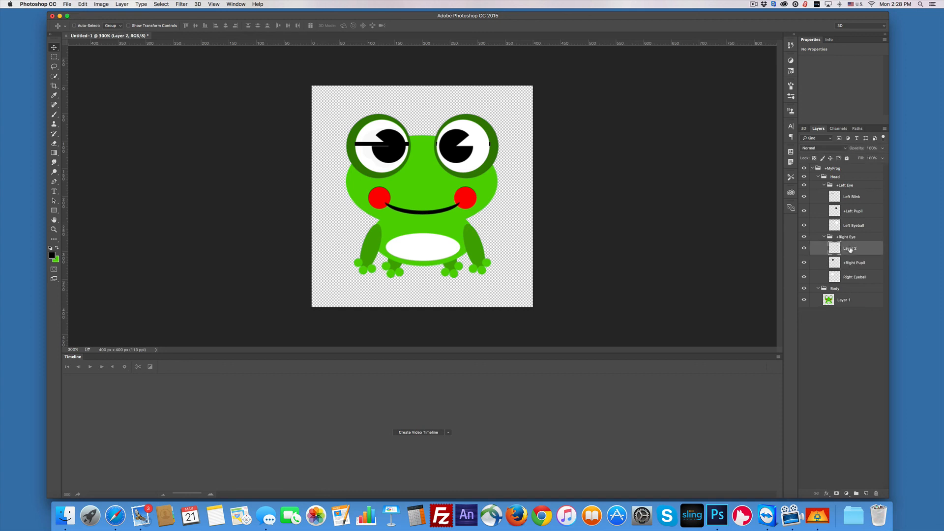
left_click(804, 262)
left_click(803, 262)
mouse_move(853, 246)
left_mouse_down()
mouse_move(849, 190)
mouse_move(860, 252)
left_mouse_up()
- Rename the bar layer in the +Right Eye group as Right Blink
left_click(851, 248)
type("Right Blink")
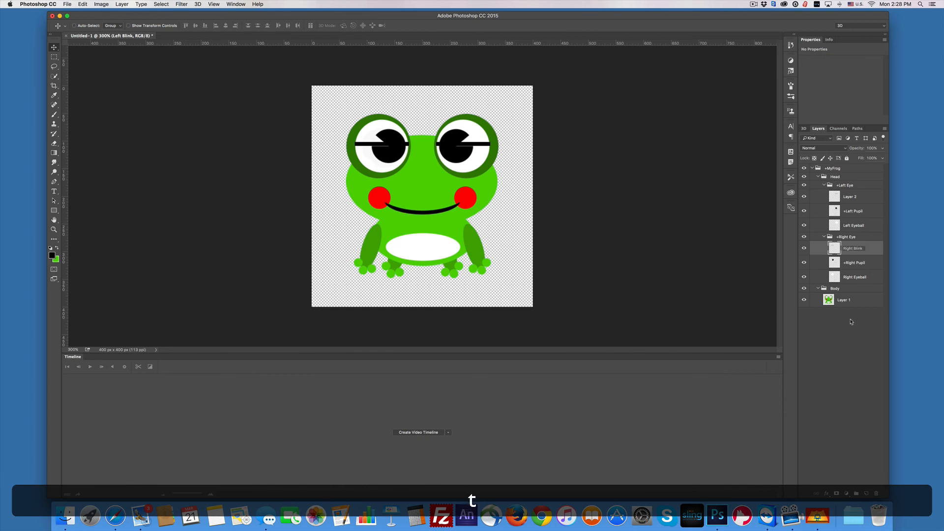
key("Return")
- Rename Layer 2 in the +Left Eye group as Left Blink
left_click(836, 196)
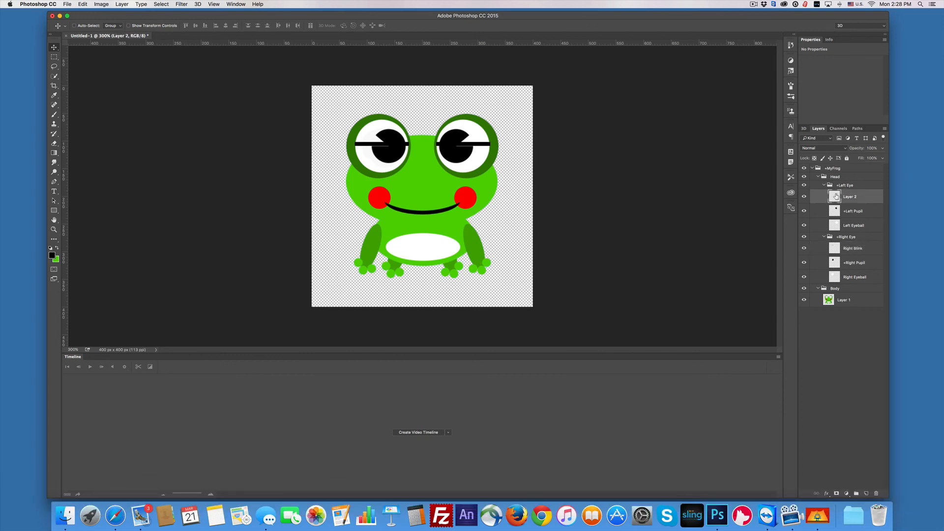
double_click(836, 197)
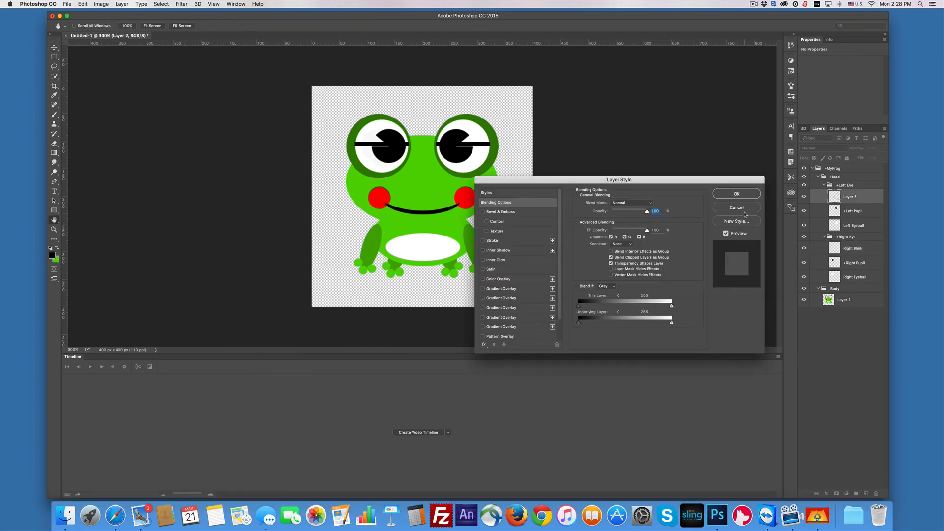
left_click(743, 210)
type("Left B")
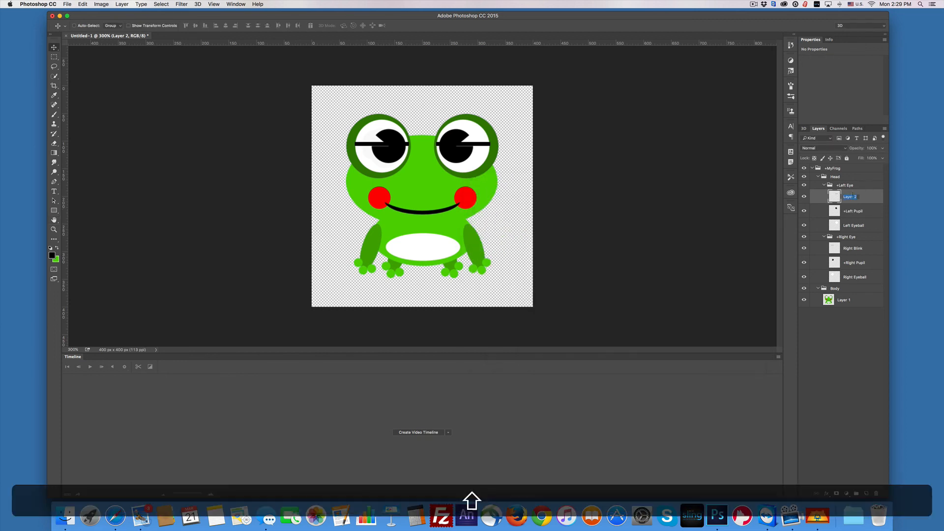
type("link")
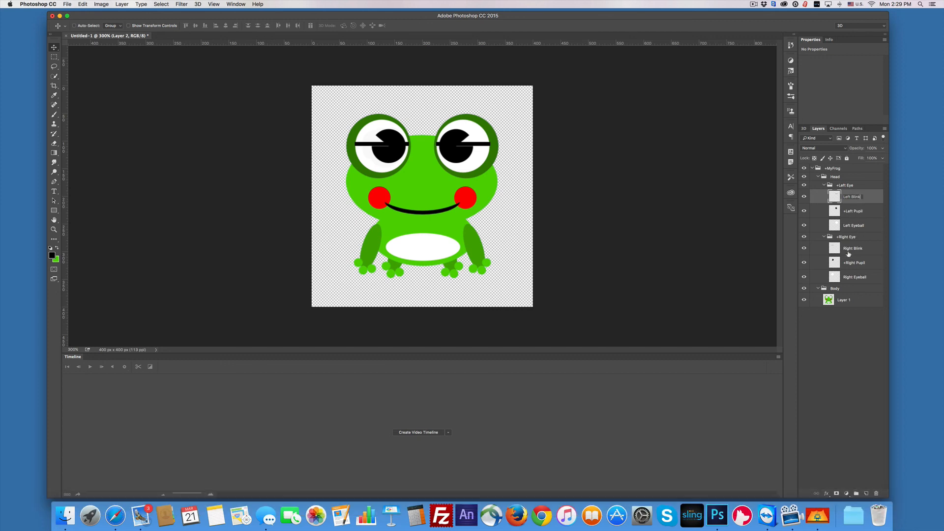
left_click(853, 353)
- Hide both eye groups, select Layer 1 and sample the dark green eye rim as the foreground colour with the Eyedropper
left_click(804, 185)
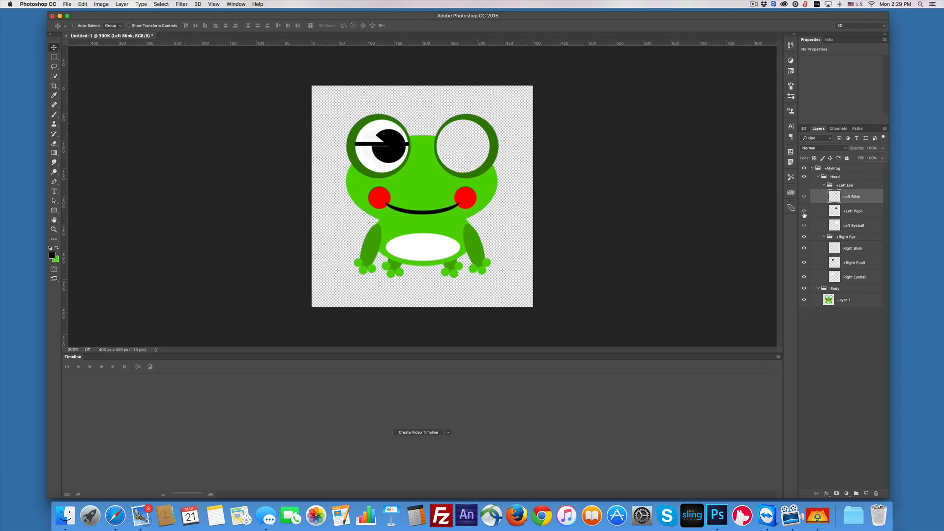
left_click(804, 237)
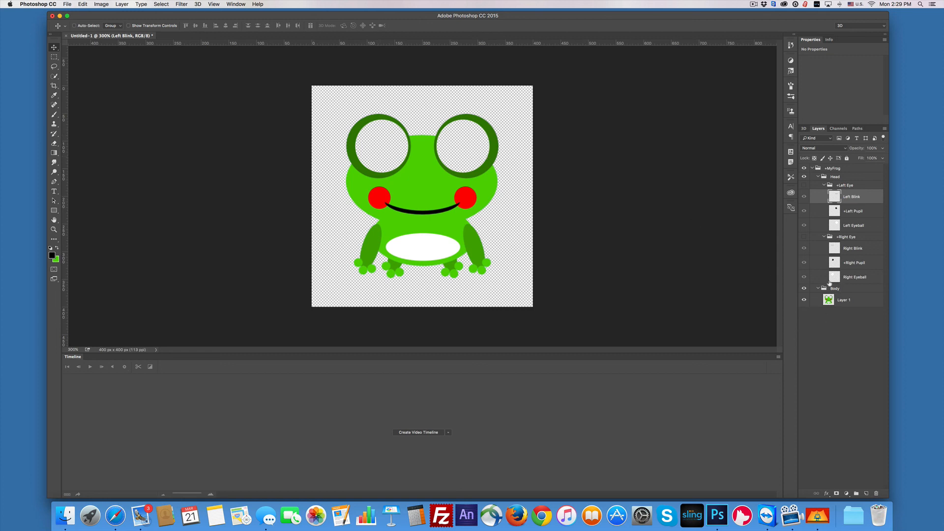
left_click(829, 301)
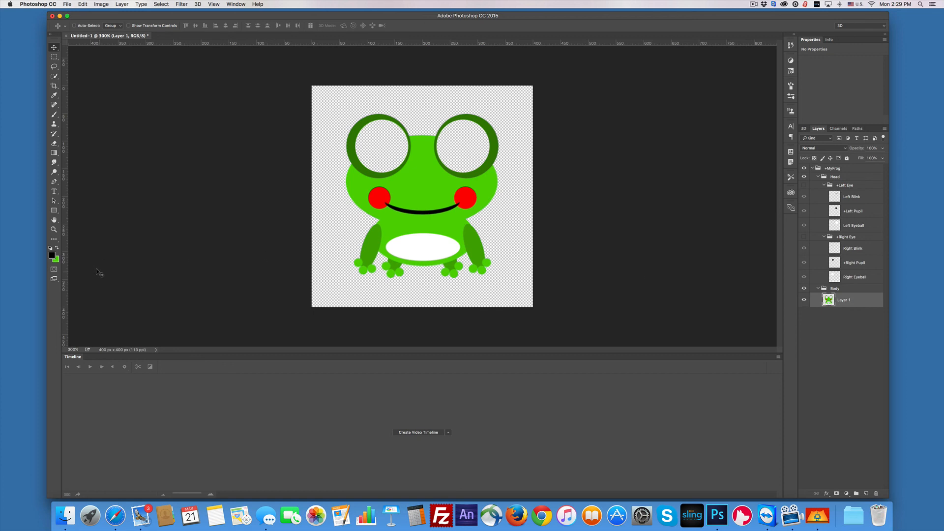
left_click(54, 96)
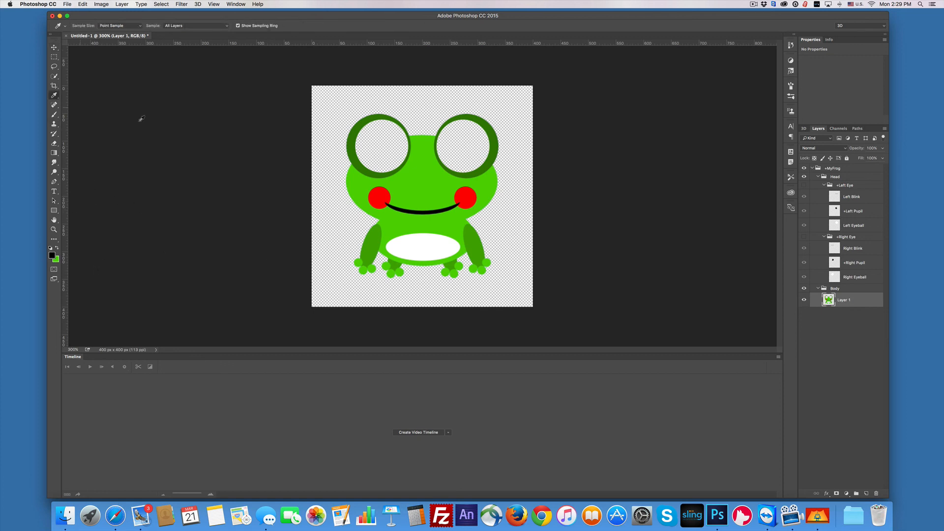
left_click(350, 139)
- Paint both empty eye openings on Layer 1 dark green with the Brush, and show the two eye groups again
left_click(54, 115)
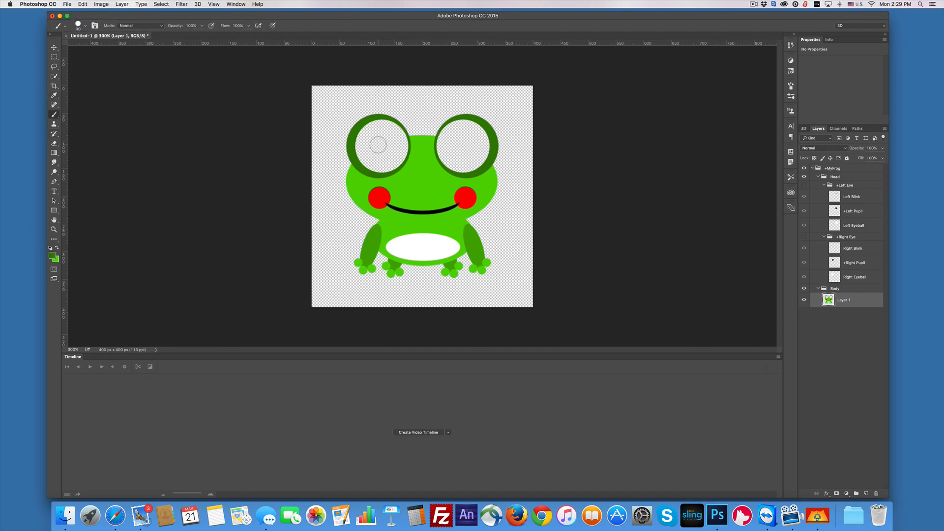
mouse_move(377, 144)
left_mouse_down()
mouse_move(363, 147)
mouse_move(386, 143)
mouse_move(366, 131)
mouse_move(371, 166)
mouse_move(399, 154)
mouse_move(400, 138)
mouse_move(379, 125)
mouse_move(395, 126)
left_mouse_up()
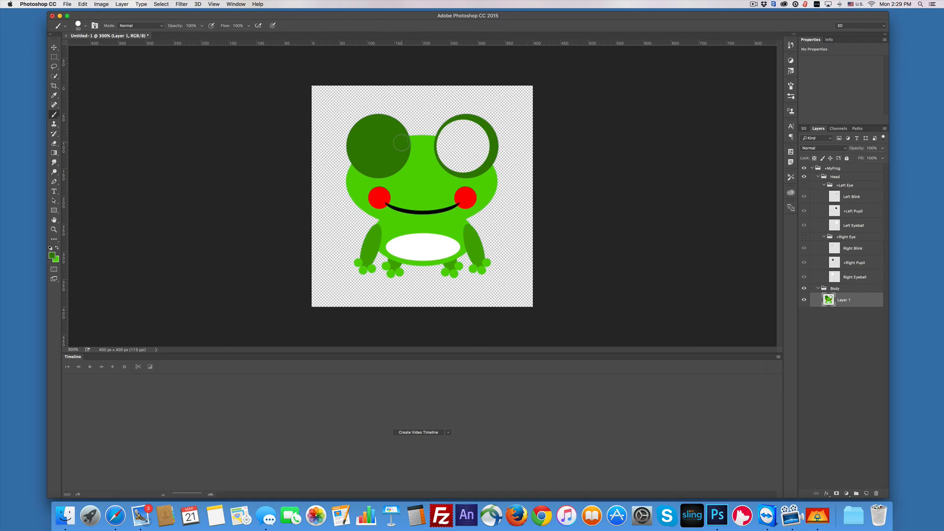
mouse_move(485, 146)
left_mouse_down()
mouse_move(479, 127)
mouse_move(452, 125)
mouse_move(474, 141)
mouse_move(465, 157)
mouse_move(475, 165)
mouse_move(464, 163)
mouse_move(486, 145)
mouse_move(481, 162)
mouse_move(455, 165)
mouse_move(440, 141)
mouse_move(453, 129)
left_mouse_up()
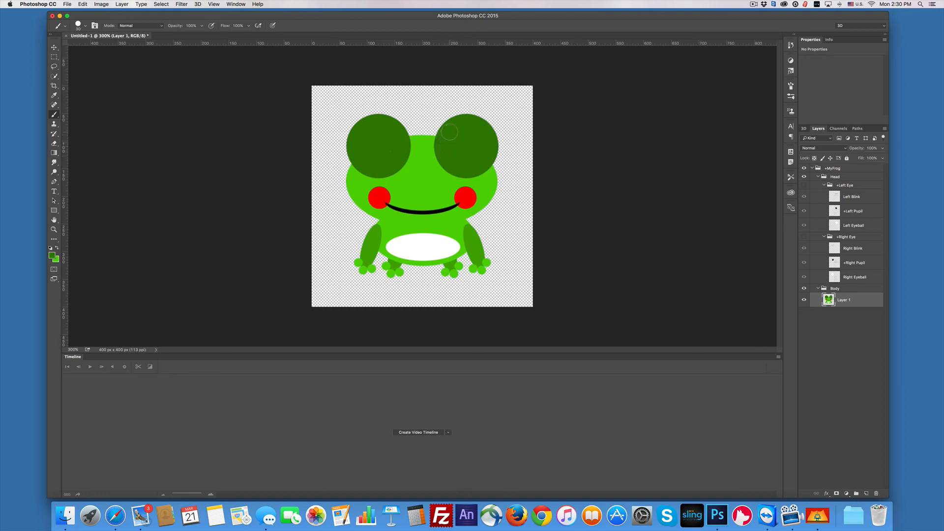
left_click(804, 237)
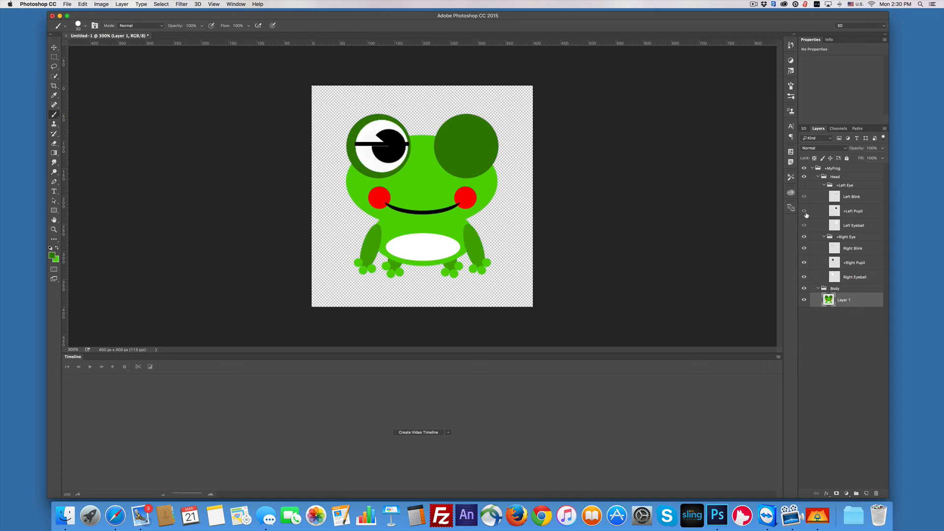
left_click(803, 185)
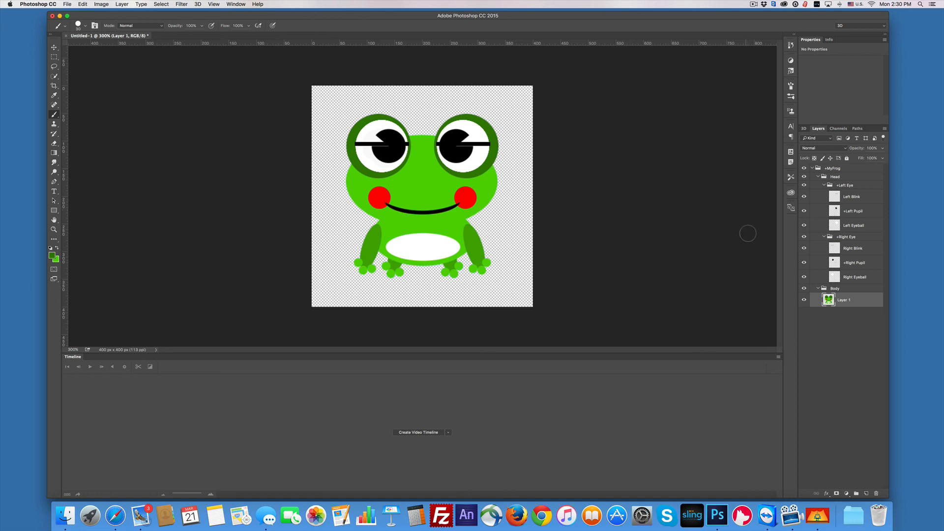
- Collapse the +Right Eye and +Left Eye groups inside the Head group
left_click(818, 176)
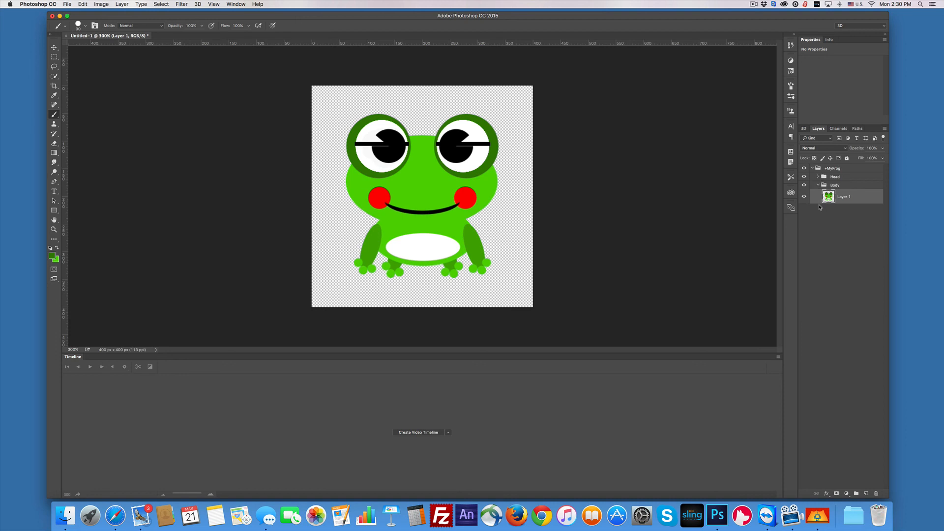
left_click(817, 177)
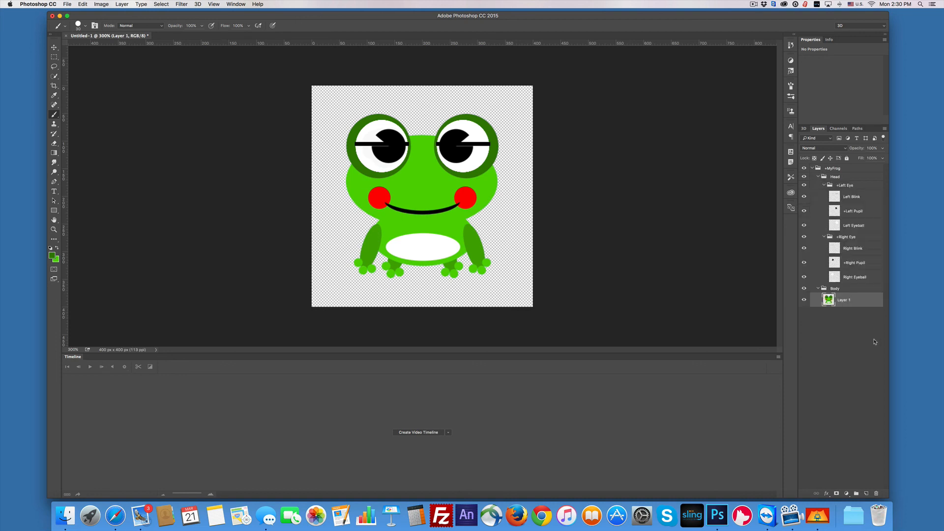
left_click(823, 237)
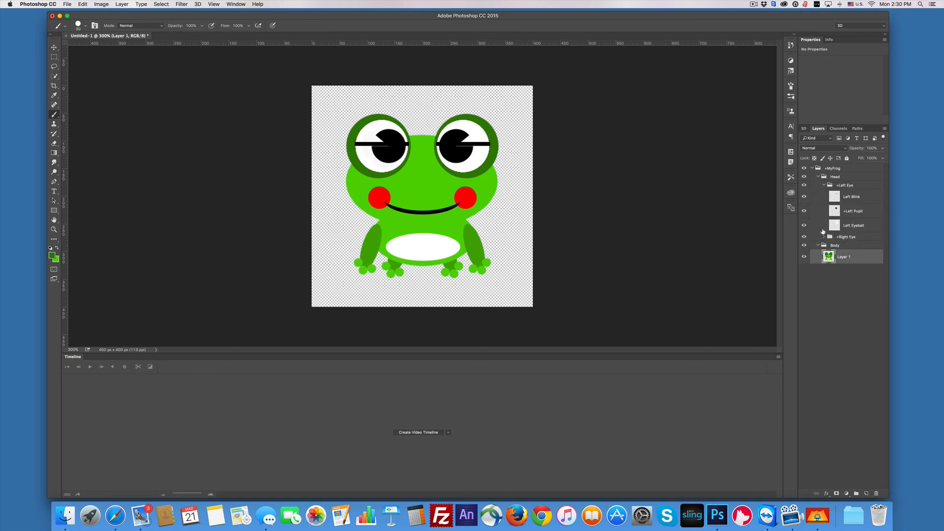
left_click(821, 183)
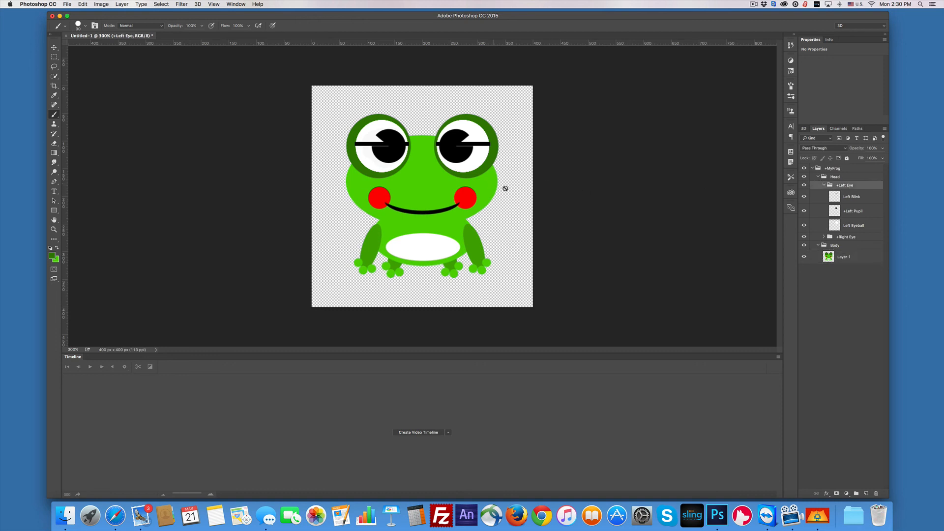
left_click(824, 185)
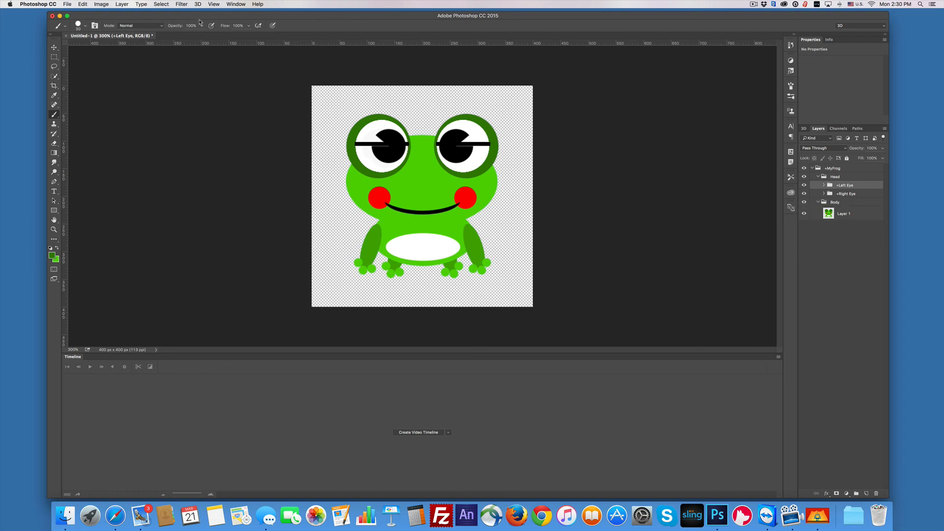
- Open the recent file Frog3.psd and decline creating a new library from it
left_click(67, 4)
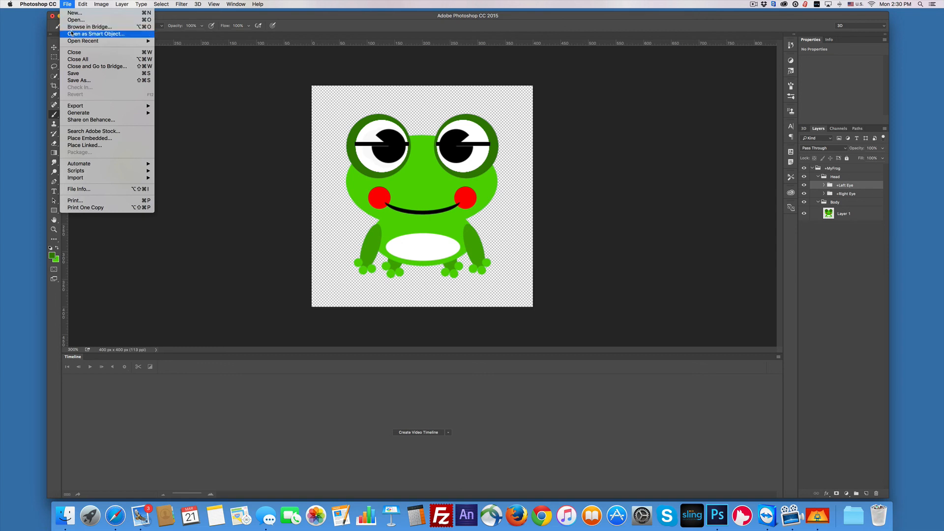
mouse_move(73, 41)
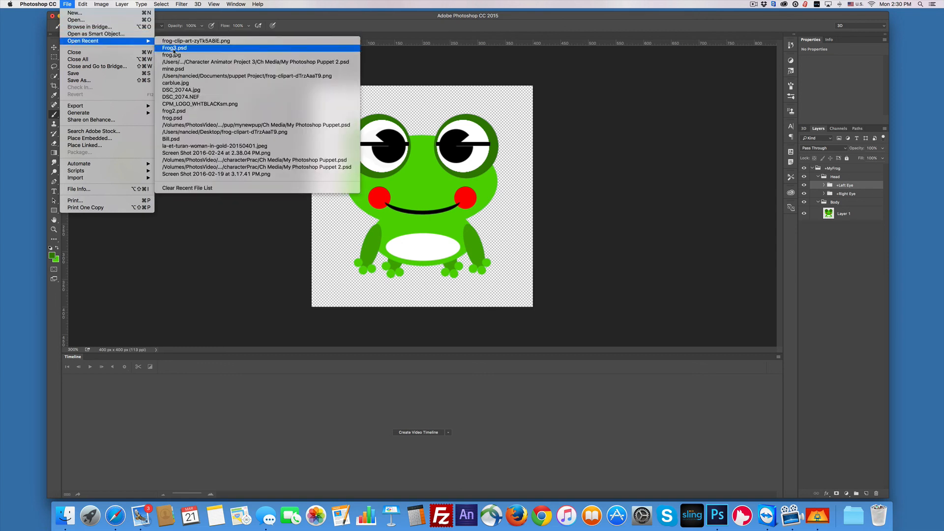
left_click(174, 48)
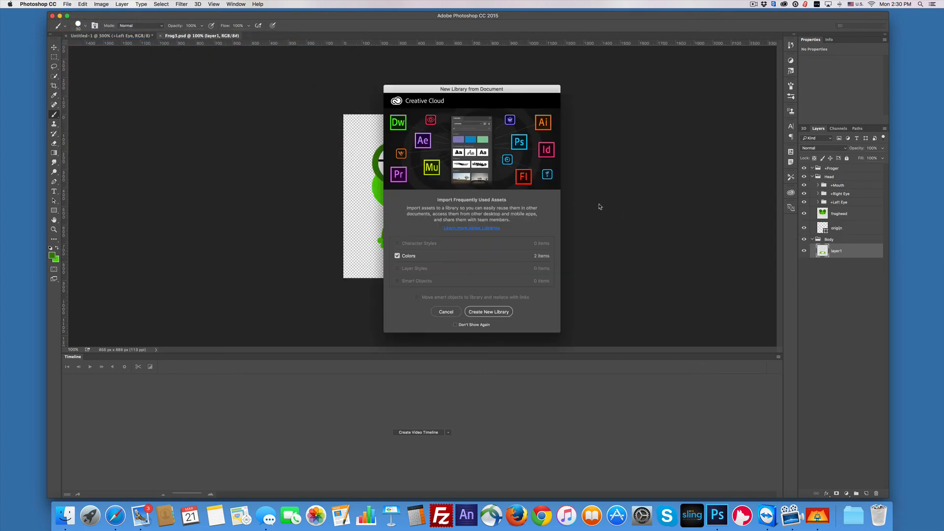
left_click(435, 312)
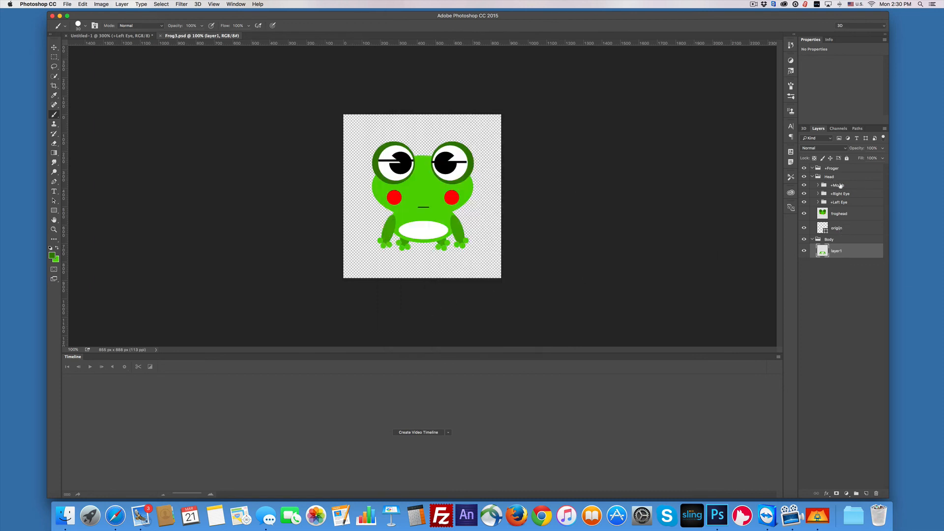
- Copy the +Mouth group from Frog3.psd into the Head group of the Untitled-1 document
left_click(840, 185)
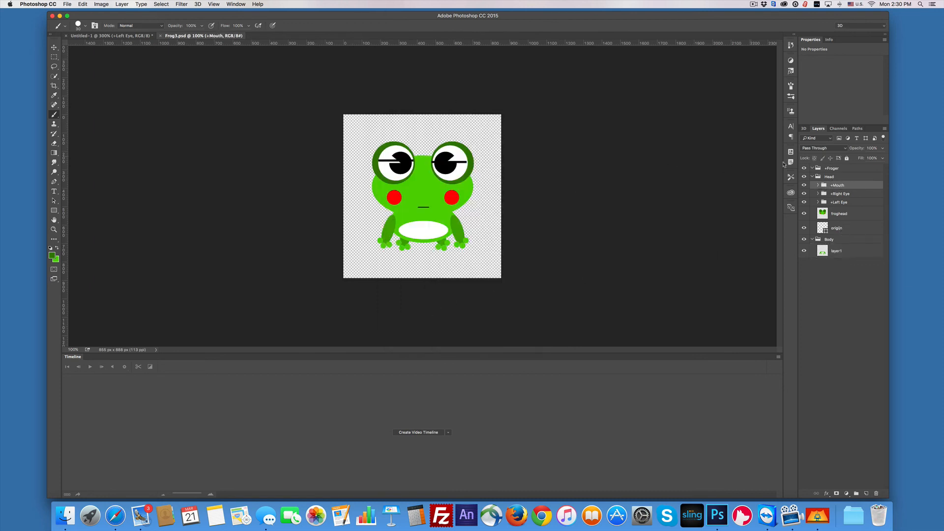
left_click_drag(819, 186, 334, 203)
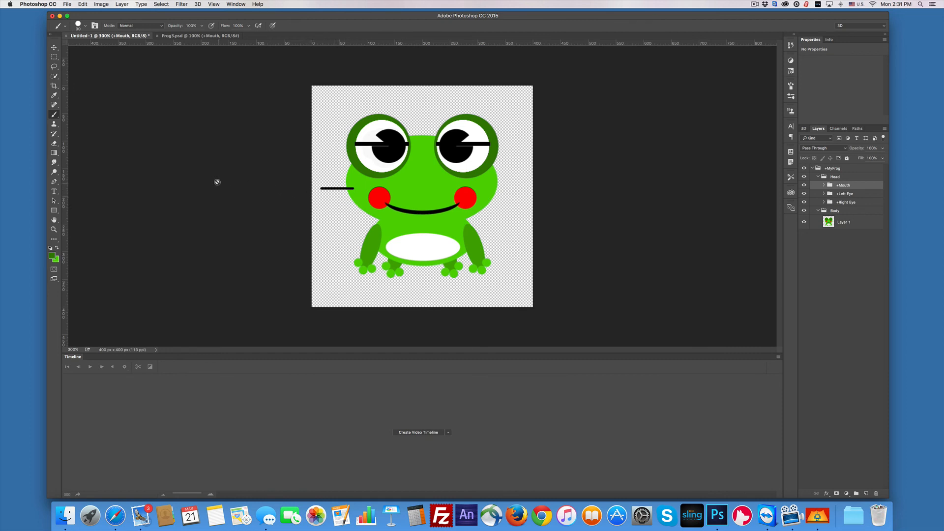
left_click(840, 322)
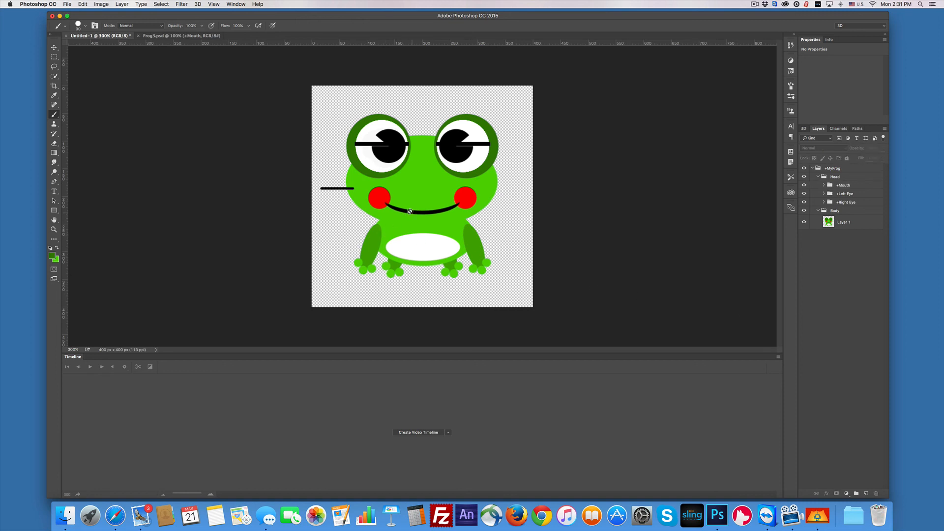
- Examine the mouth layers in the +Mouth group, briefly toggling the Smile layer's visibility, and collapse the group
left_click(824, 185)
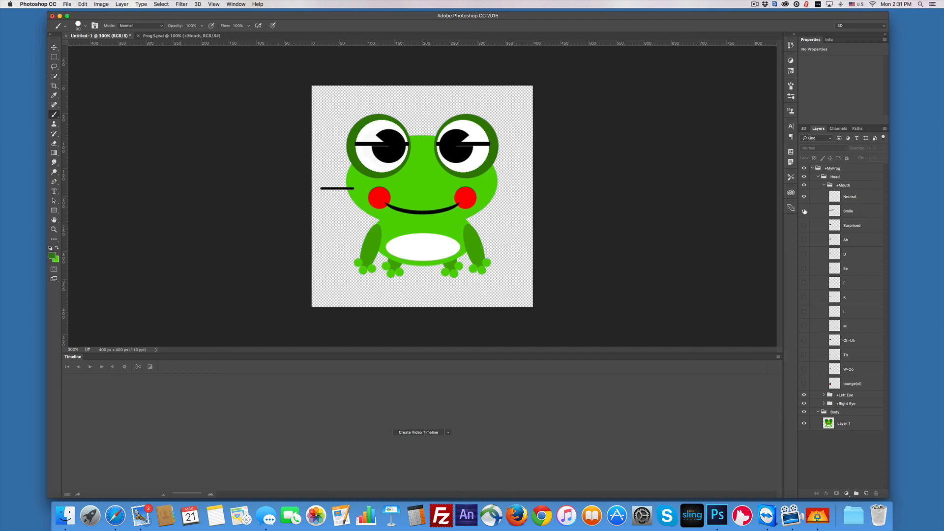
left_click(805, 211)
left_click(805, 211)
left_click(844, 196)
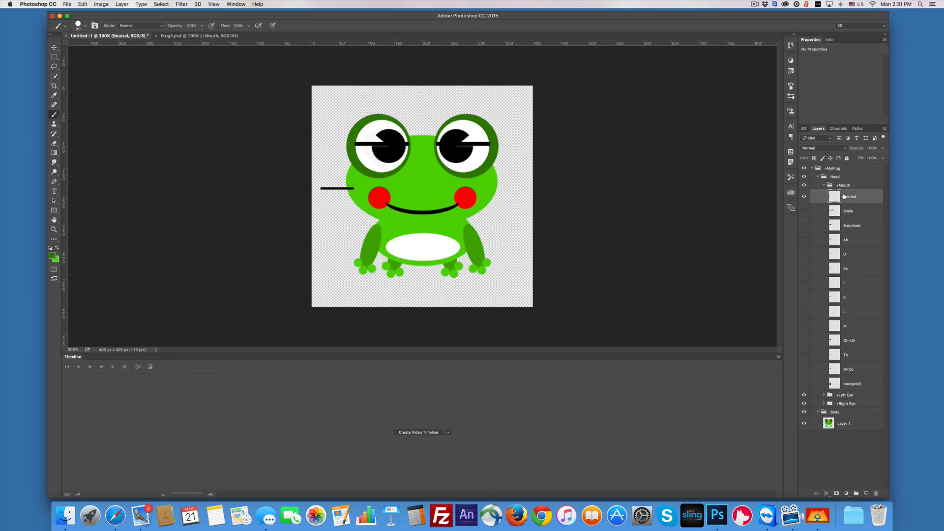
left_click(820, 185)
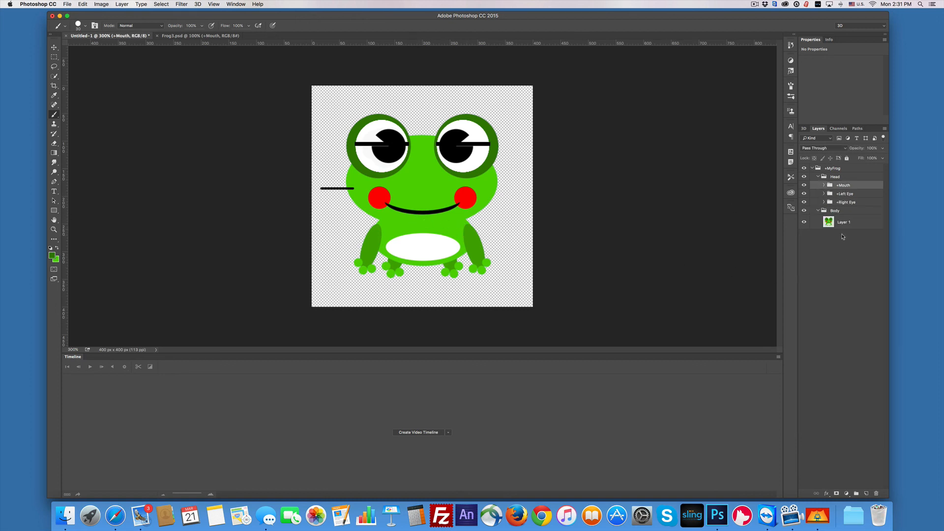
- Select the black areas of Layer 1 with Color Range, sampling the black of the frog's smile
left_click(828, 222)
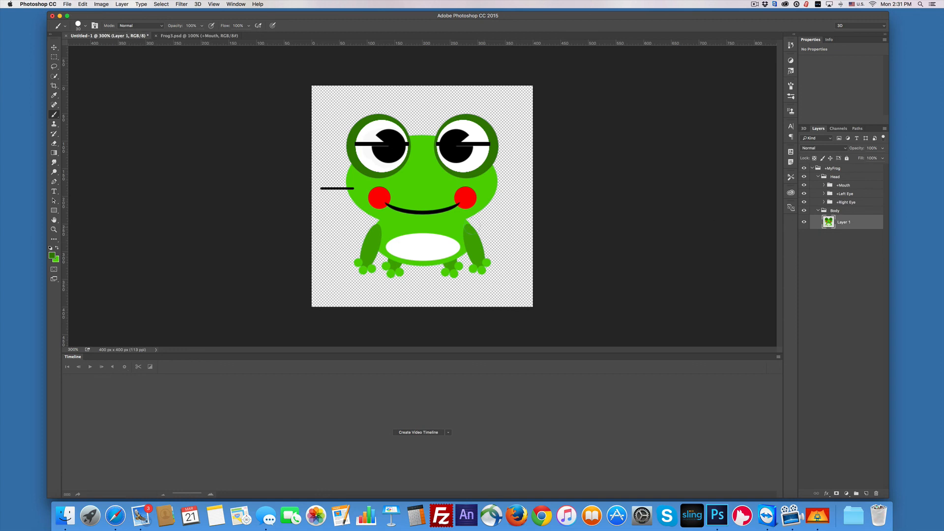
left_click(164, 5)
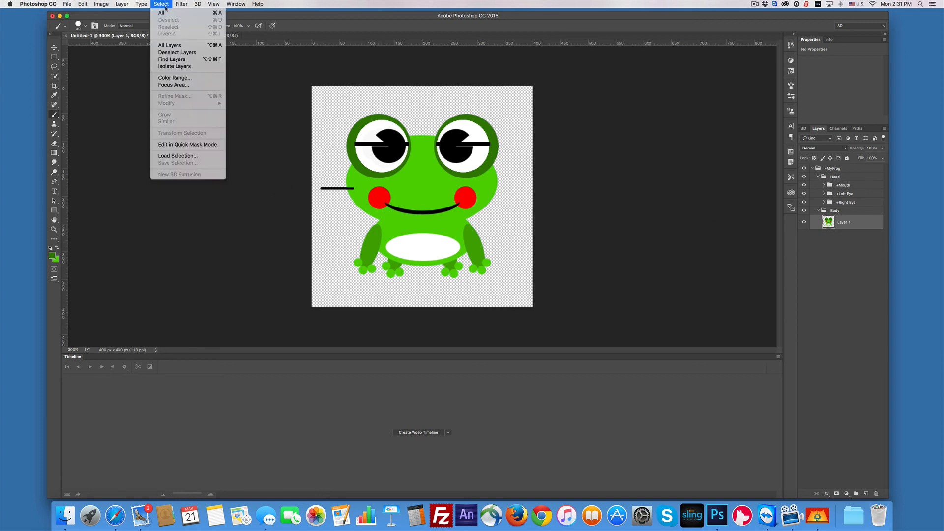
left_click(173, 77)
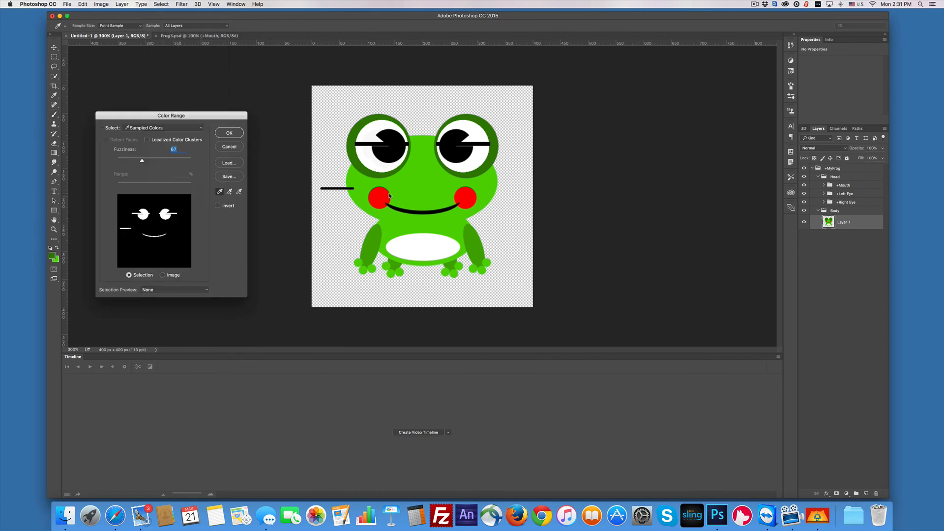
left_click(427, 211)
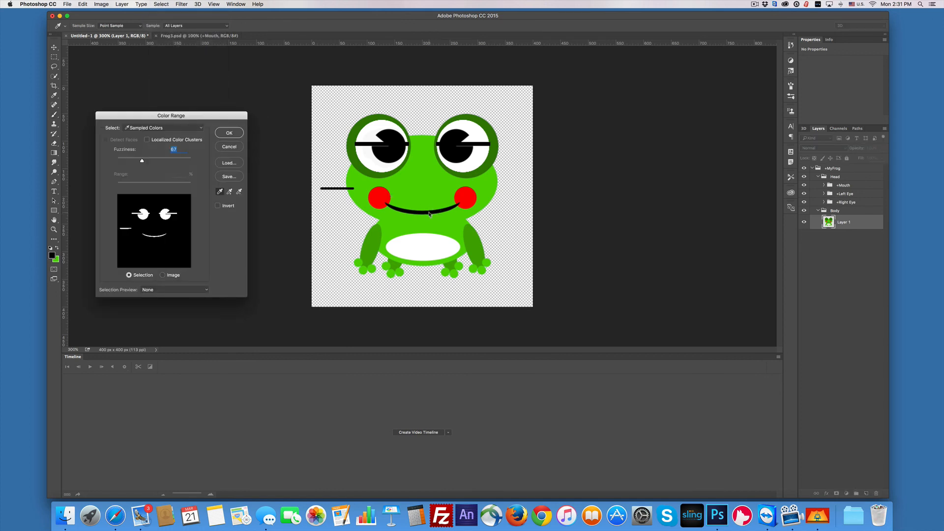
left_click(230, 133)
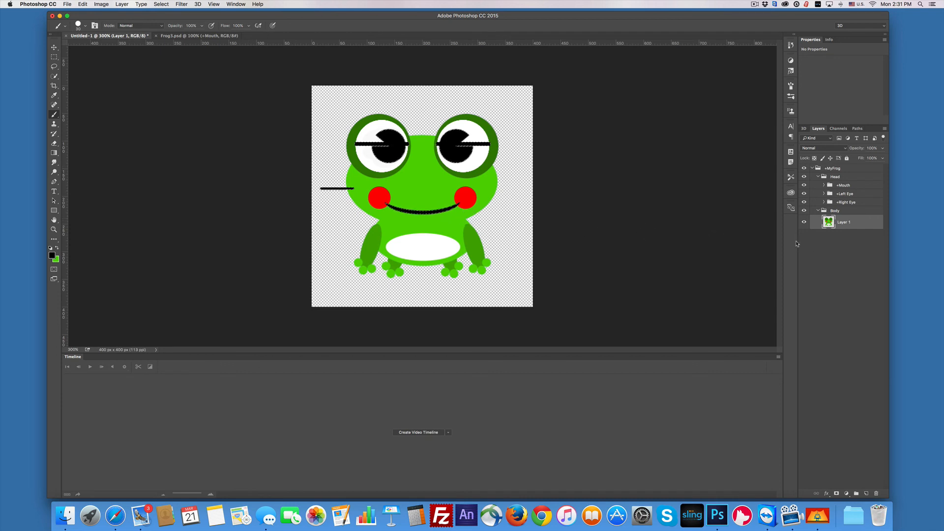
- Expand the Color Range selection and delete the black smile from Layer 1
key("BackSpace")
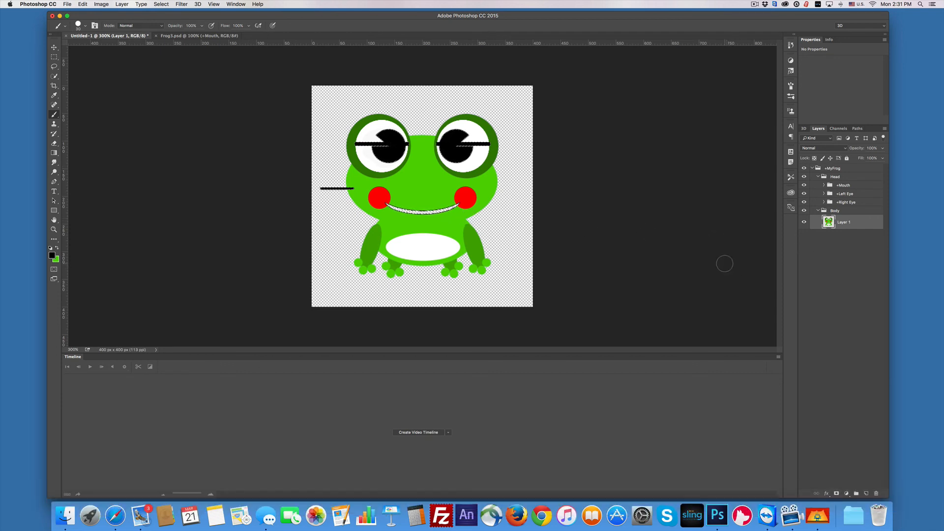
key("super+z")
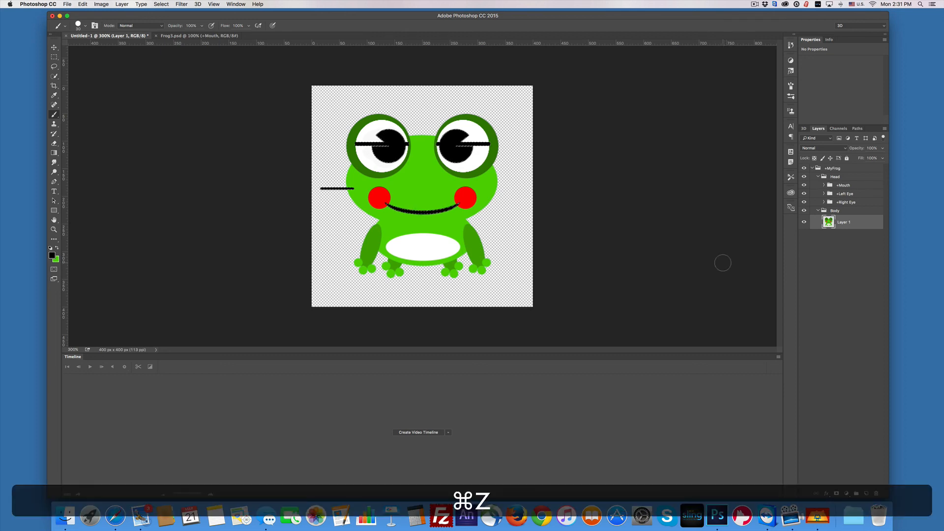
left_click(166, 5)
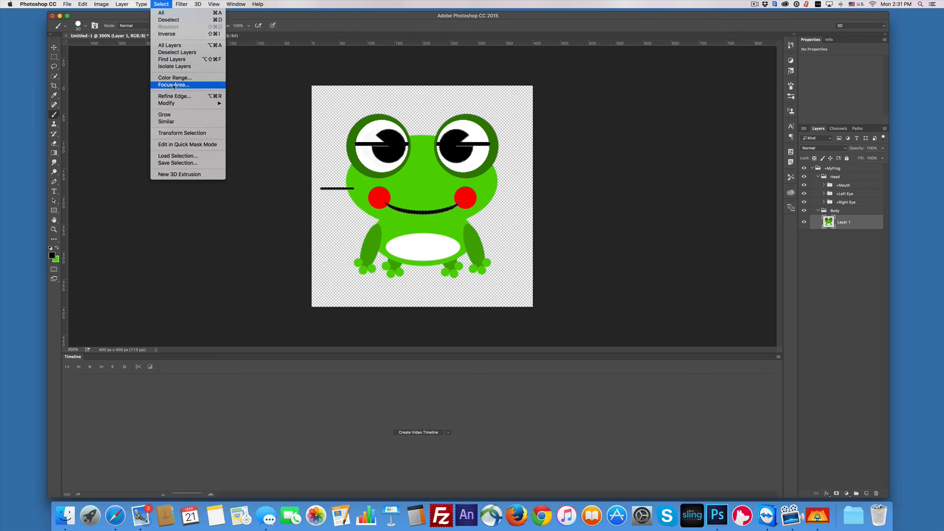
mouse_move(191, 103)
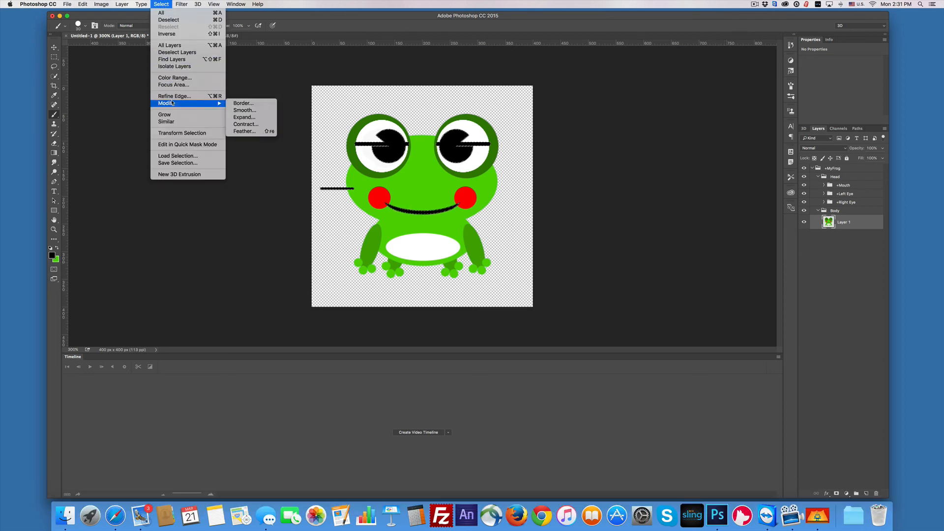
left_click(244, 118)
left_click(506, 242)
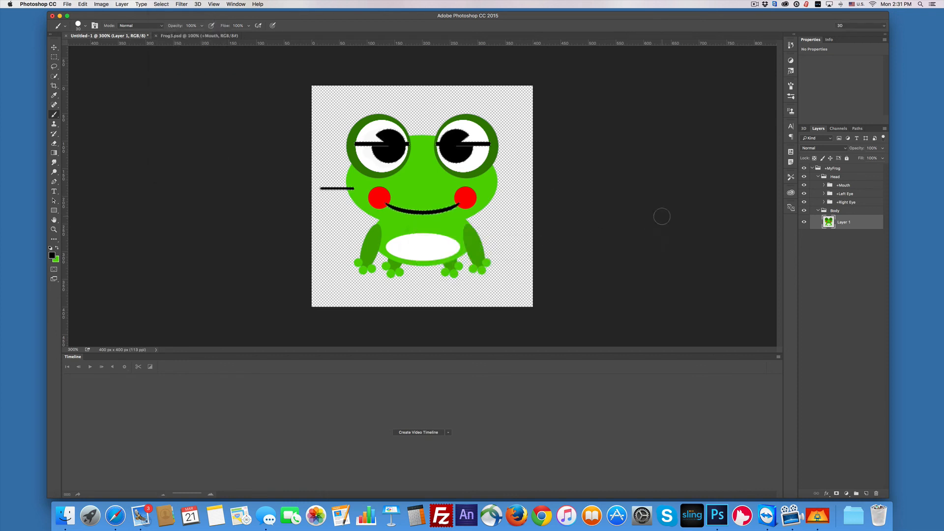
key("BackSpace")
- Swap the foreground and background colours to make the frog's light green the foreground colour
left_click(54, 47)
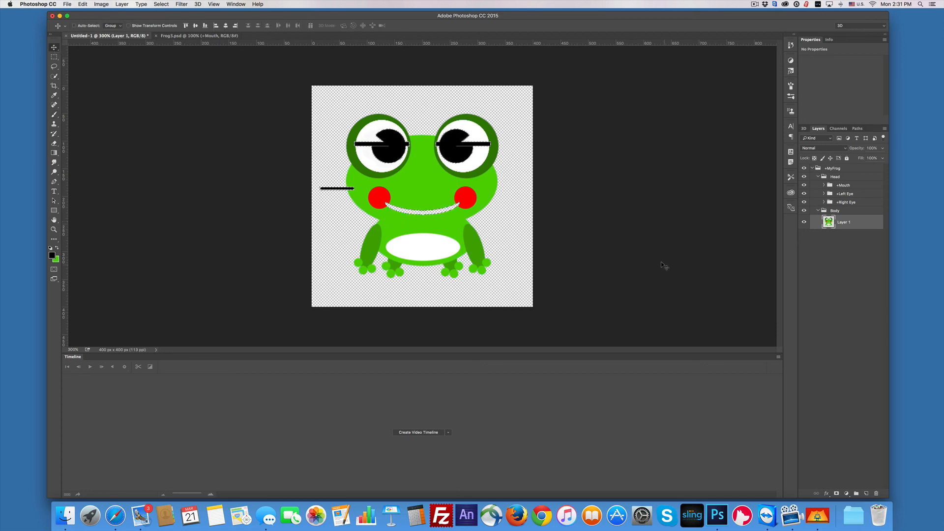
key("super")
left_click(57, 249)
left_click(55, 116)
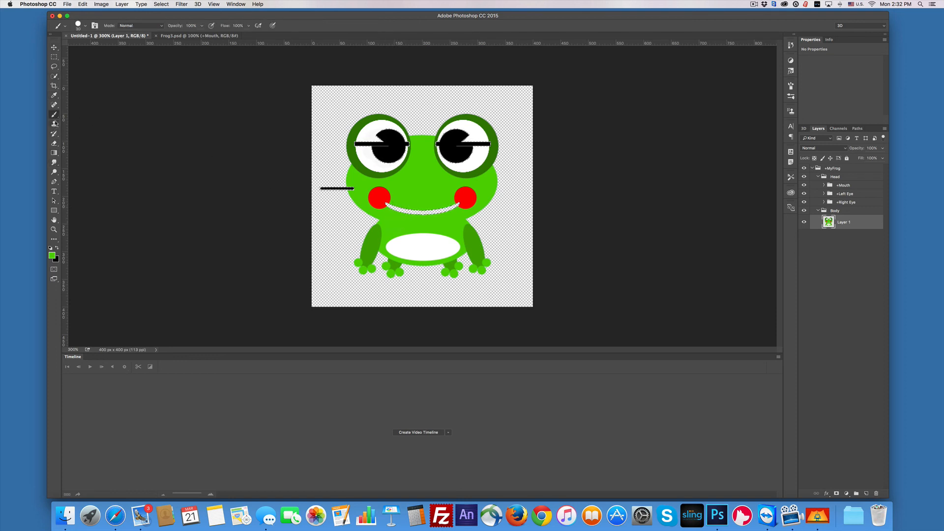
left_click(54, 96)
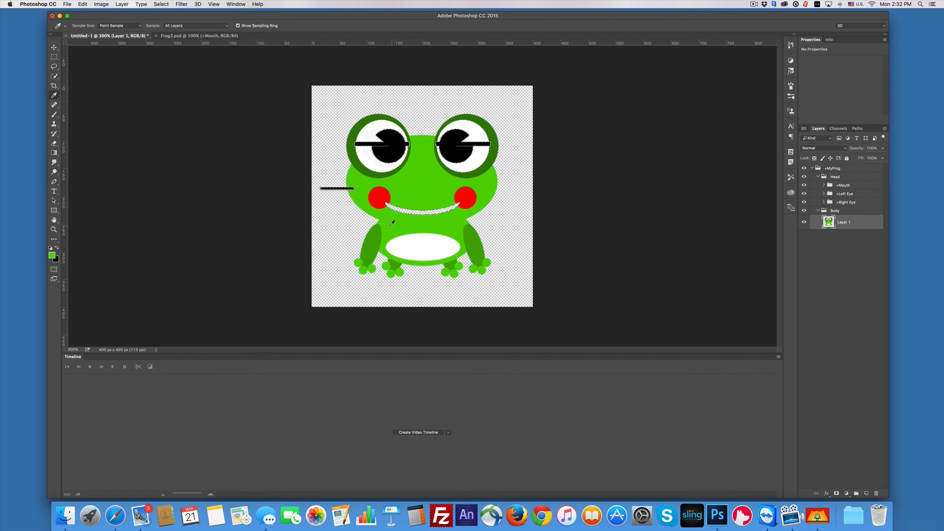
- Try to fill the selected areas of Layer 1 with light green, and undo the fill
key("alt+BackSpace")
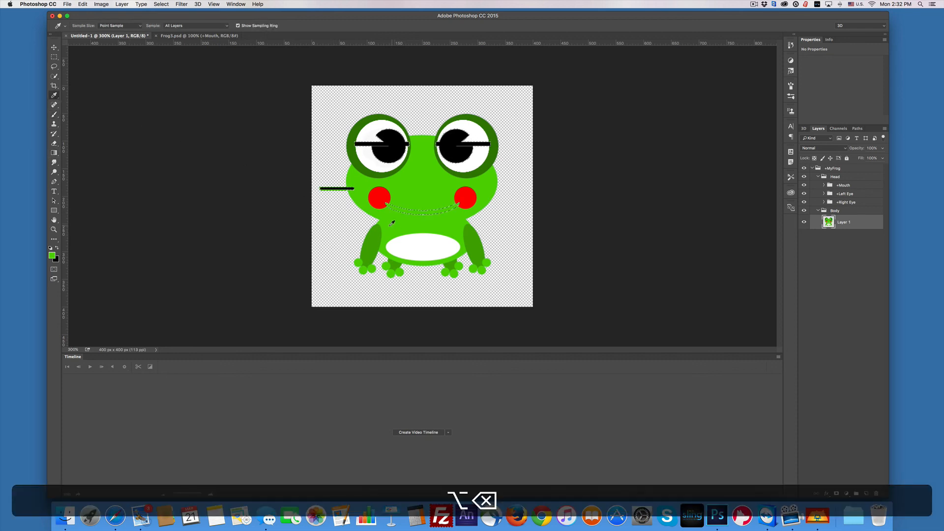
key("super")
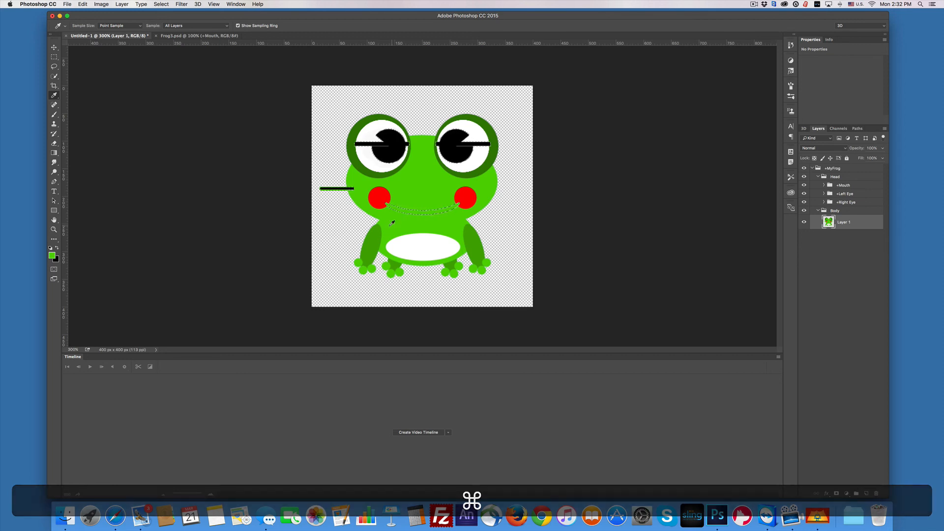
key("super+z")
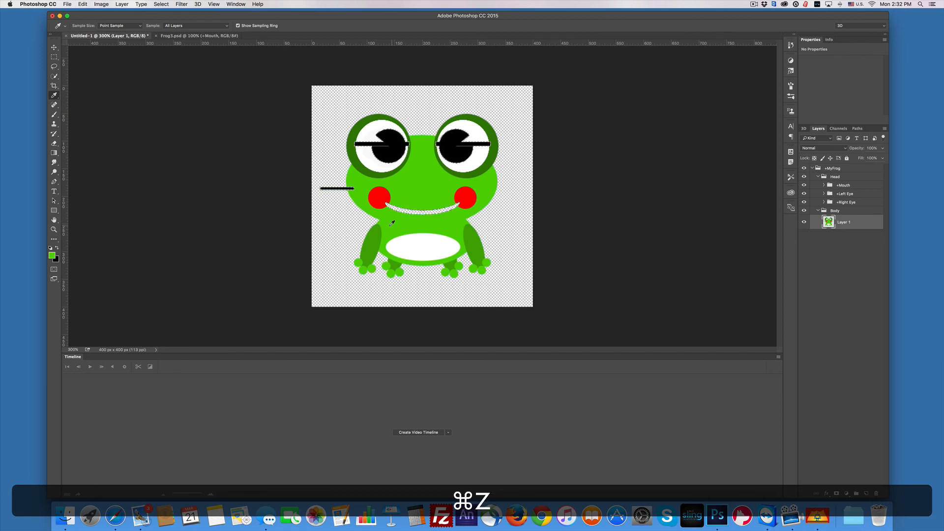
- Paint the emptied smile on Layer 1 light green with the Brush between the cheeks, and clear the selection
key("super+equal")
key("super+equal")
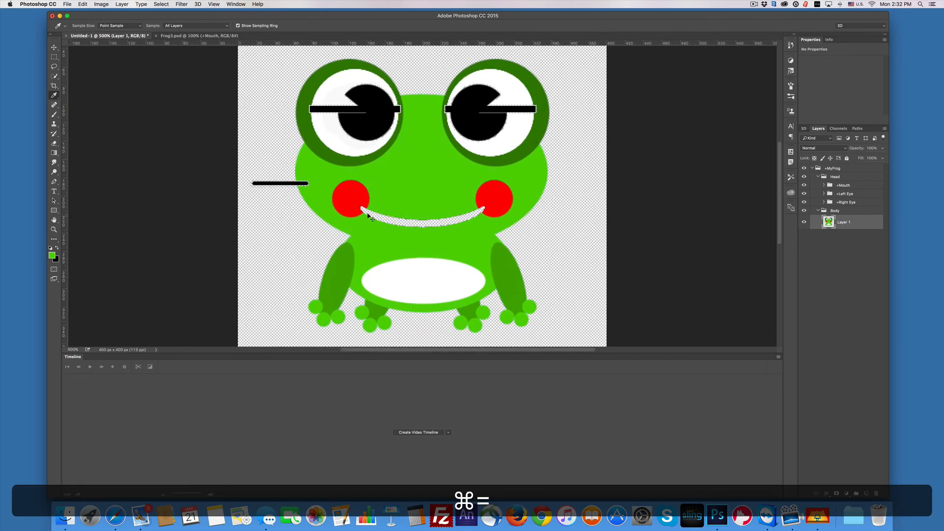
key("super+equal")
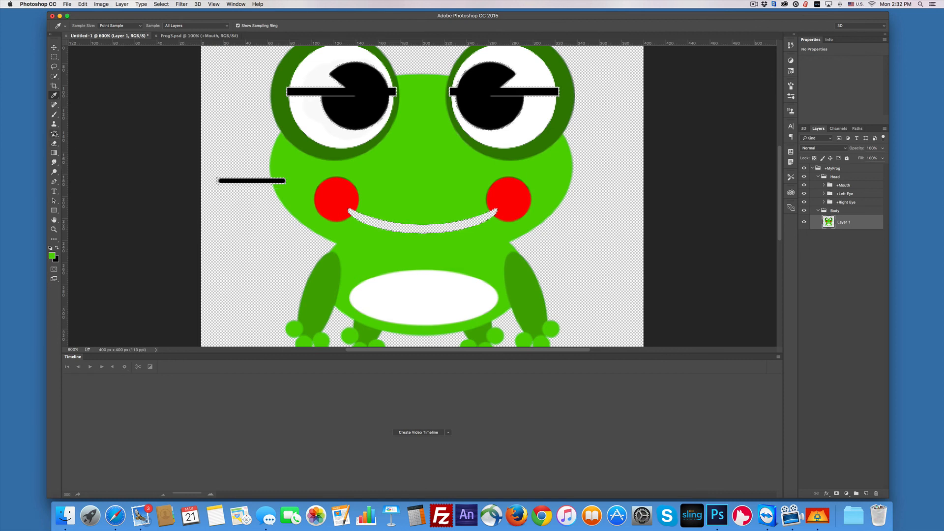
left_click(54, 115)
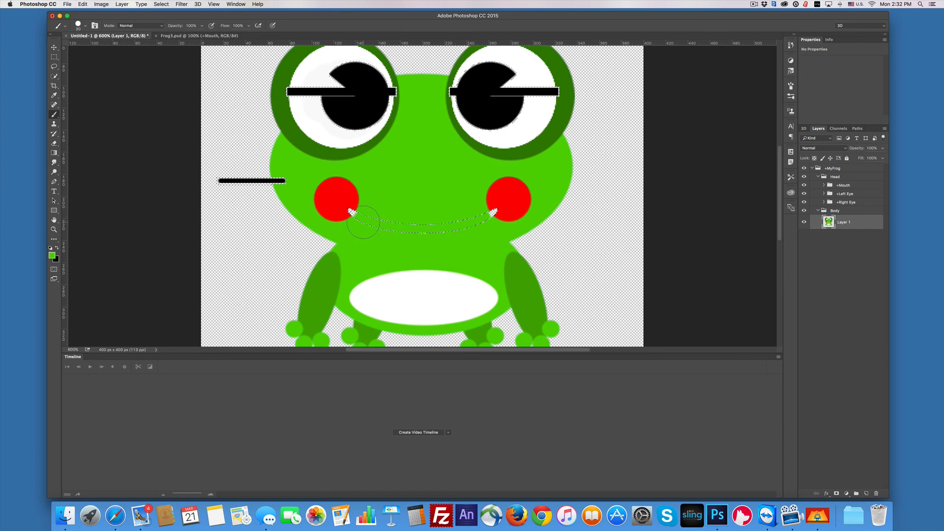
key("super+d")
- Enlarge the brush, sample the cheek red as the foreground colour and repaint the gaps in both cheeks
key("bracketright")
left_click(51, 254)
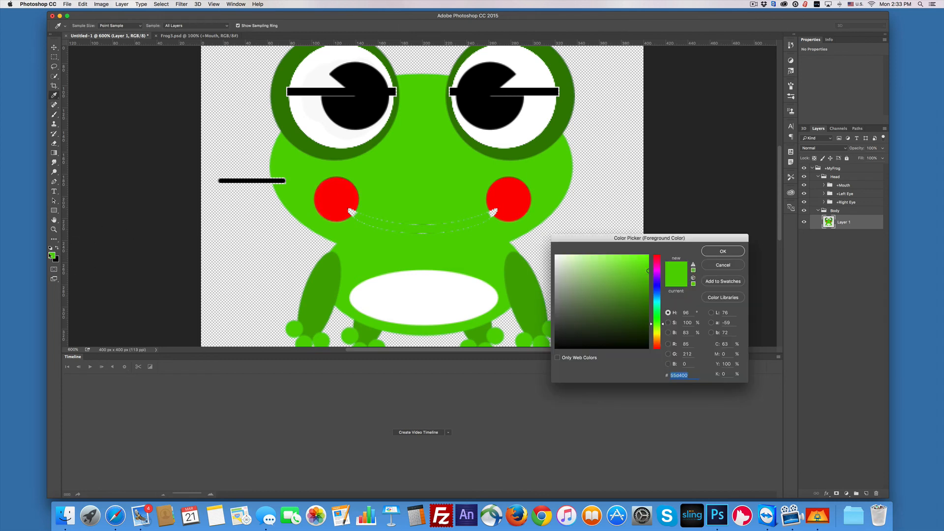
left_click(334, 212)
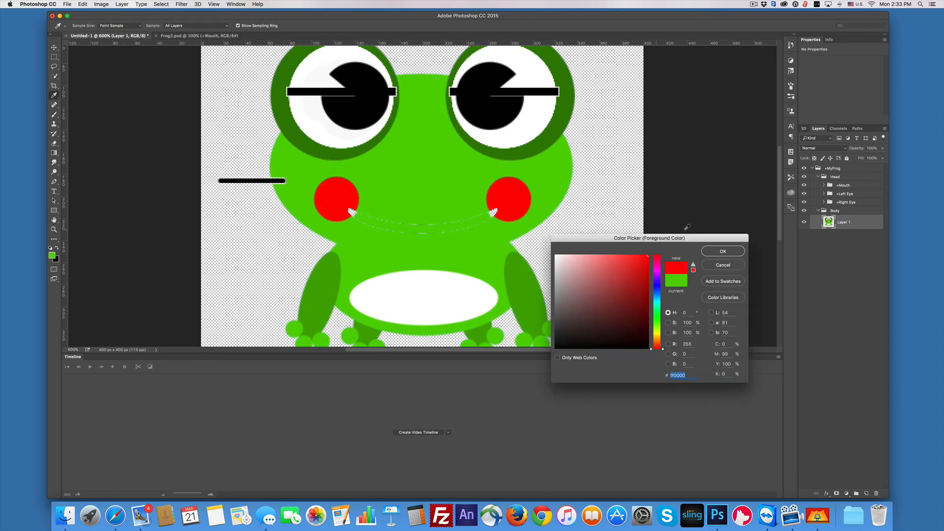
left_click(722, 252)
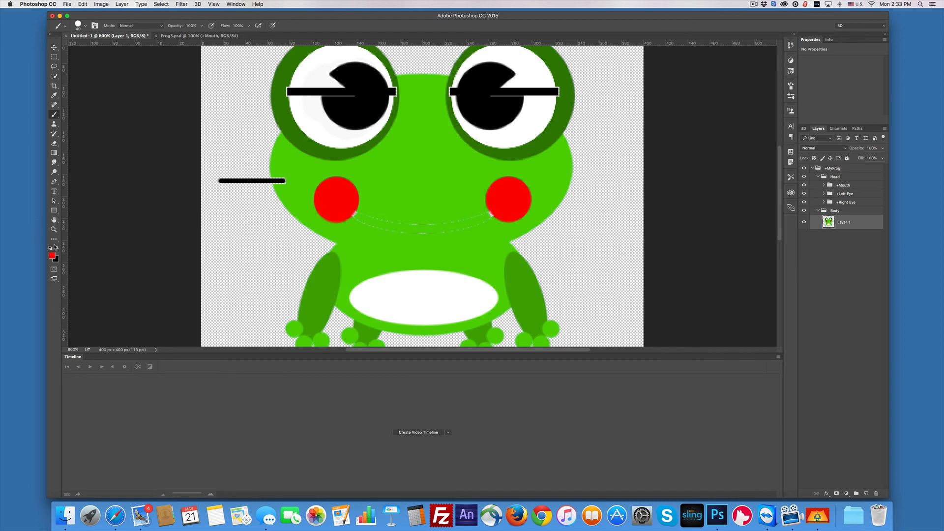
- Sample the frog's light green, set the Brush mode to Saturation and paint over the leftover smile outline with a smaller brush
left_click(54, 95)
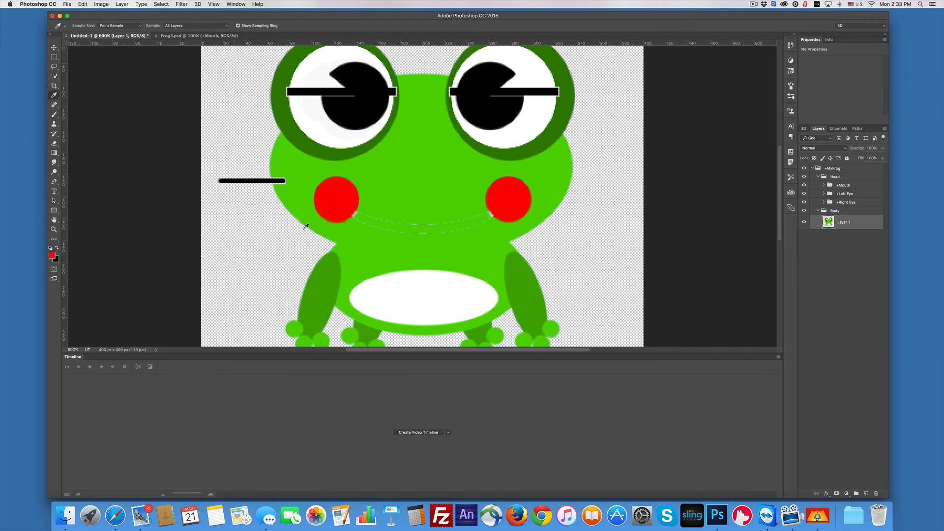
left_click(387, 252)
key("b")
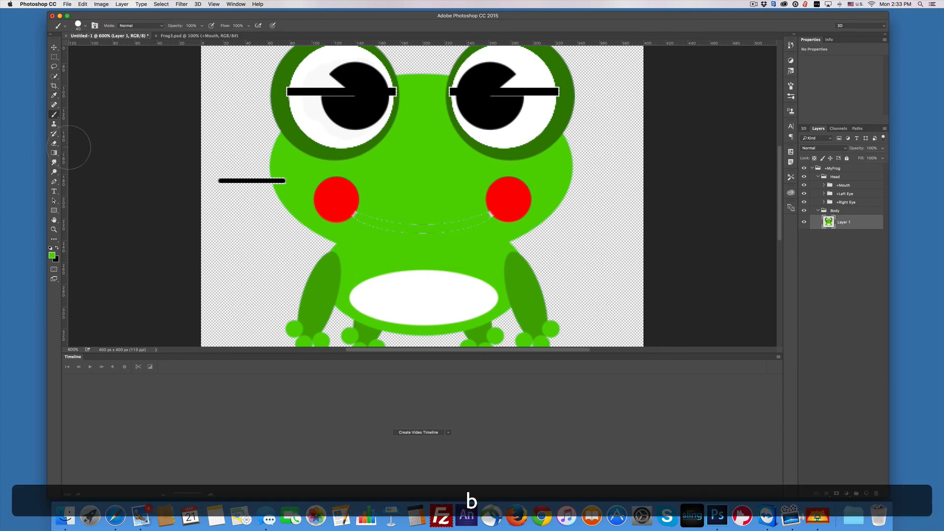
key("shift")
key("shift+alt+t")
key("bracketleft")
key("bracketleft")
key("bracketleft")
key("bracketleft")
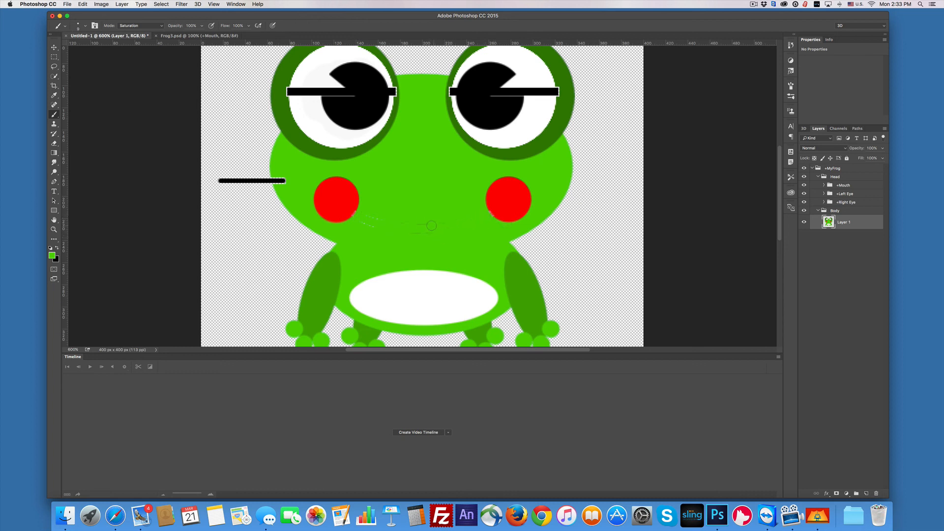
- Lasso the remaining outline traces between the cheeks, fill them with light green and clear the selection
left_click(54, 67)
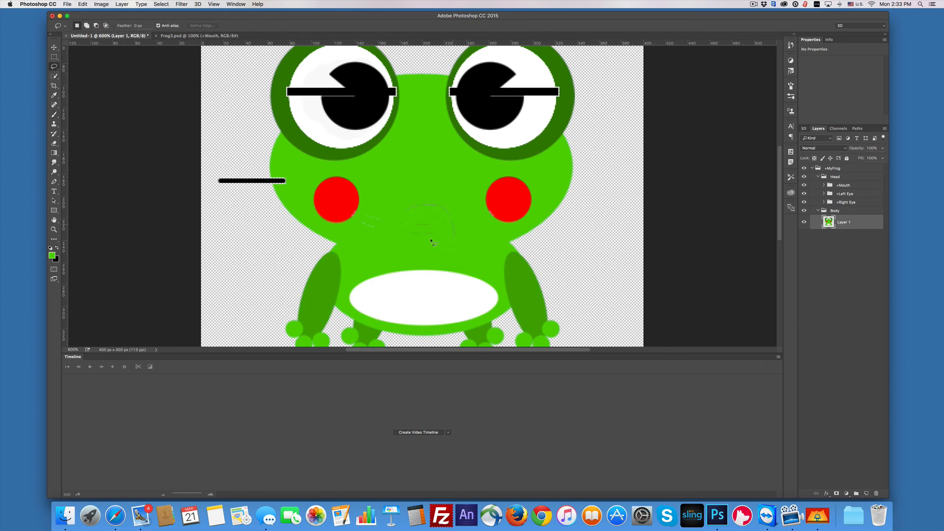
left_click_drag(364, 210, 411, 204)
key("alt+BackSpace")
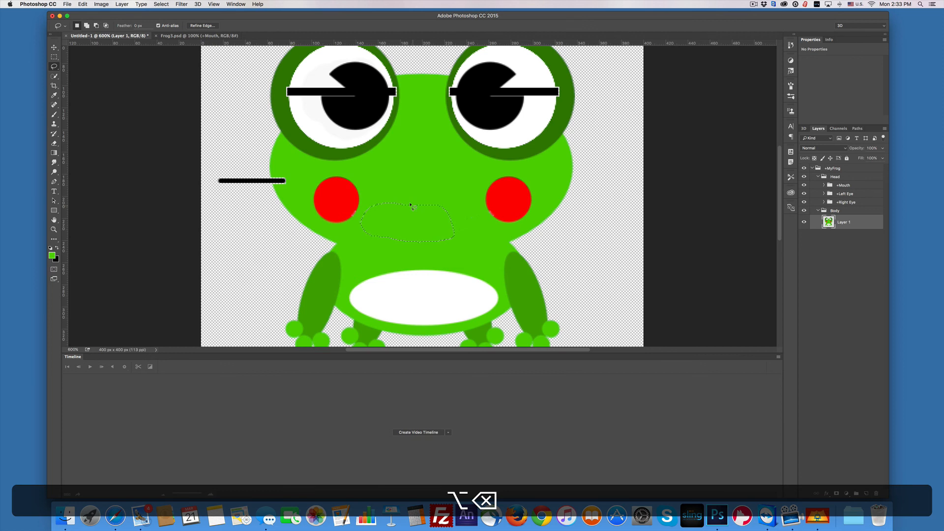
key("super+d")
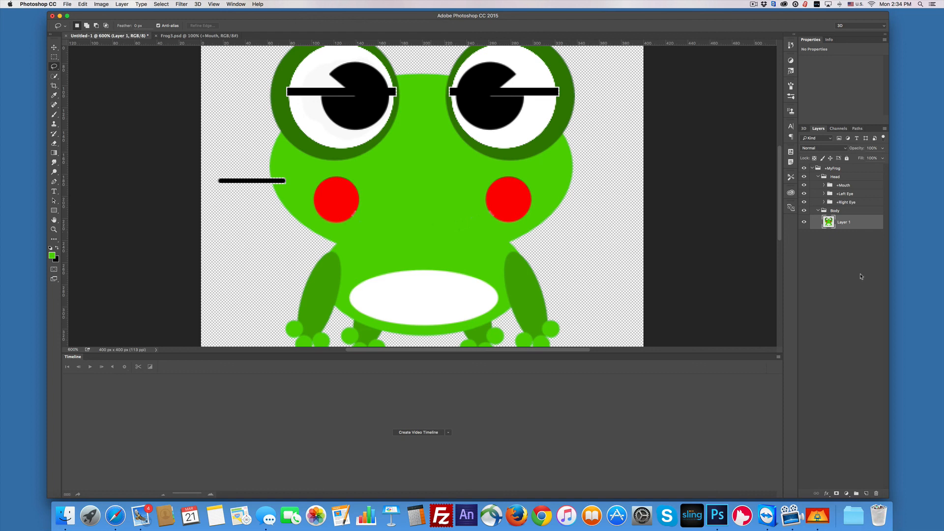
- Move the +Mouth group onto the frog's face, centred between the two red cheeks
left_click(846, 186)
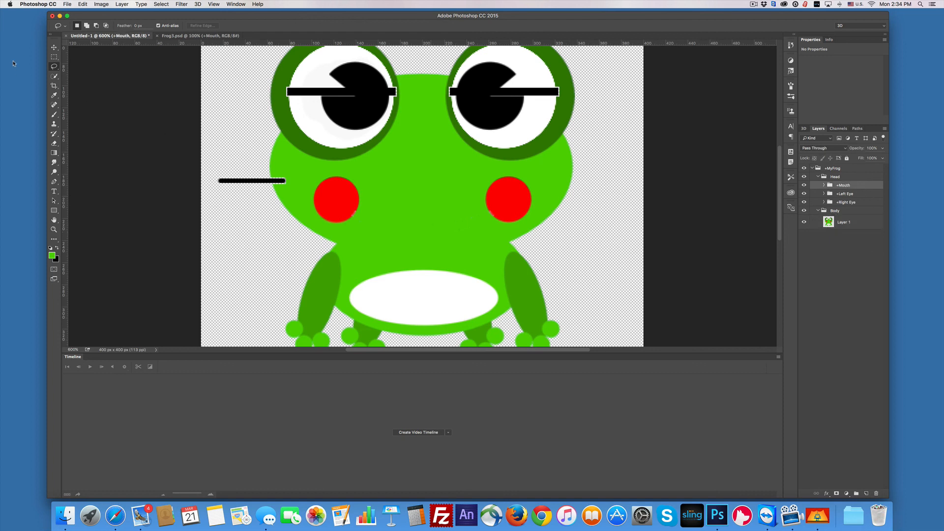
left_click(54, 47)
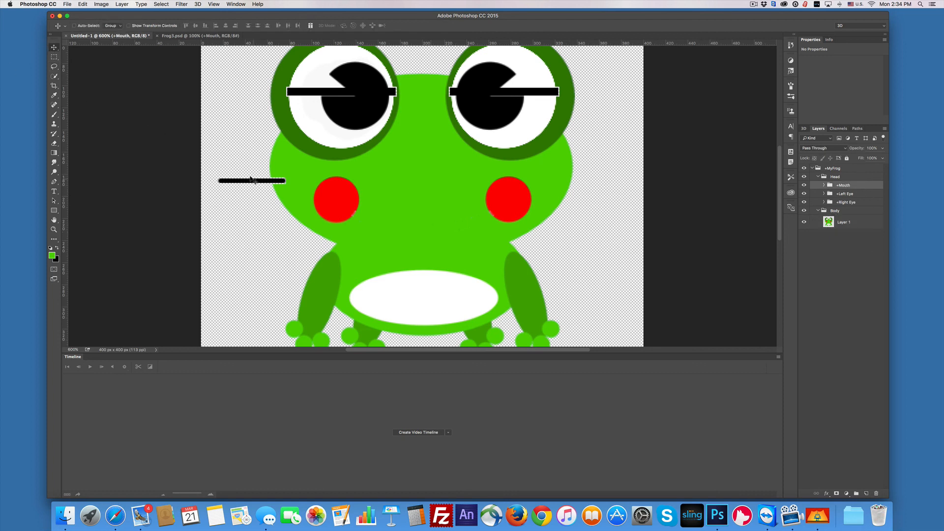
left_click_drag(251, 181, 425, 215)
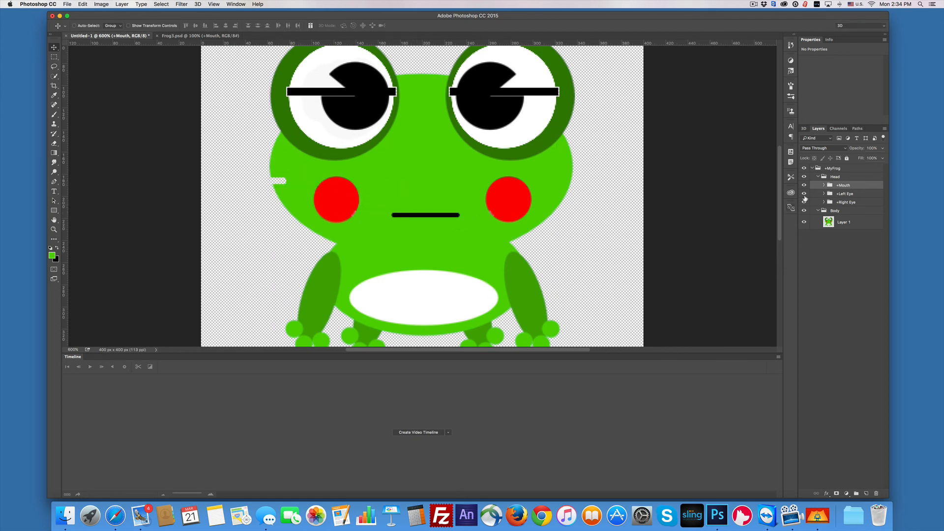
- Show the Smile layer in the +Mouth group and scale the whole group proportionally from its centre to about 51%
left_click(824, 185)
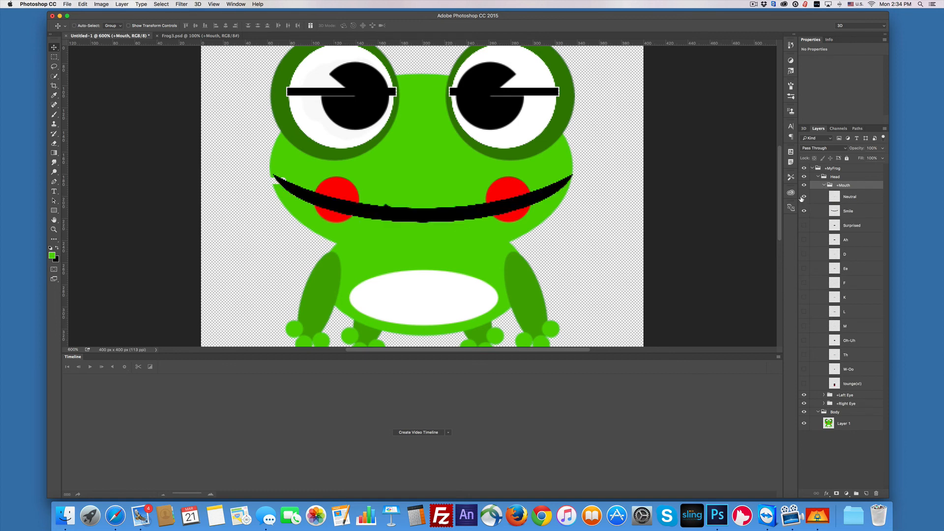
left_click(804, 211)
key("super+t")
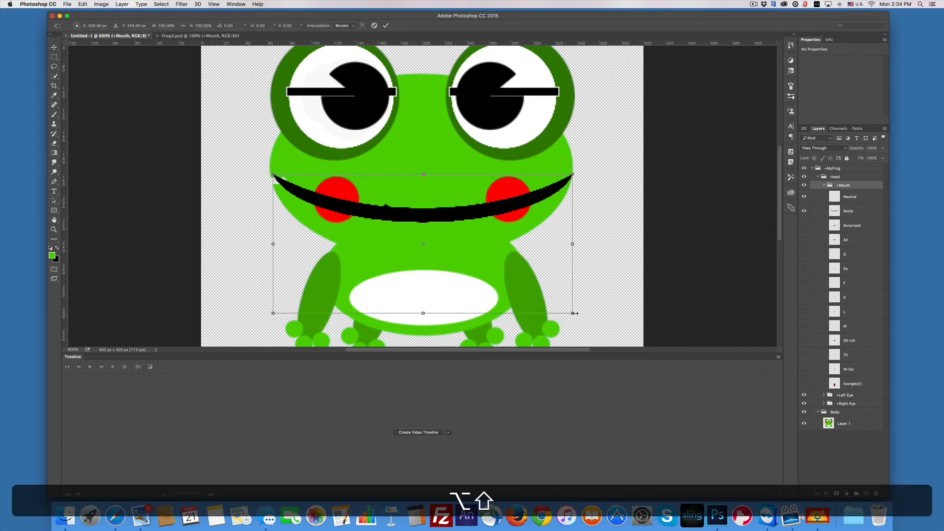
left_click_drag(570, 312, 491, 287)
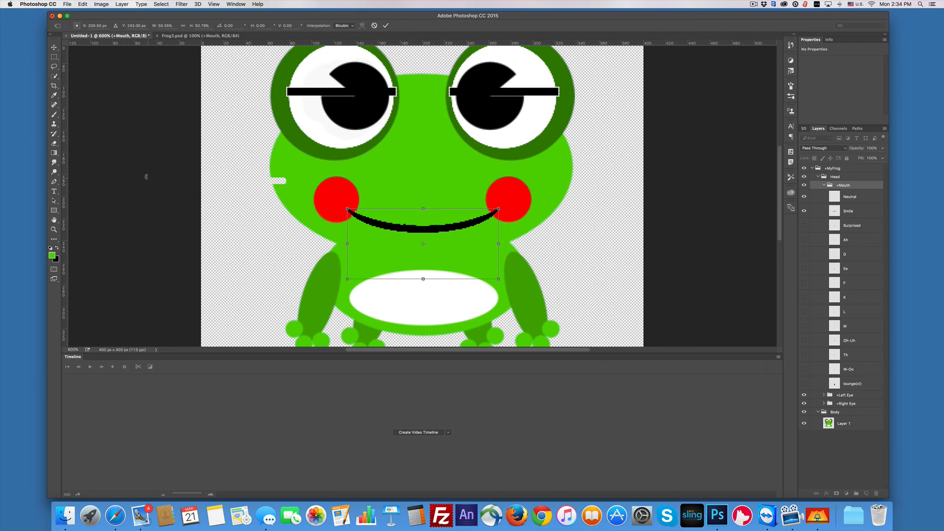
key("Return")
- Brush green over the transparent notch at the left edge of the frog's head on Layer 1
scroll(197, 182, "left", 5)
scroll(240, 186, "left", 2)
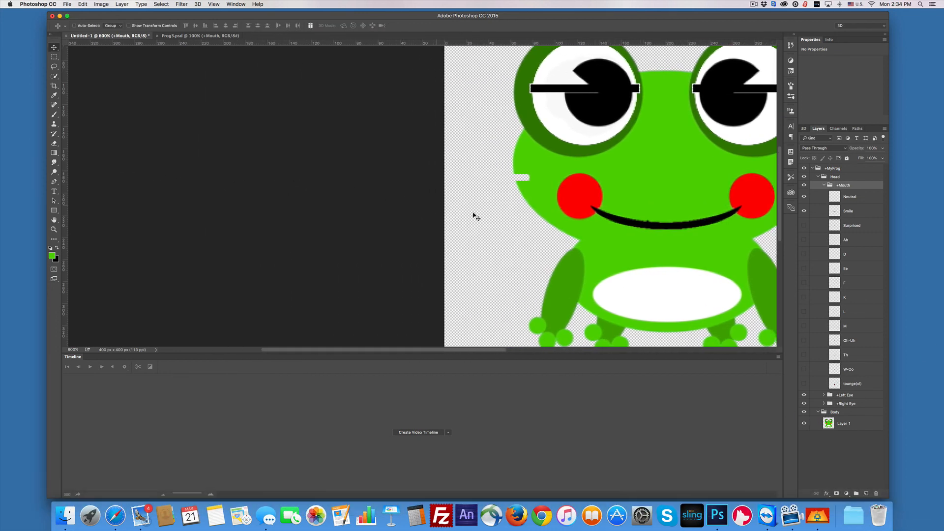
left_click_drag(401, 350, 490, 350)
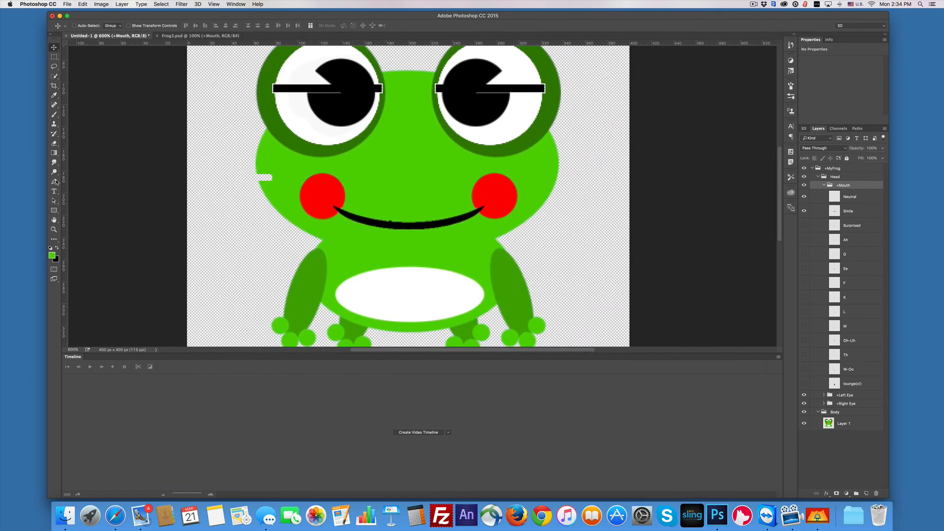
key("b")
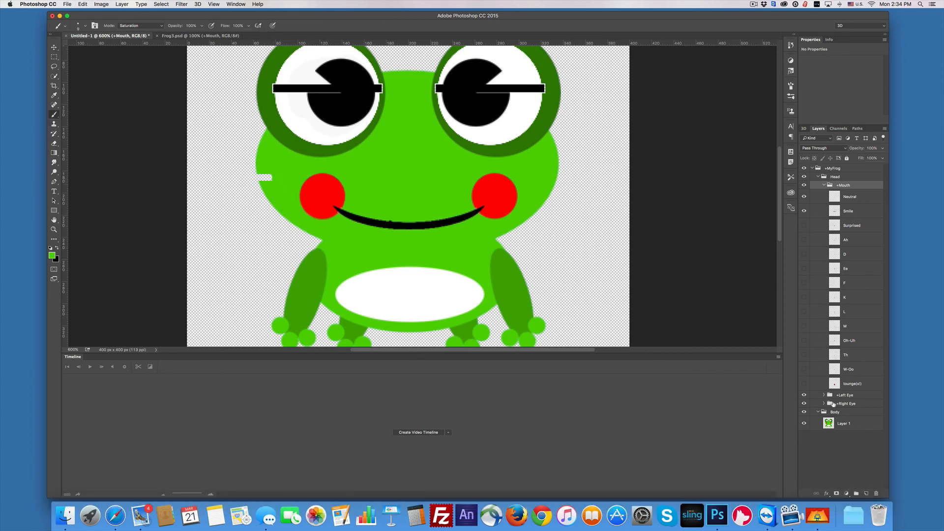
left_click(866, 424)
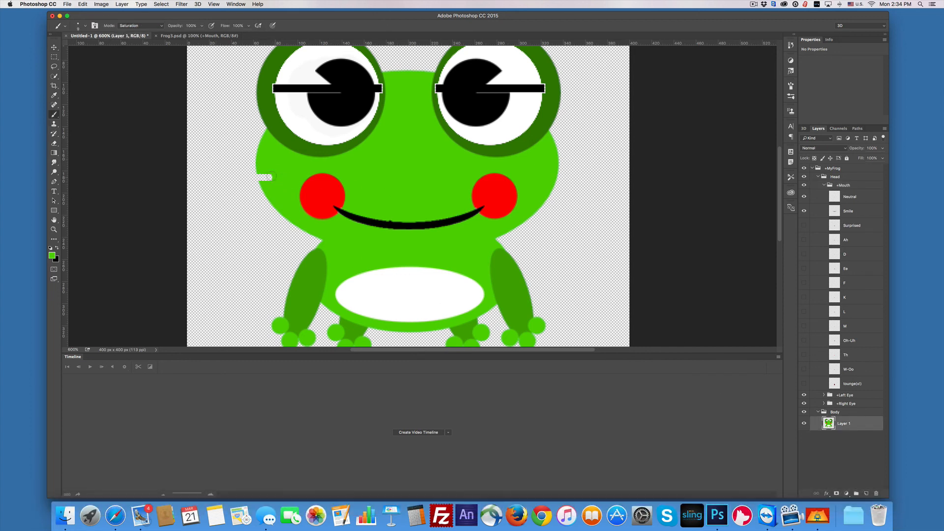
left_click_drag(270, 178, 263, 178)
- Hide the Smile layer and briefly preview the Surprised and W-Oo mouth shapes, leaving only Neutral visible
left_click(804, 211)
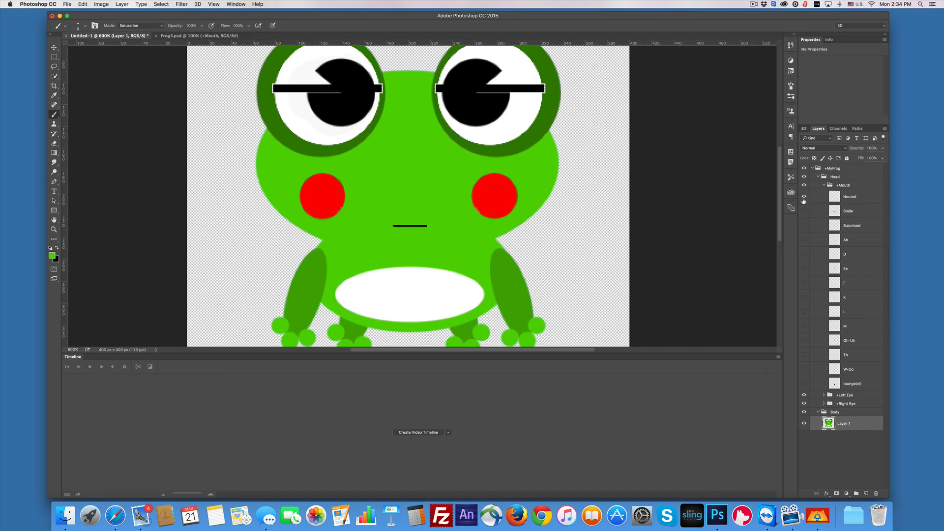
left_click(805, 226)
left_click(804, 226)
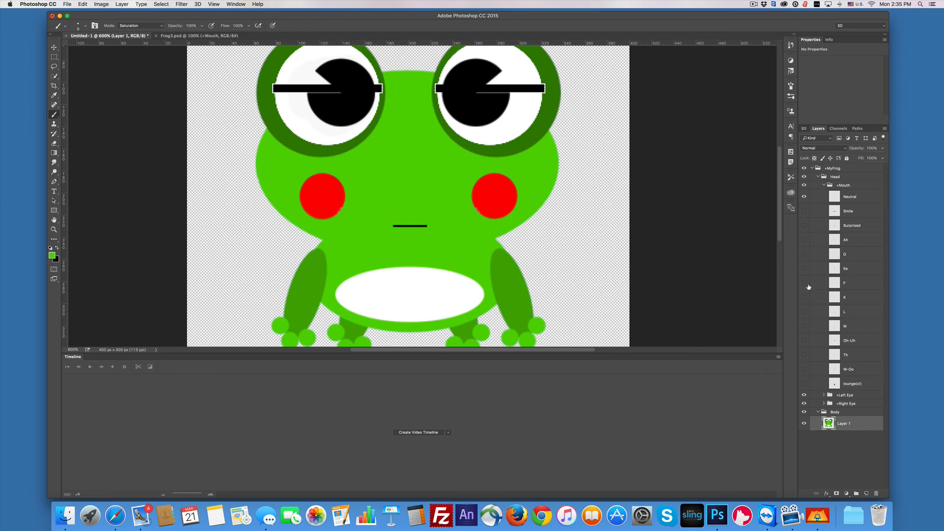
left_click(804, 369)
left_click(804, 369)
- Select the frog's head down to the neck on Layer 1 with the Rectangular Marquee and cut it out
scroll(530, 260, "up", 2)
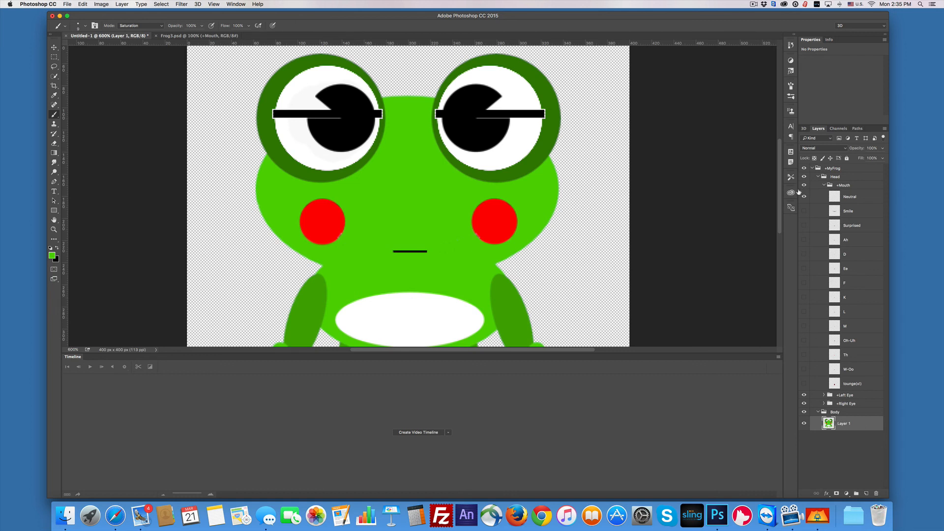
left_click(821, 177)
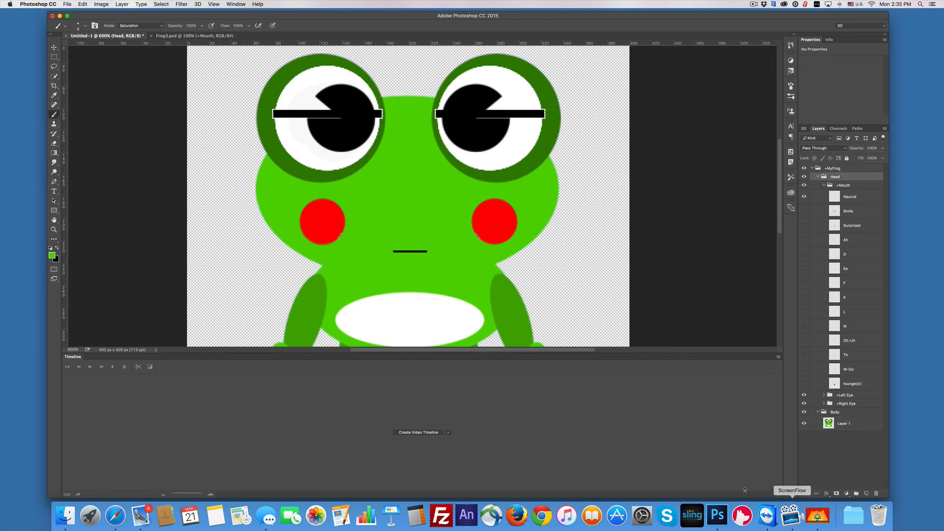
left_click(828, 421)
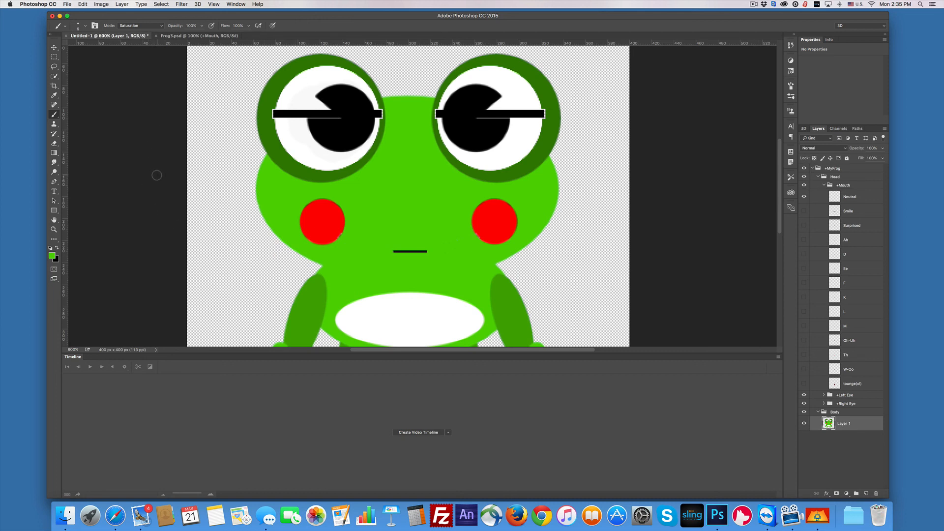
scroll(157, 175, "up", 2)
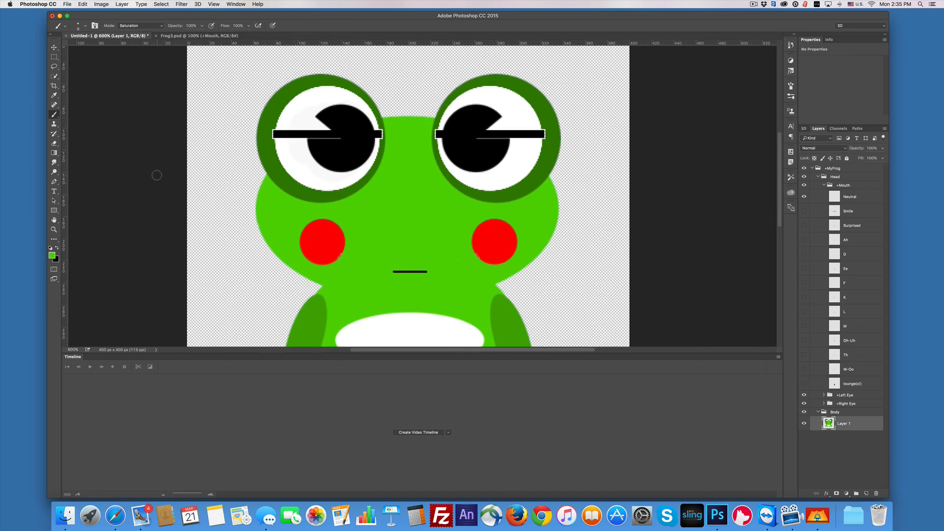
left_click(55, 57)
left_click_drag(205, 60, 590, 286)
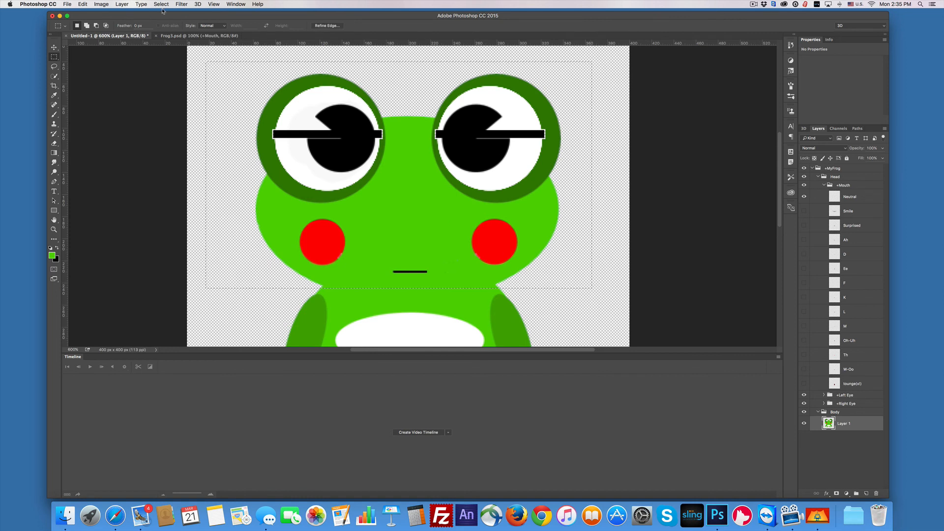
key("super+x")
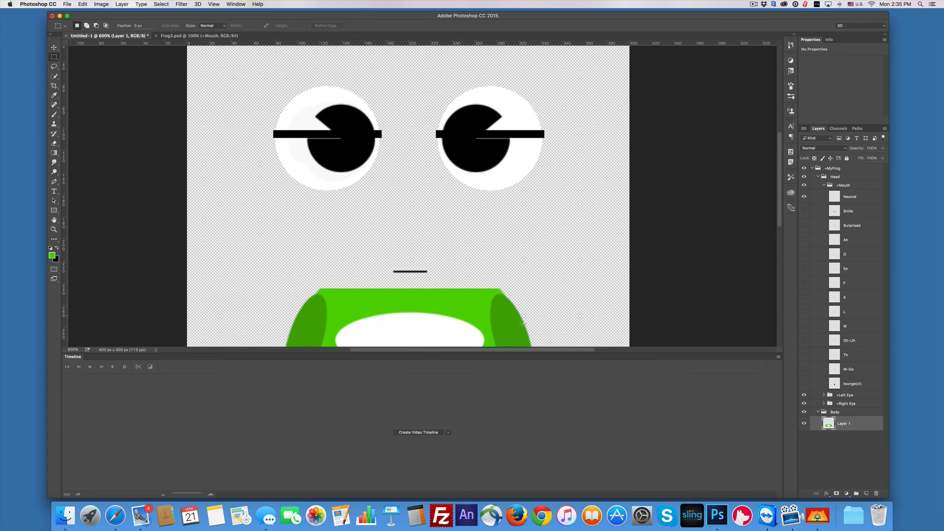
- Paste the cut head in place on a new layer in the Head group, and move that layer below +Right Eye
left_click(836, 176)
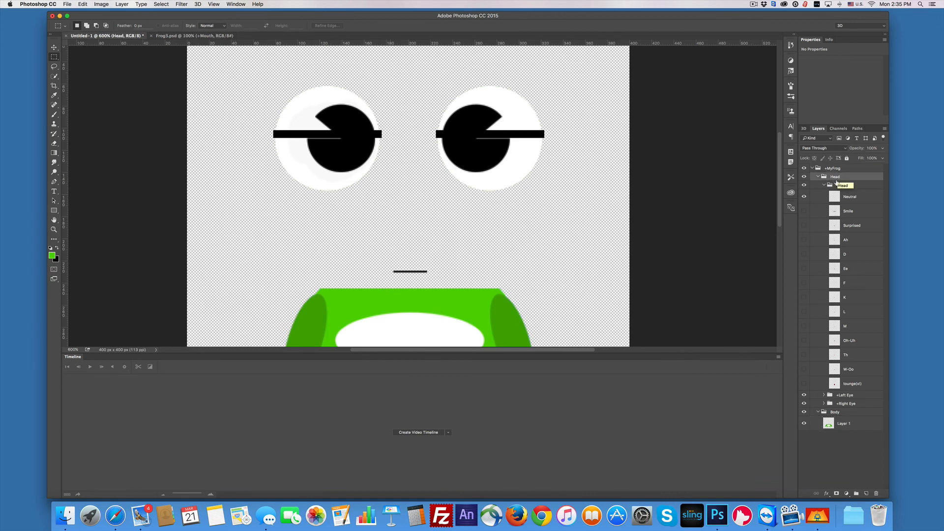
left_click(866, 493)
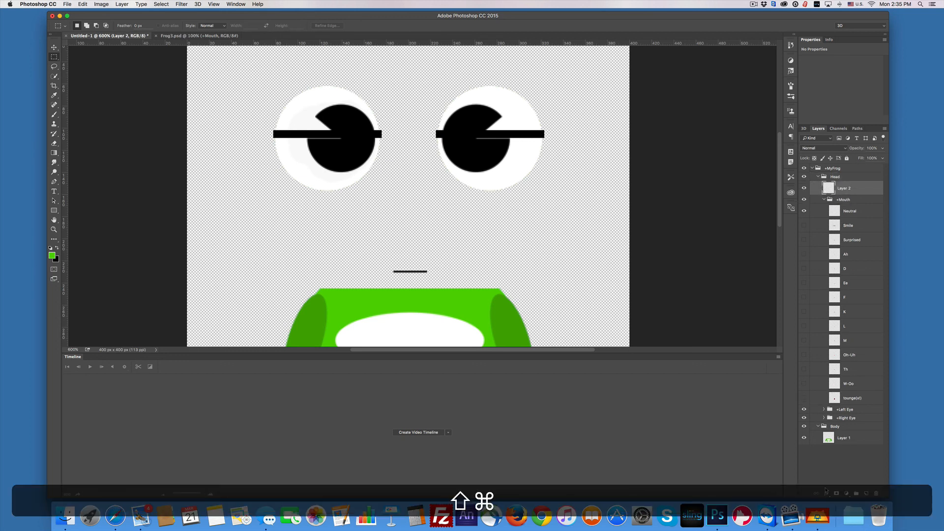
key("shift+super+v")
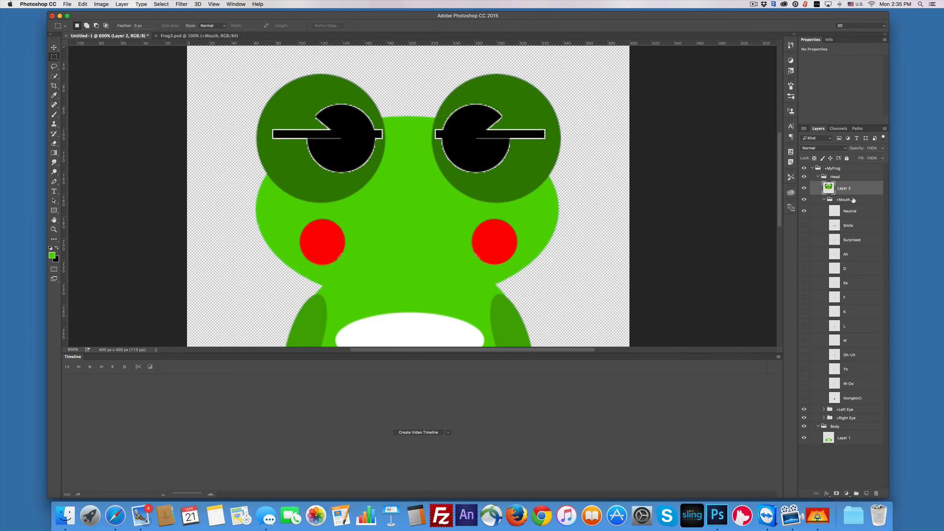
left_click_drag(855, 187, 846, 422)
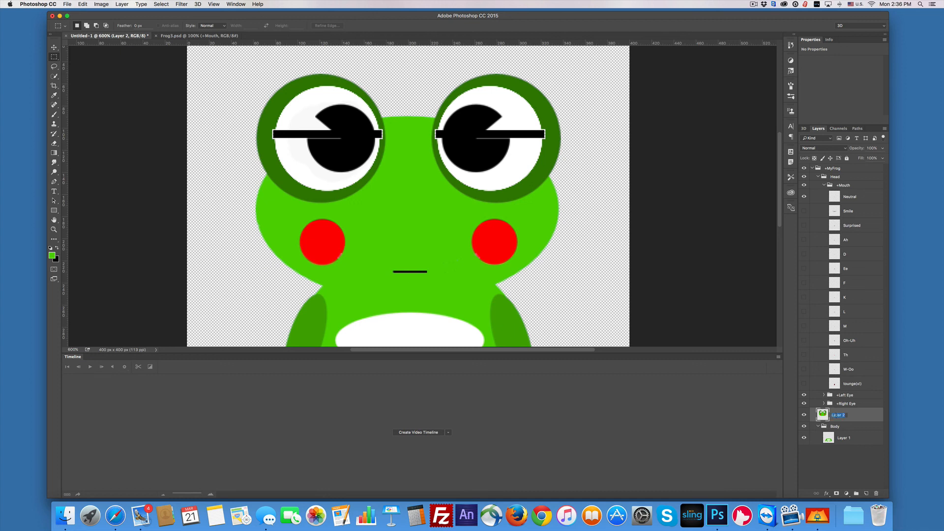
- Rename the pasted head layer as head background and collapse the +Mouth group
type("head b")
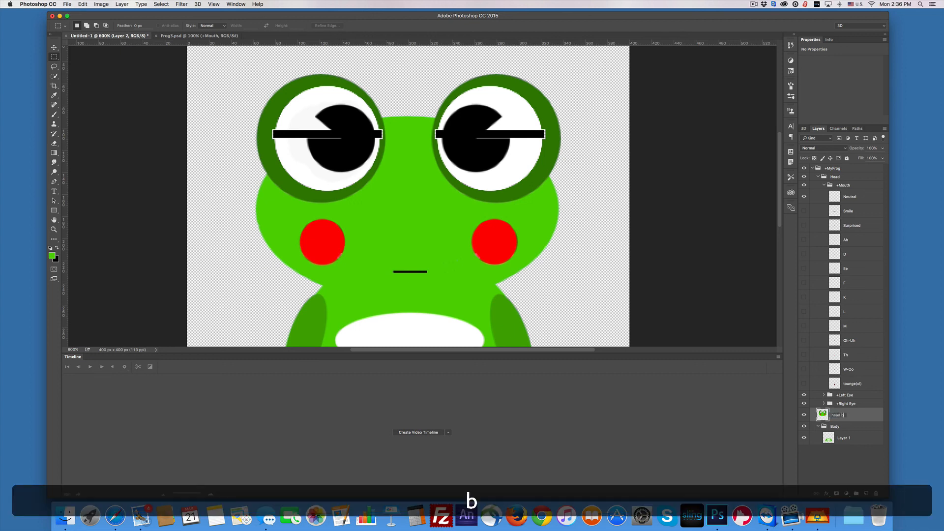
type("ackground")
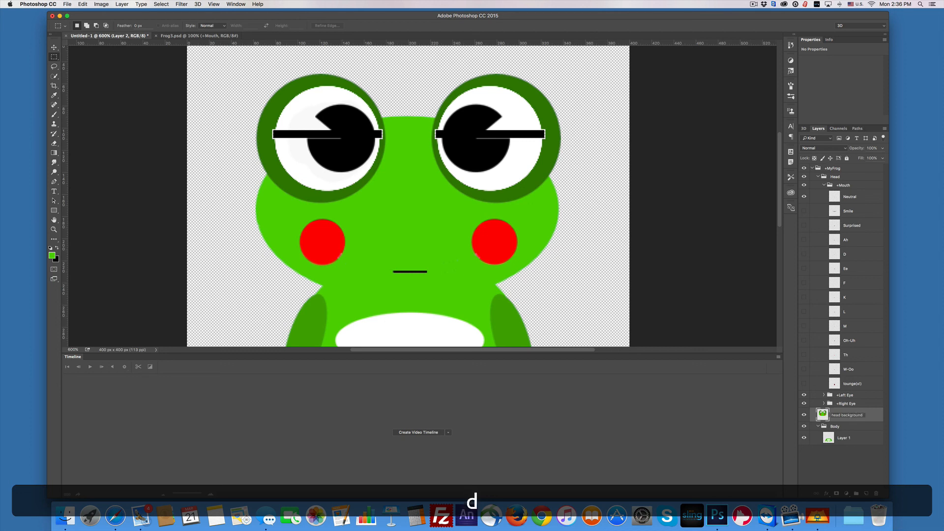
left_click(757, 312)
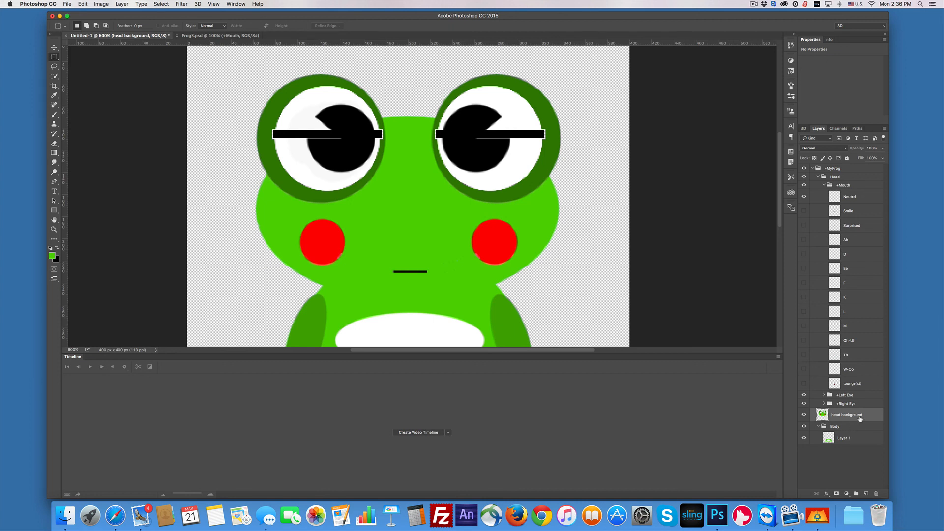
left_click(821, 183)
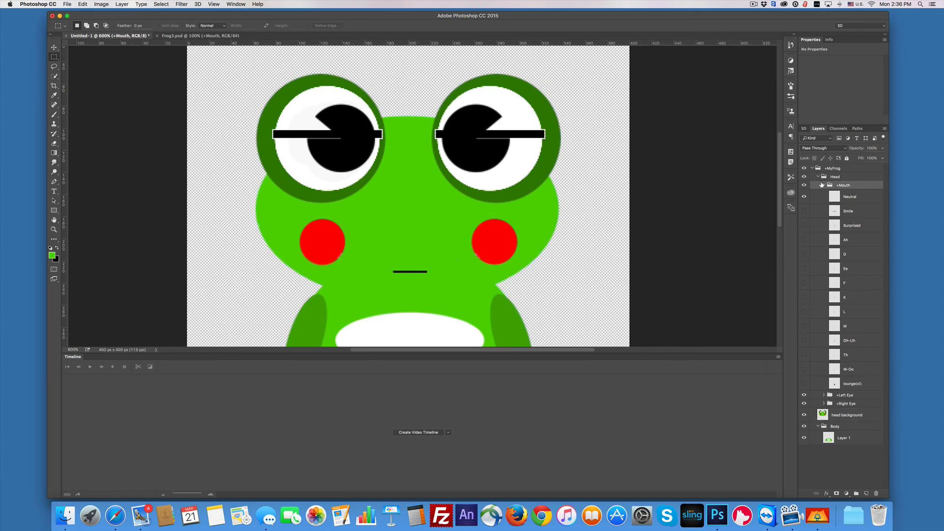
left_click(822, 185)
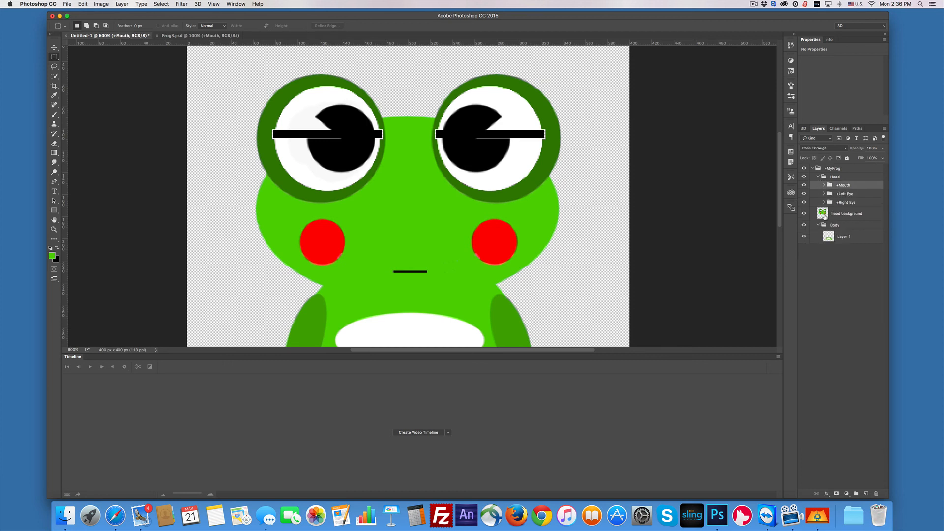
- Add a new layer above head background and place a single Pen tool shape point just above the mouth
left_click(824, 212)
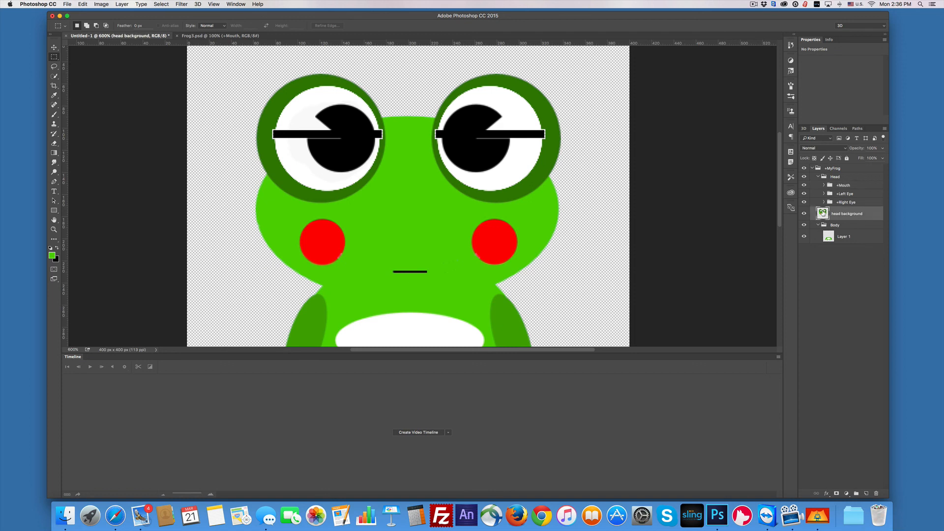
left_click(866, 493)
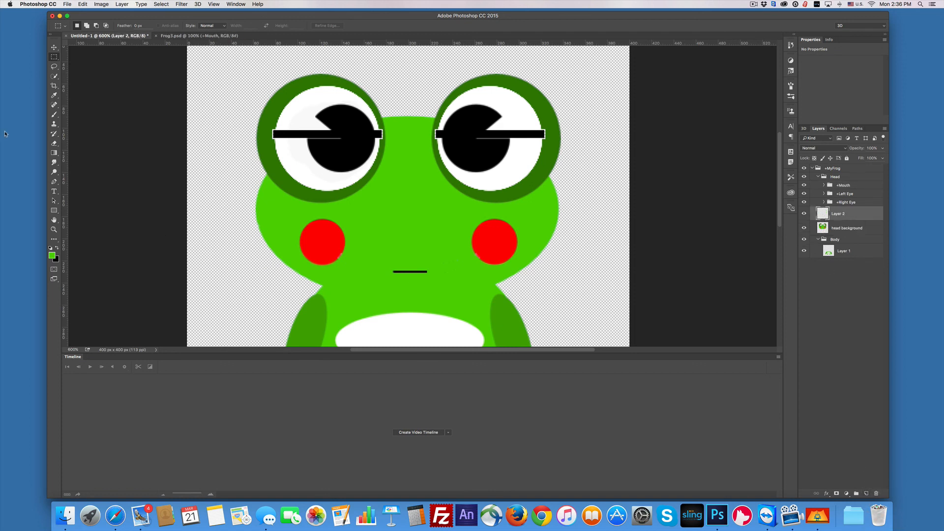
left_click(54, 181)
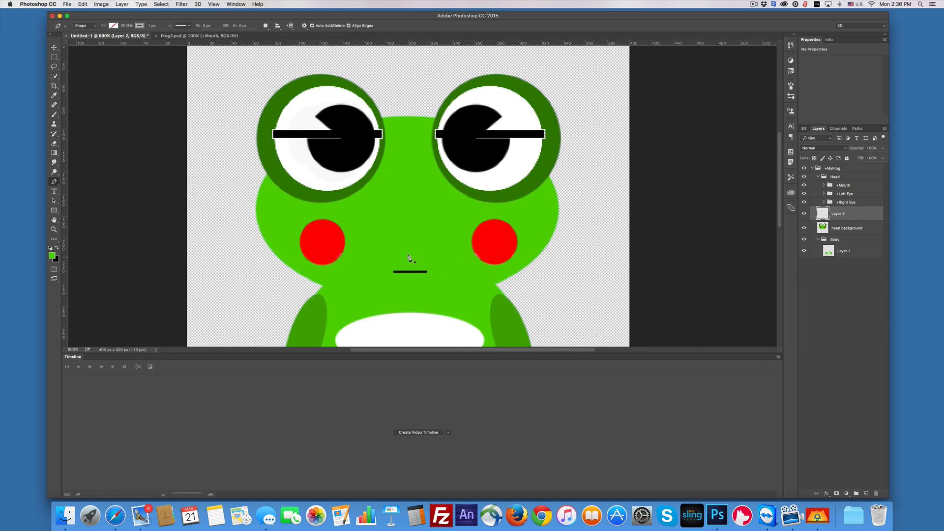
left_click(409, 257)
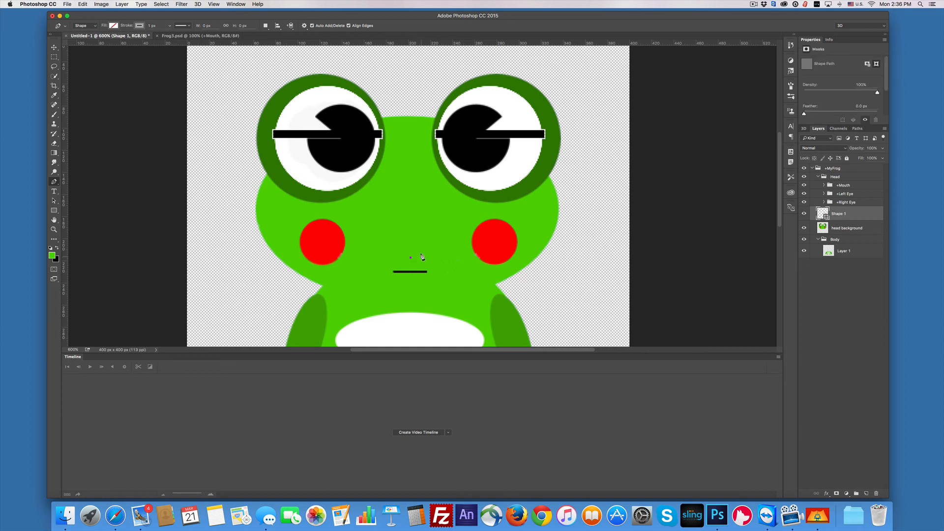
- Rename the layer holding the dot as origin
double_click(837, 213)
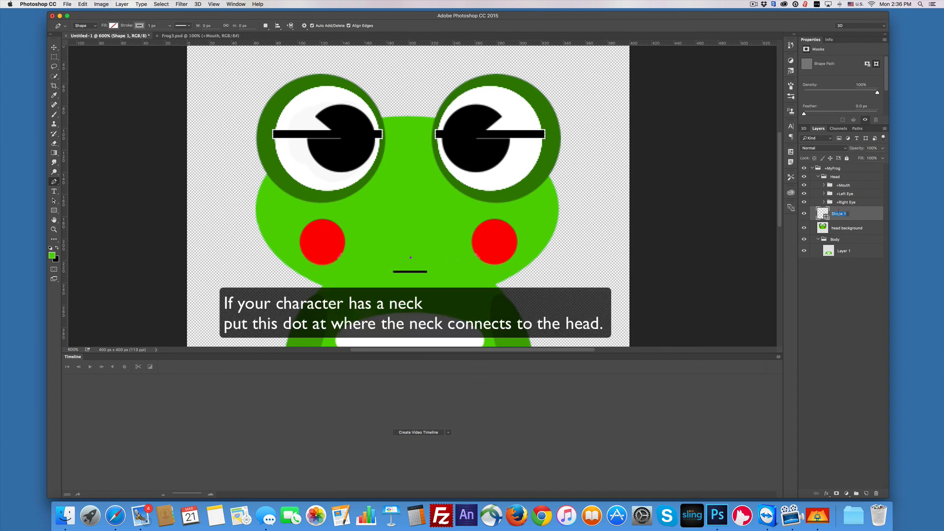
type("origin")
left_click(859, 345)
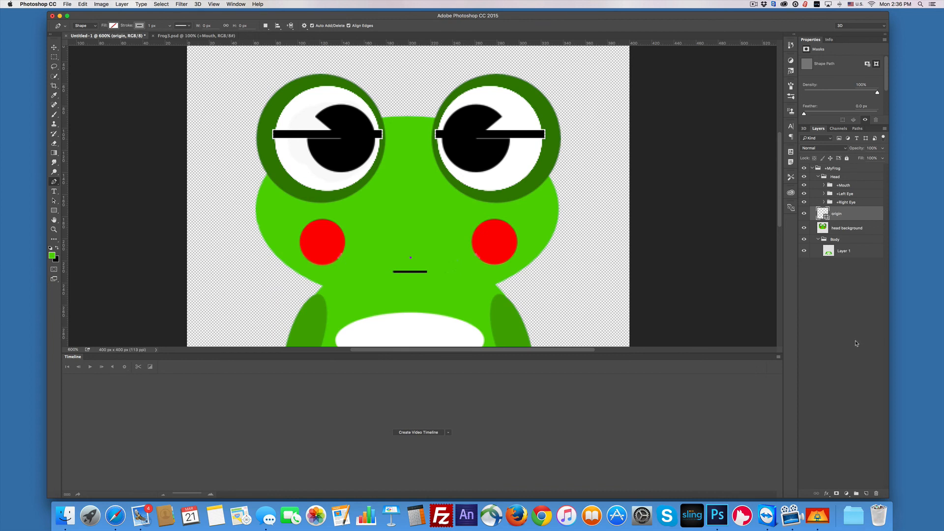
- Save the document to the Desktop as myFrog.psd in Photoshop format with Maximize Compatibility on
key("super+s")
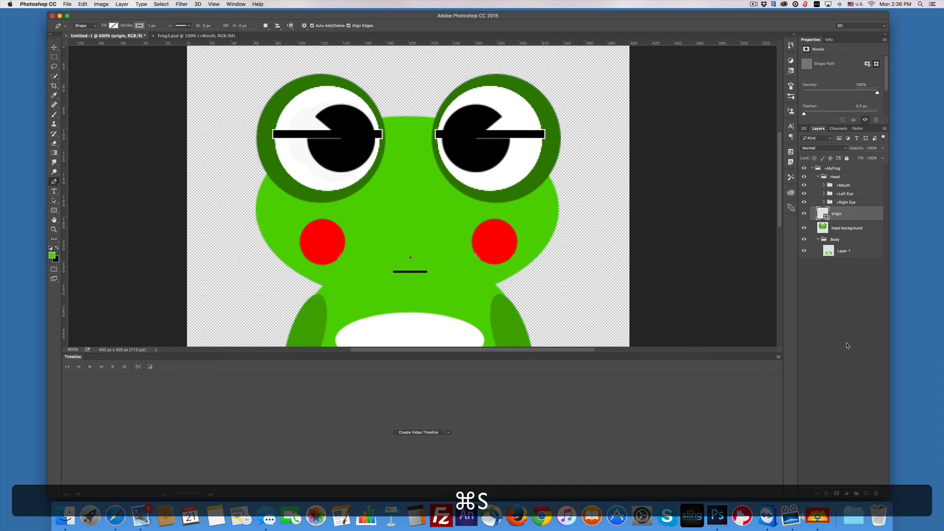
type("mY")
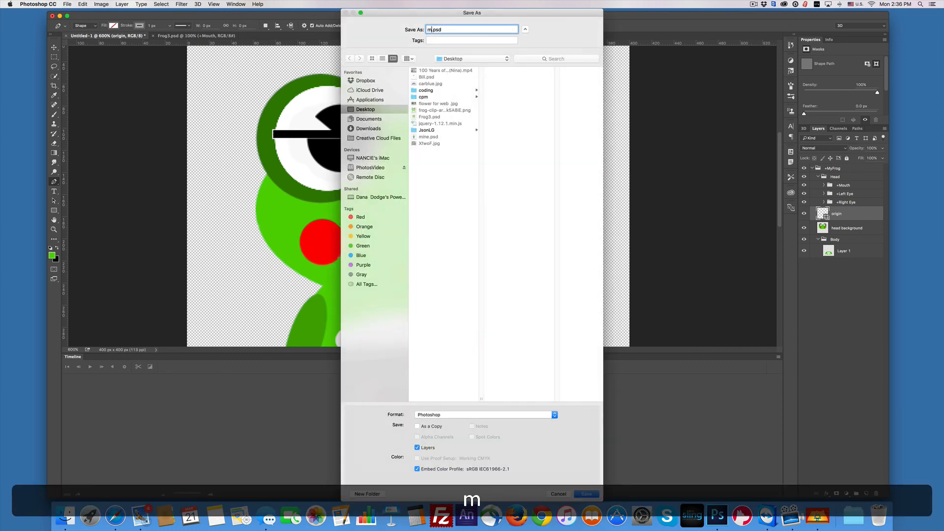
type("Frog")
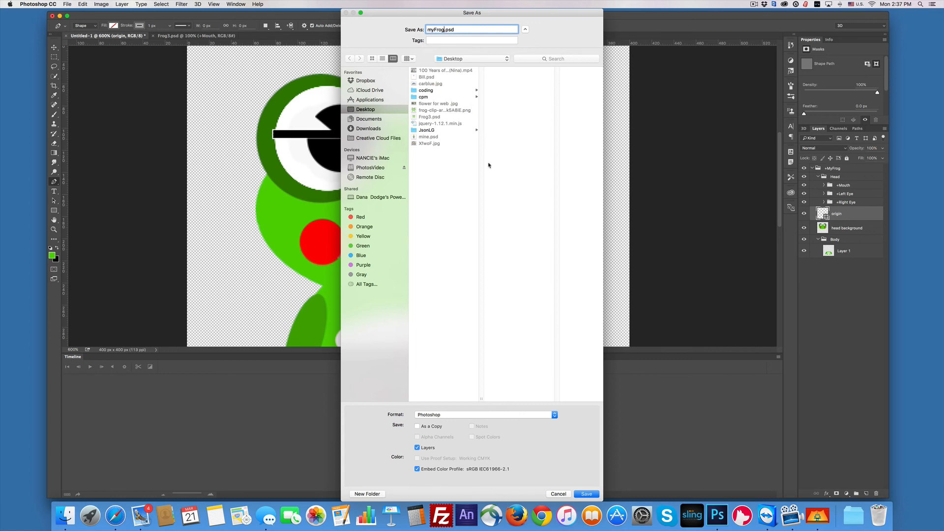
left_click(586, 496)
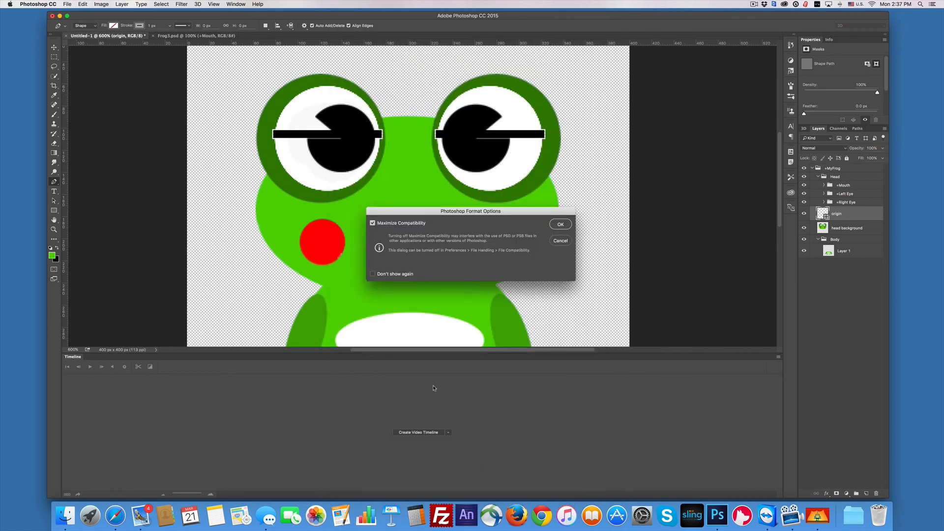
left_click(561, 224)
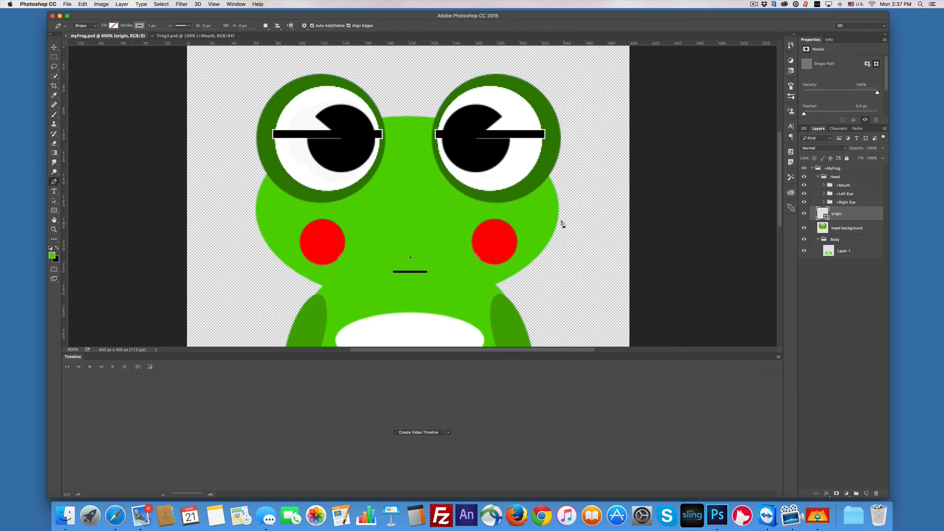
- Launch After Effects CC (2015) from Creative Cloud, dismiss its startup warning, and open Adobe Character Animator from it
left_click(785, 4)
scroll(814, 208, "down", 3)
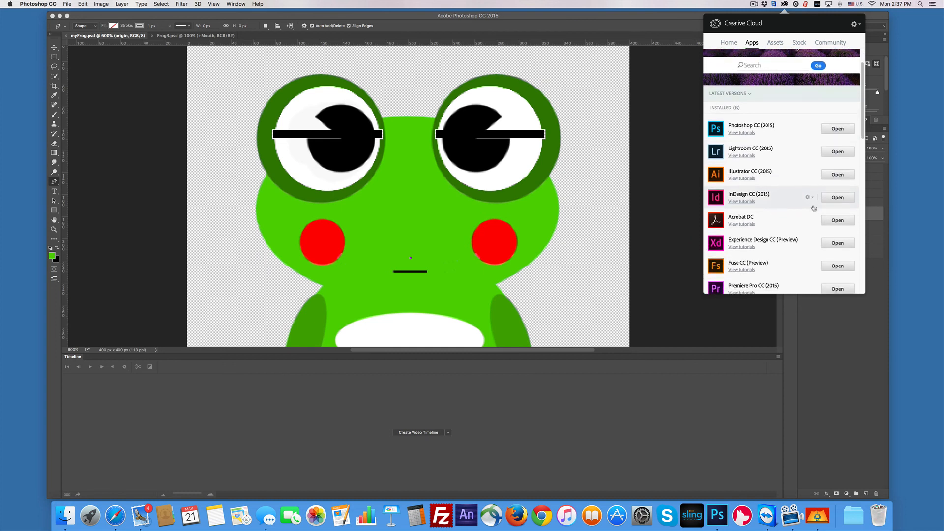
scroll(813, 208, "down", 3)
left_click(838, 243)
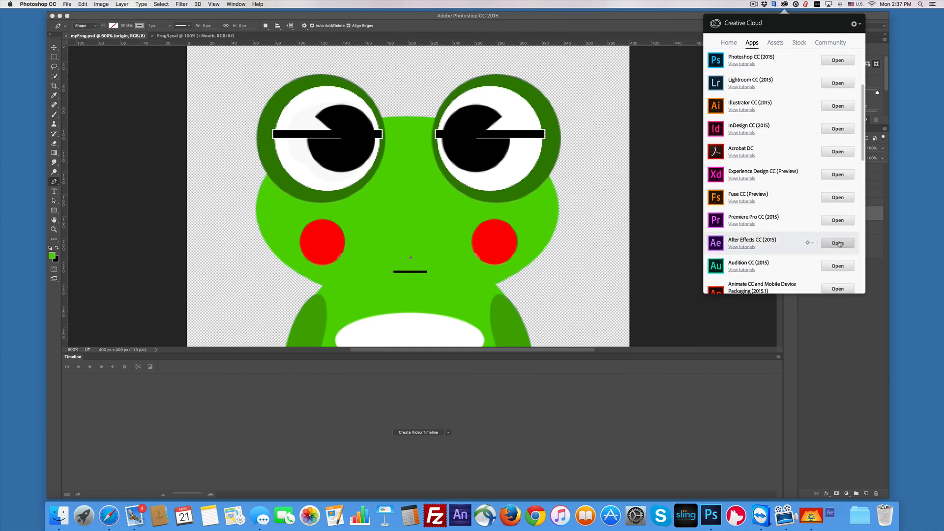
left_click(127, 245)
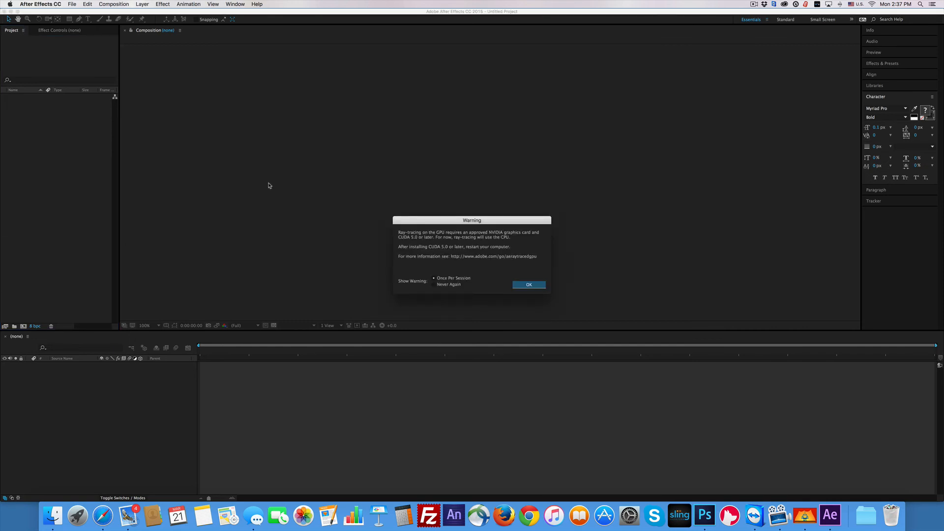
left_click(533, 288)
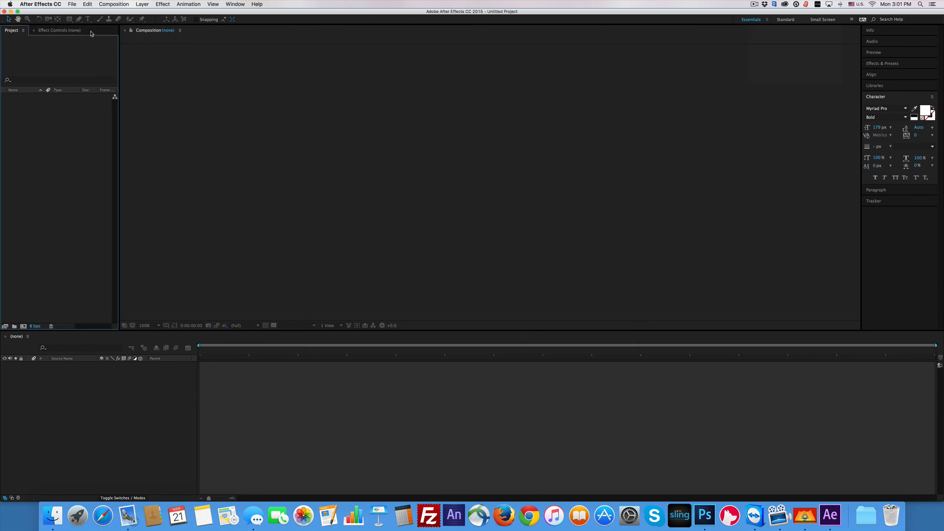
left_click(73, 5)
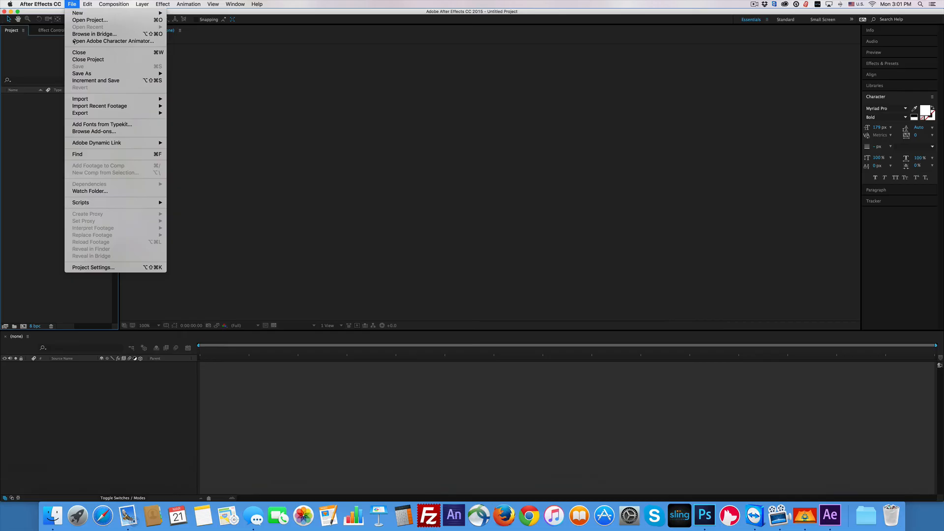
left_click(73, 41)
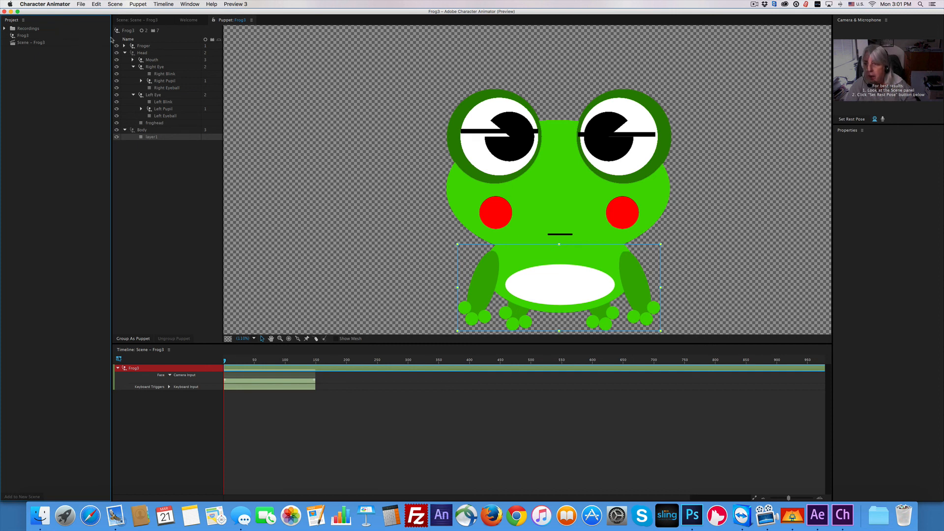
- Create a new Character Animator project named Myfrog in the puppet Project folder
left_click(81, 4)
left_click(83, 14)
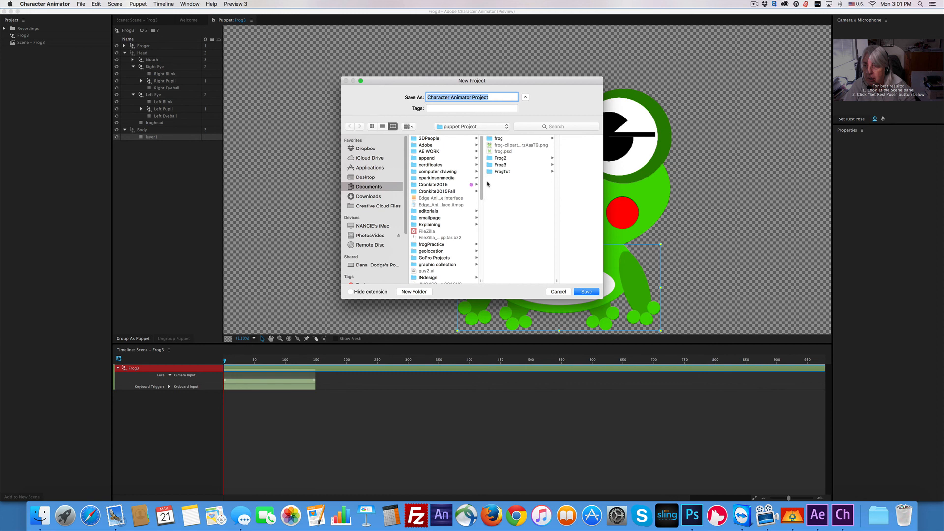
type("Myfro")
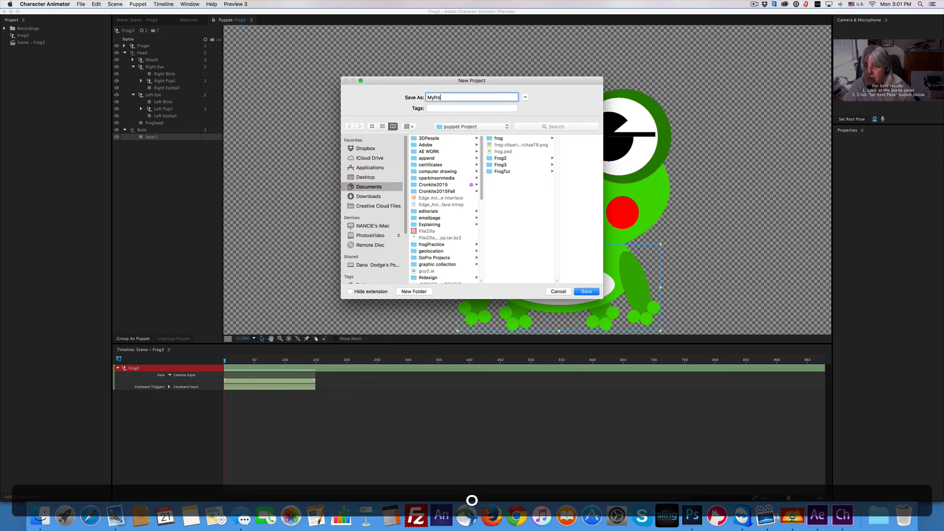
type("g")
key("Return")
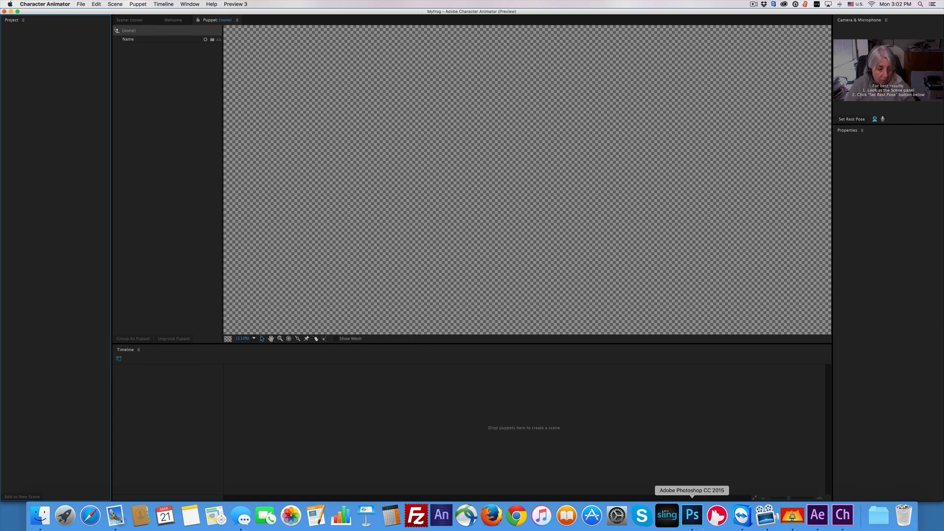
- Import myFrog.psd from the Desktop and add the puppet to a new scene
left_click(81, 4)
left_click(91, 68)
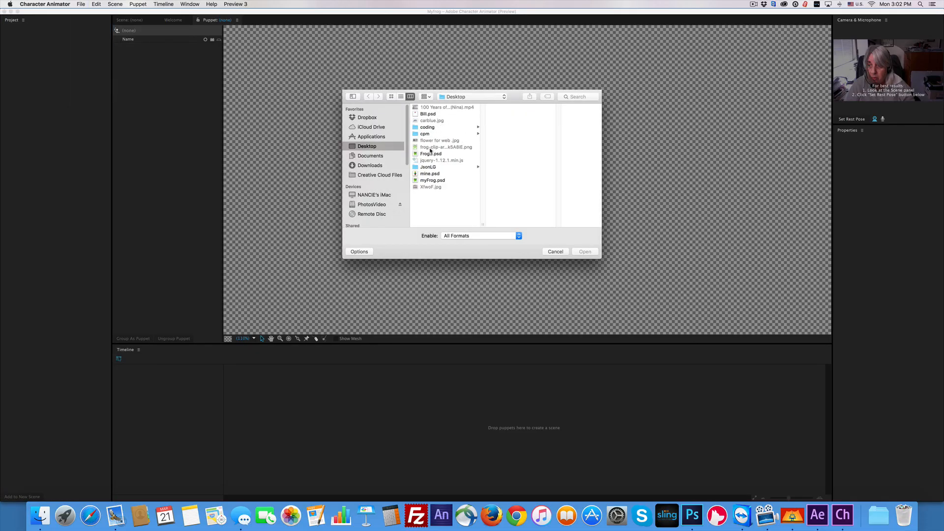
left_click(434, 181)
left_click(585, 252)
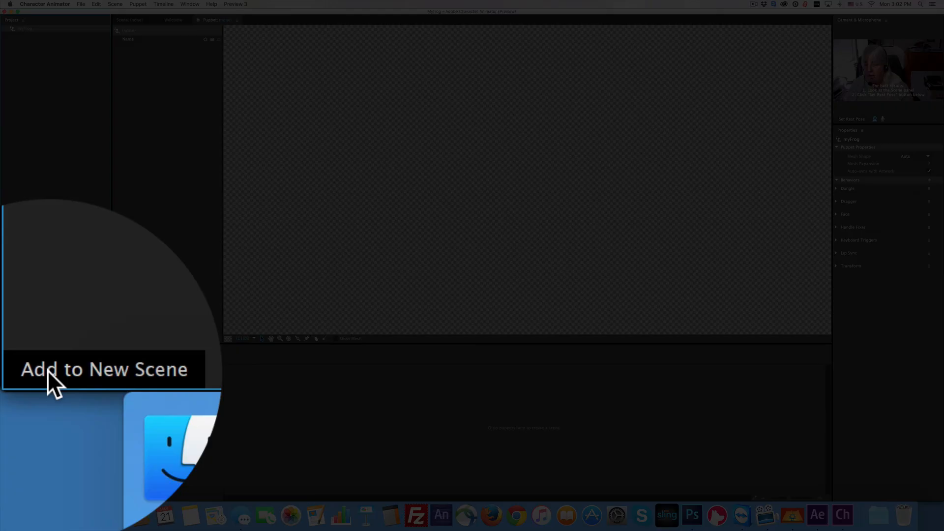
left_click(11, 498)
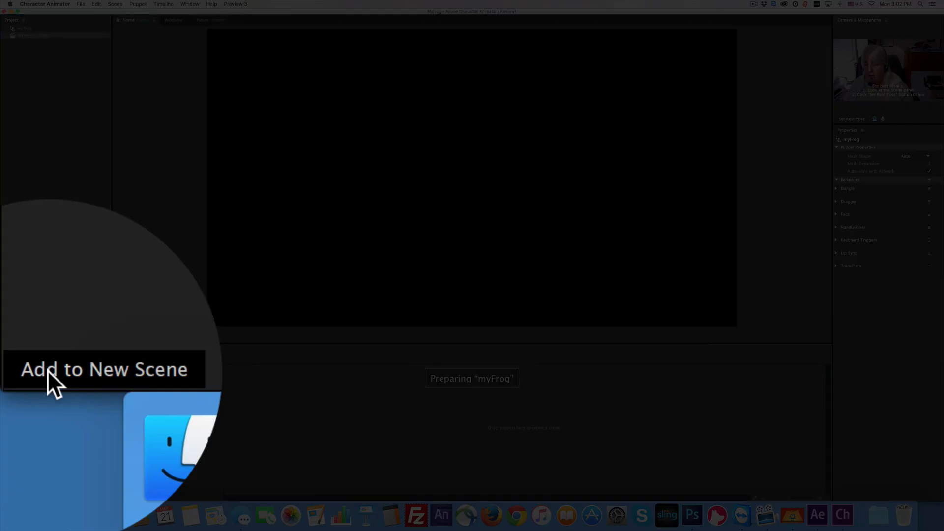
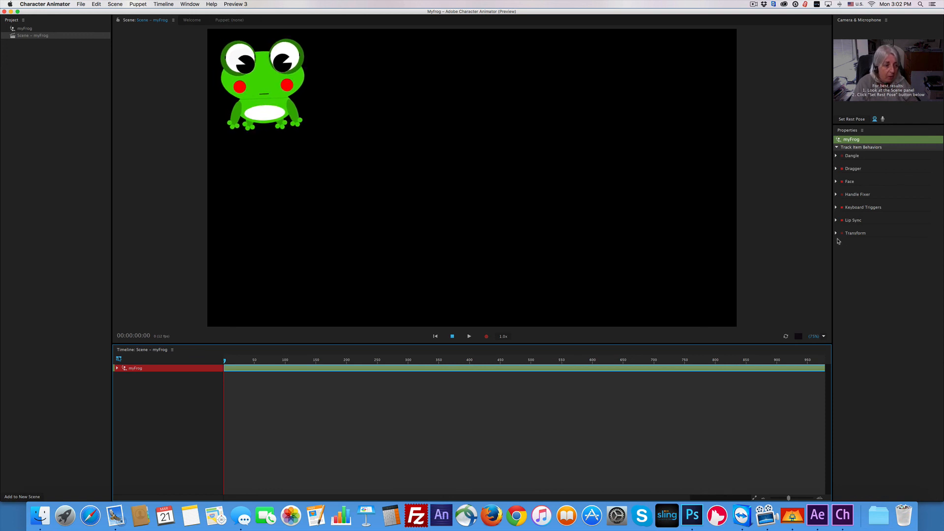
- Switch to Photoshop and hide the Head group, origin and Body group so only the selected head background layer shows
left_click(691, 521)
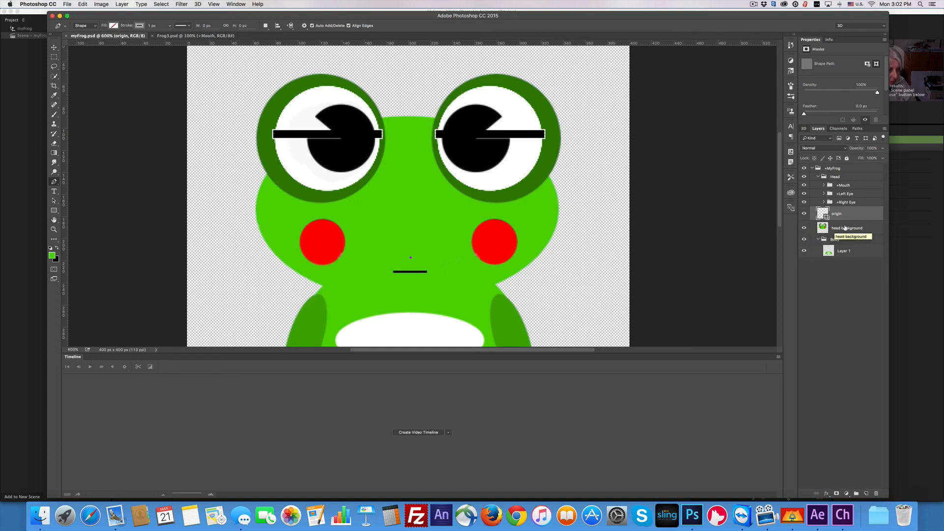
left_click_drag(804, 214, 804, 154)
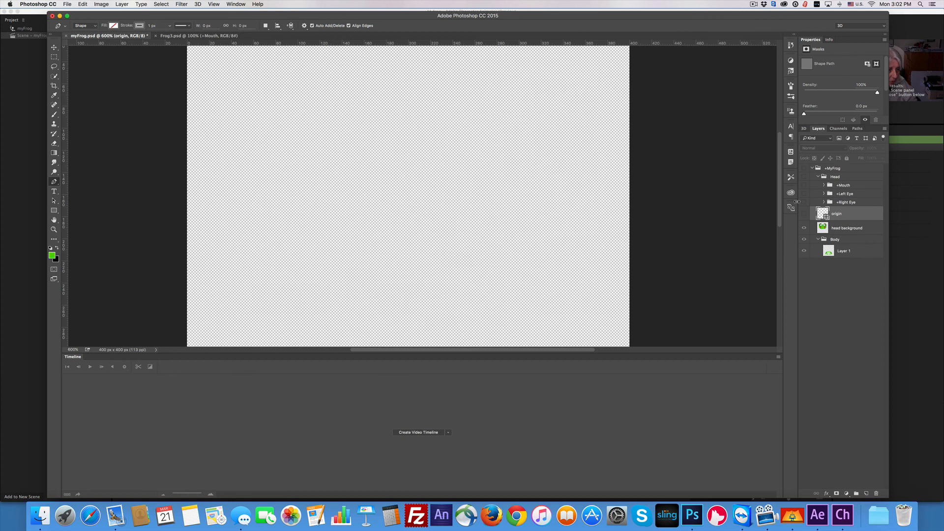
left_click(839, 229)
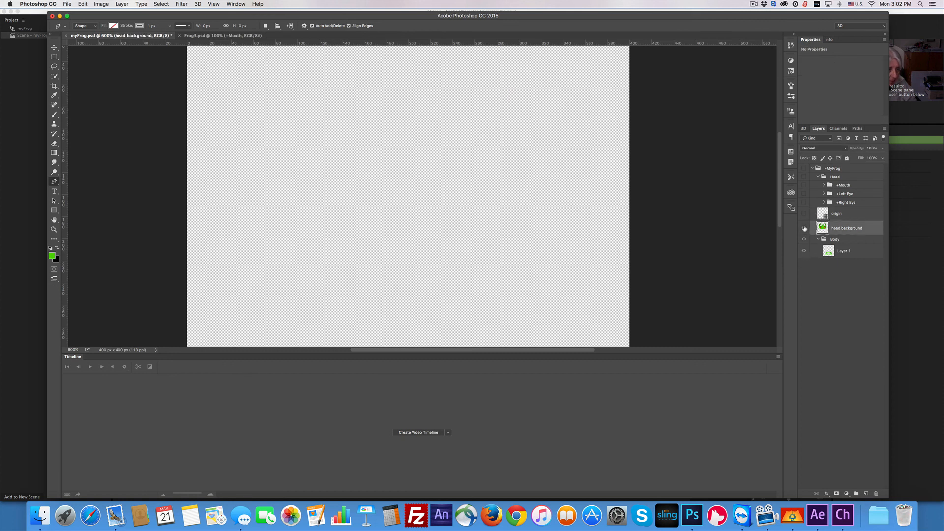
left_click(804, 228)
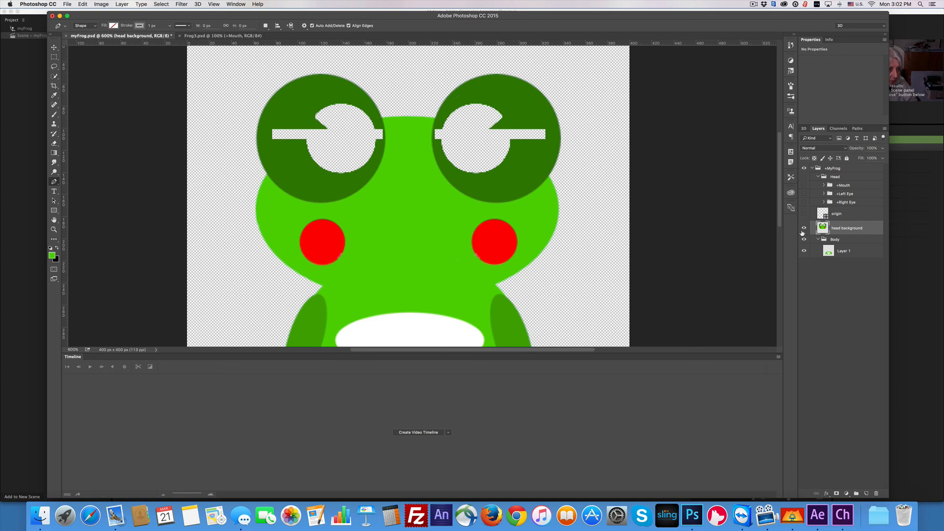
left_click_drag(804, 240, 803, 257)
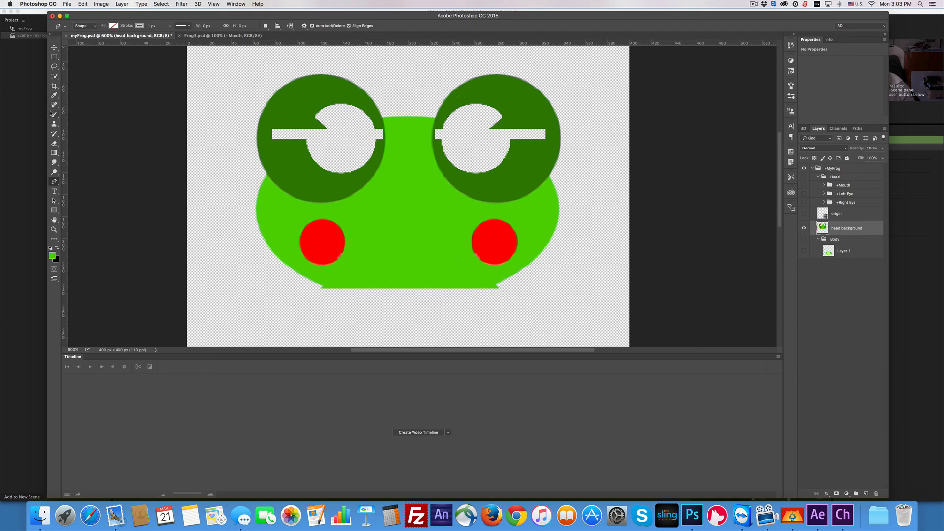
- Quick-select the light green head area and subtract marquee regions, leaving only a thin strip along the chin selected
left_click(54, 77)
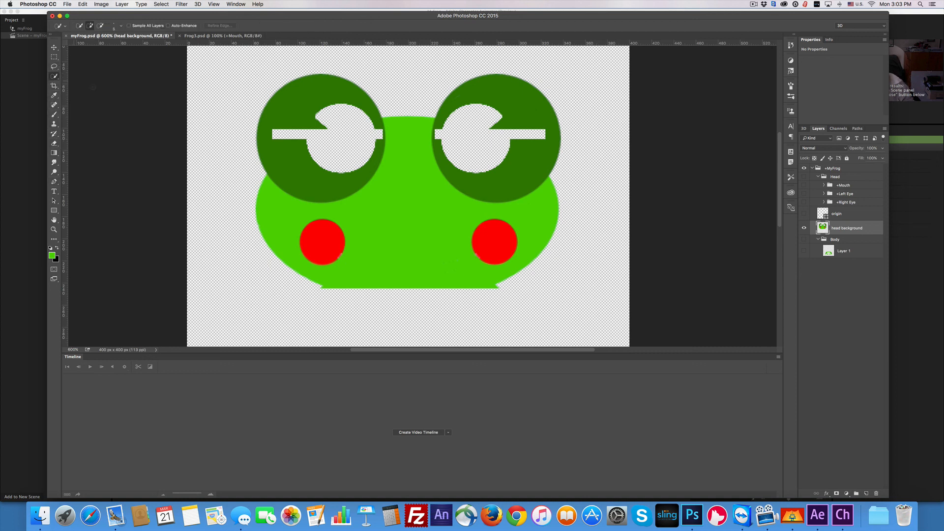
left_click(420, 236)
left_click(54, 57)
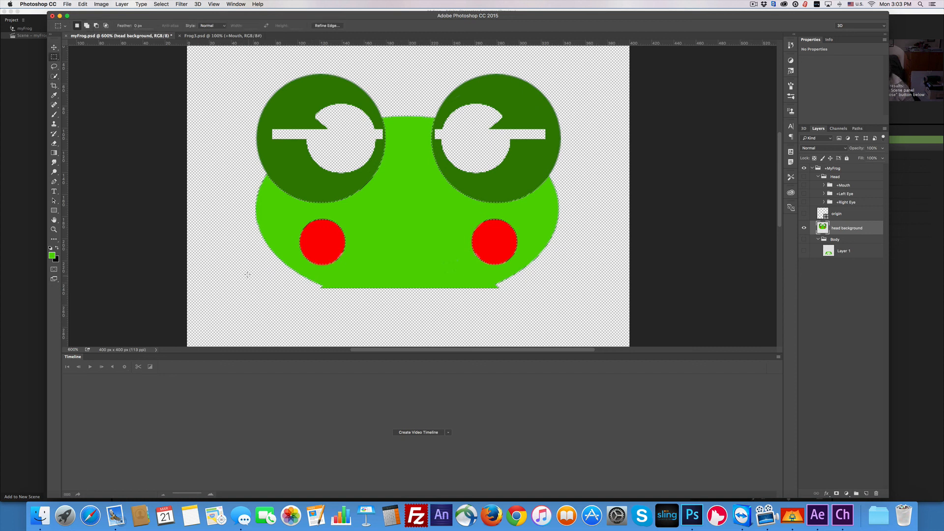
key("alt")
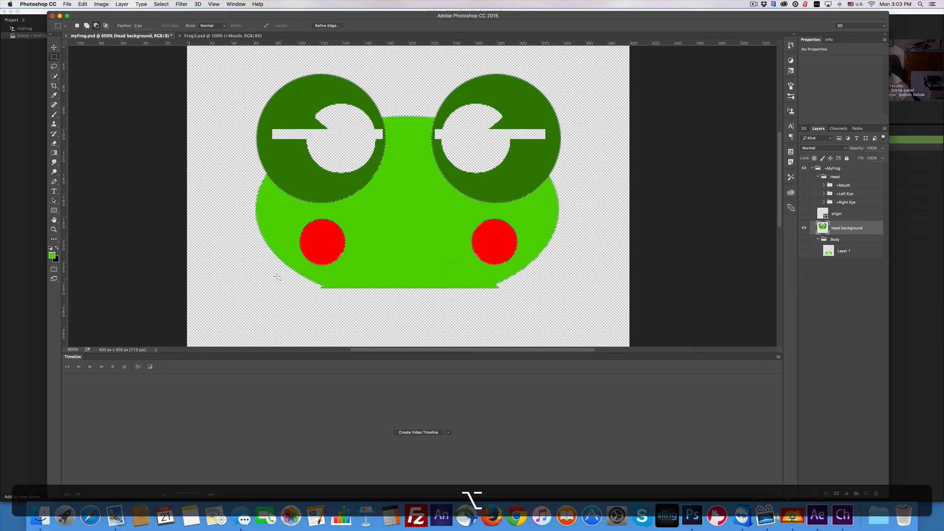
left_click_drag(270, 277, 543, 44)
left_click_drag(216, 91, 265, 298)
left_click_drag(230, 150, 272, 286)
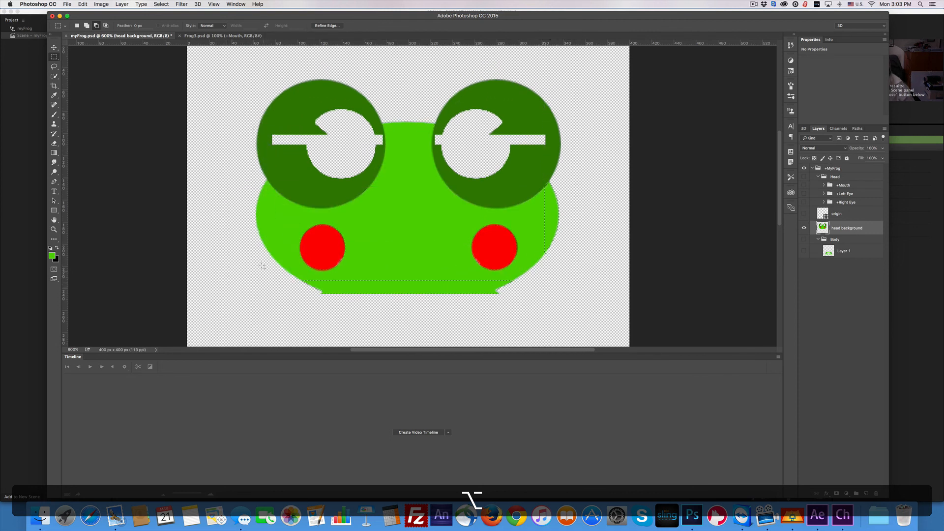
left_click_drag(505, 62, 573, 266)
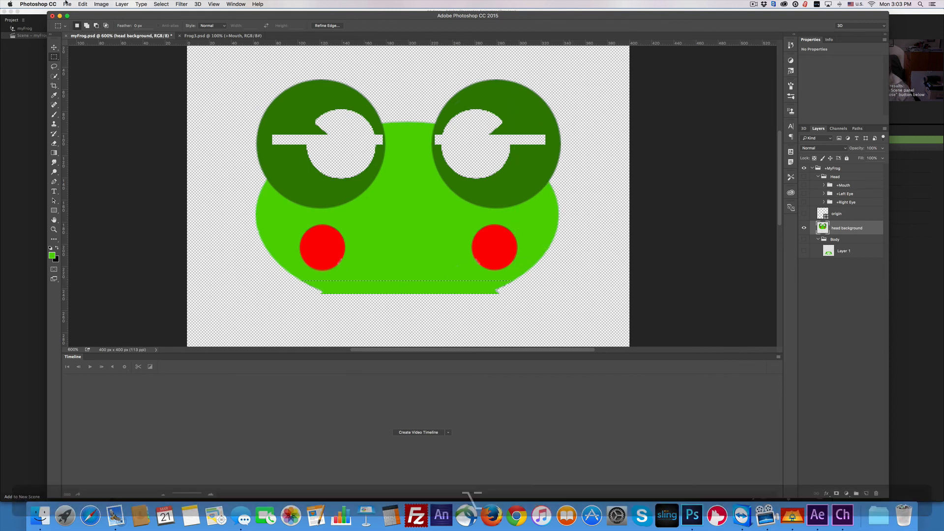
- Transform the chin selection, stretching its lower edge downward to about 125% height
left_click(170, 5)
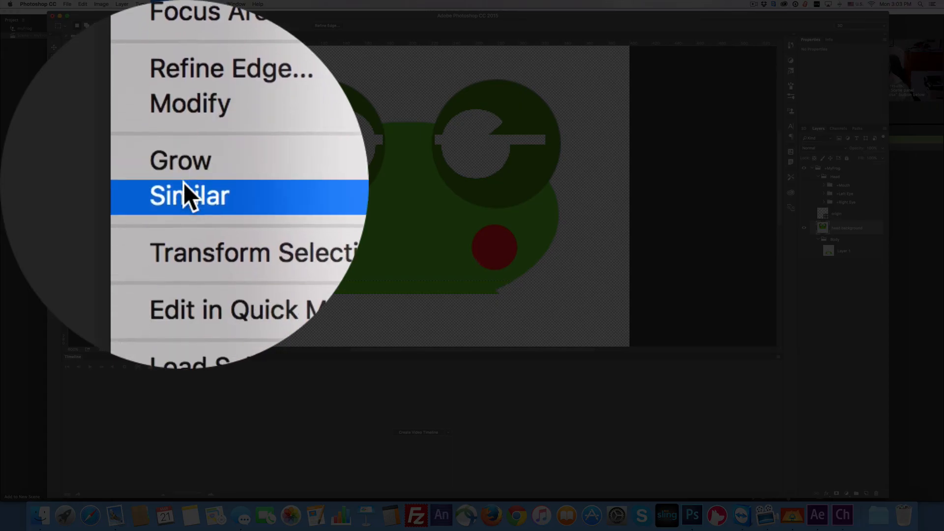
left_click(184, 184)
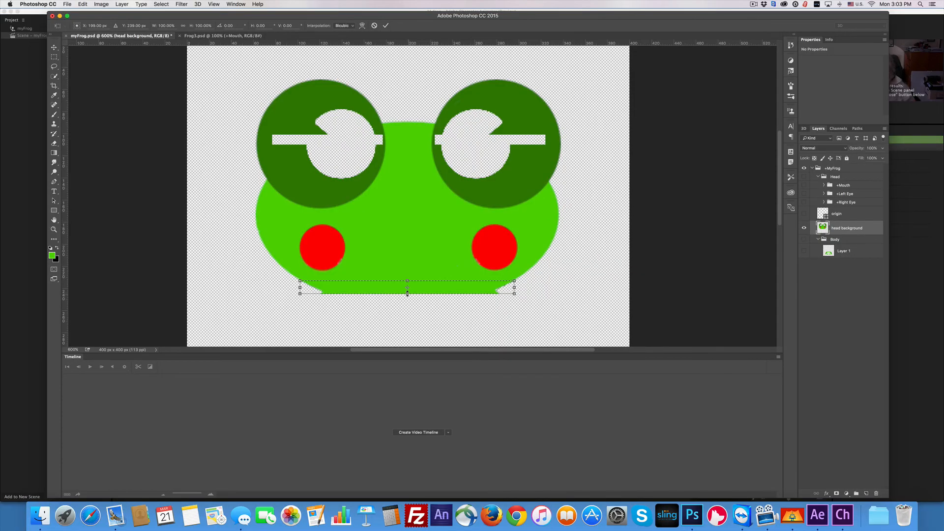
left_click_drag(407, 292, 428, 296)
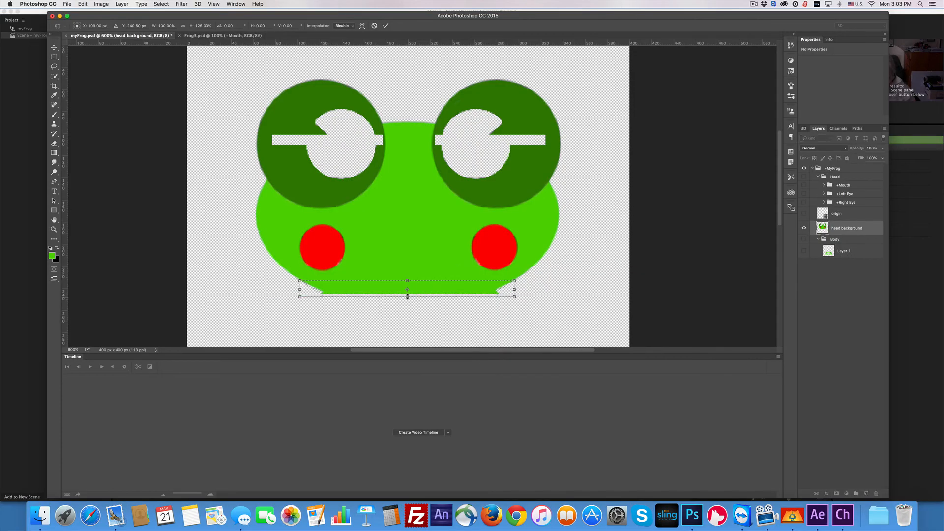
key("Return")
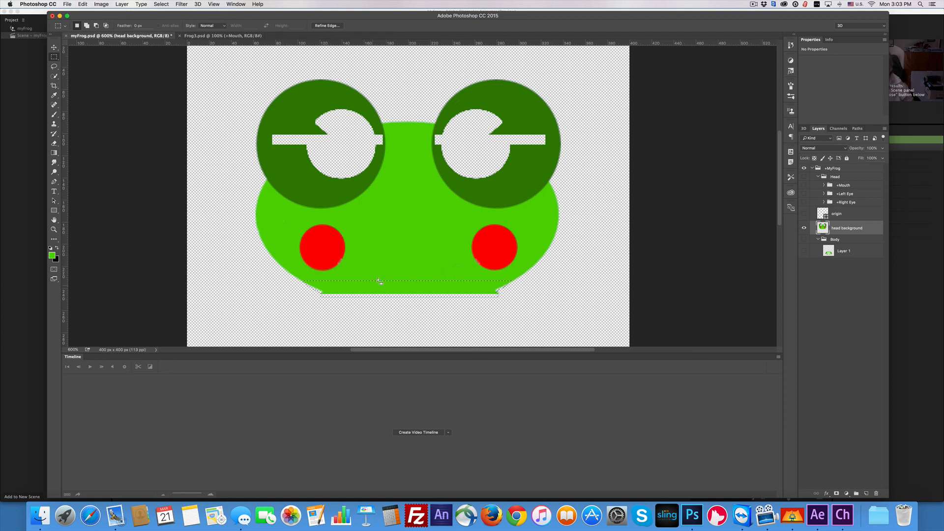
- Paint the extended chin strip light green with the Brush tool and deselect
left_click(54, 114)
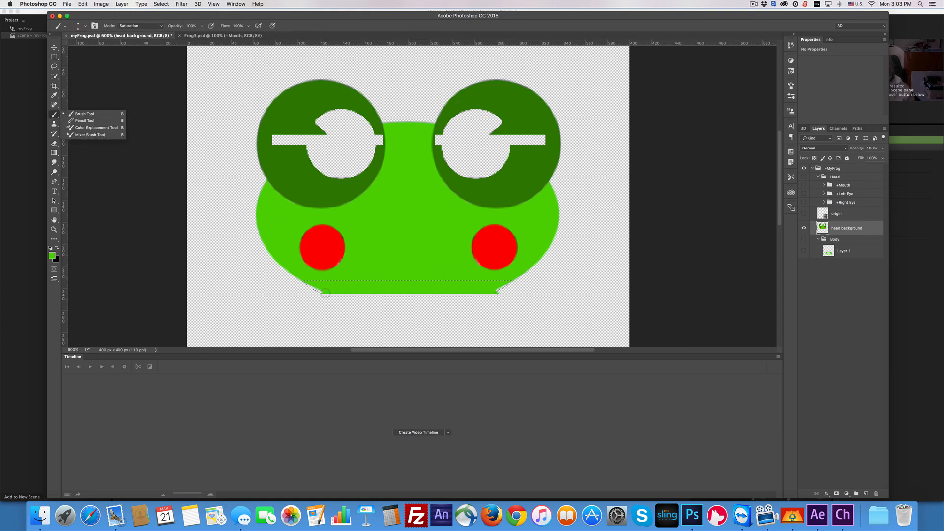
mouse_move(327, 292)
left_mouse_down()
mouse_move(492, 295)
mouse_move(329, 296)
left_mouse_up()
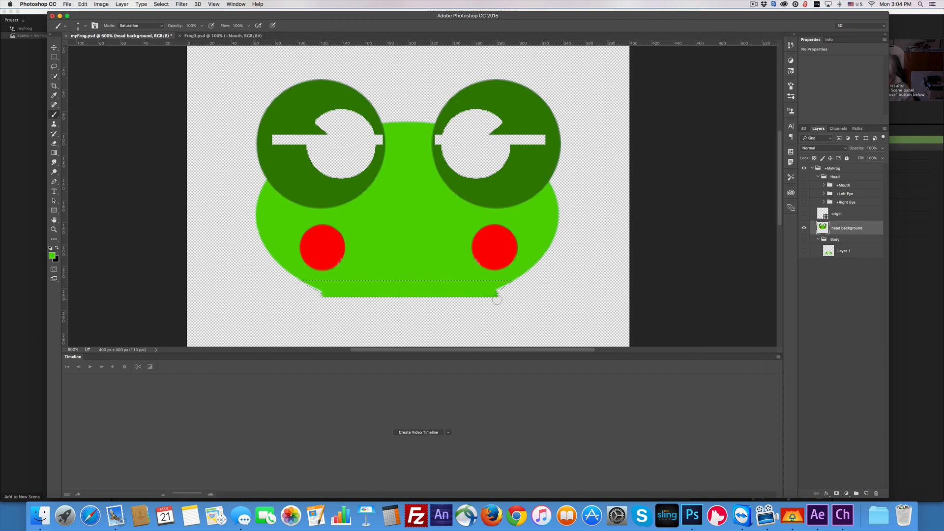
key("super+d")
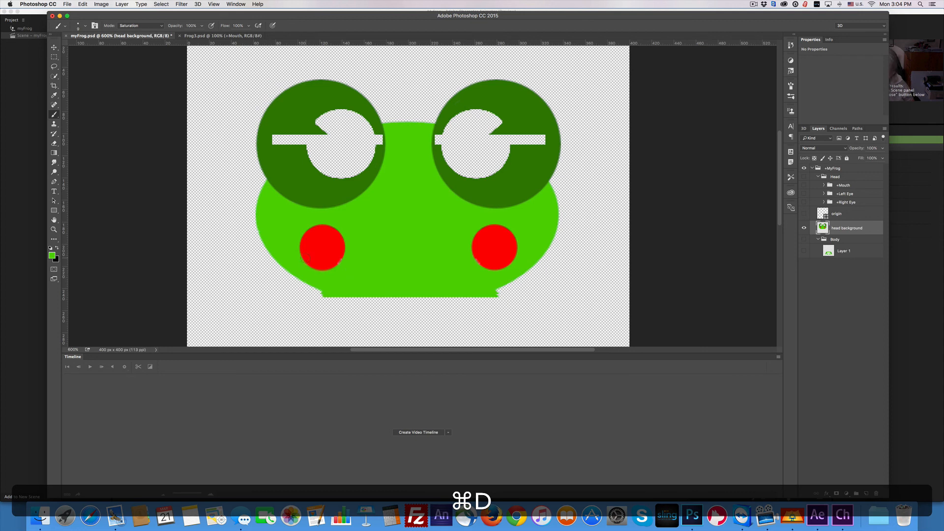
- Make all of the frog's head, origin and Body layers visible again and save myFrog.psd
key("super+s")
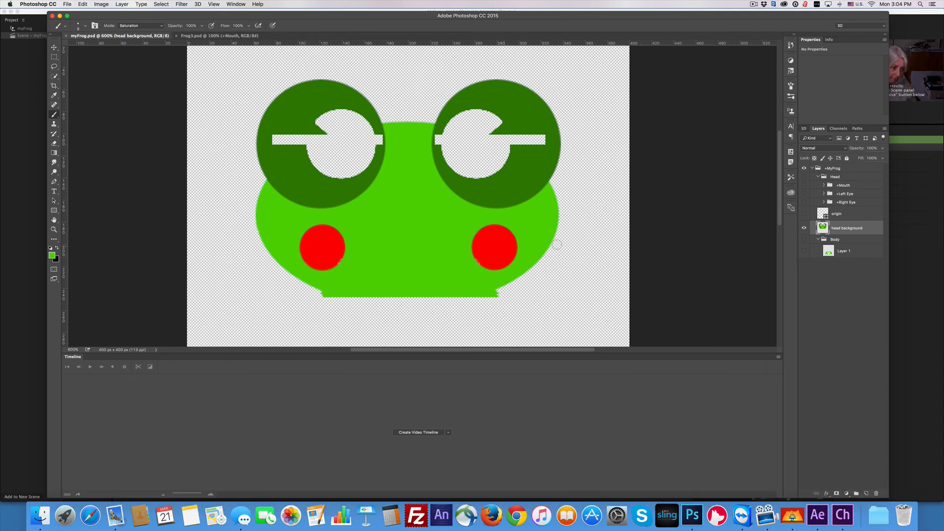
left_click_drag(800, 175, 799, 270)
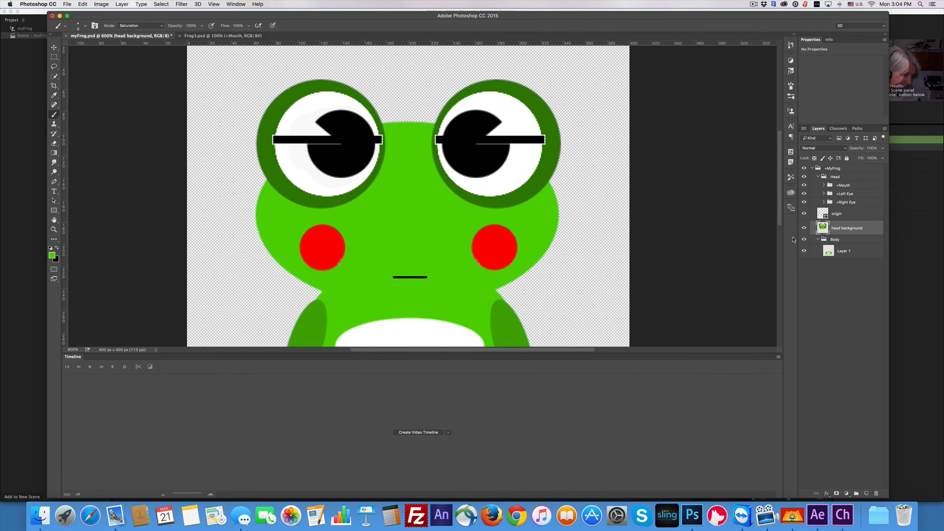
key("super+s")
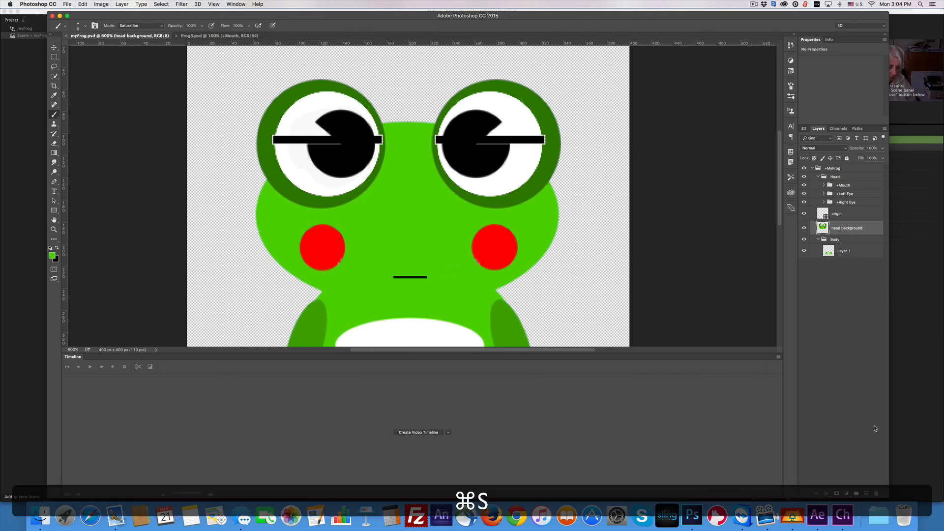
- Switch to Character Animator, expand the frog's Transform behavior and change its Position Y to 54
left_click(843, 515)
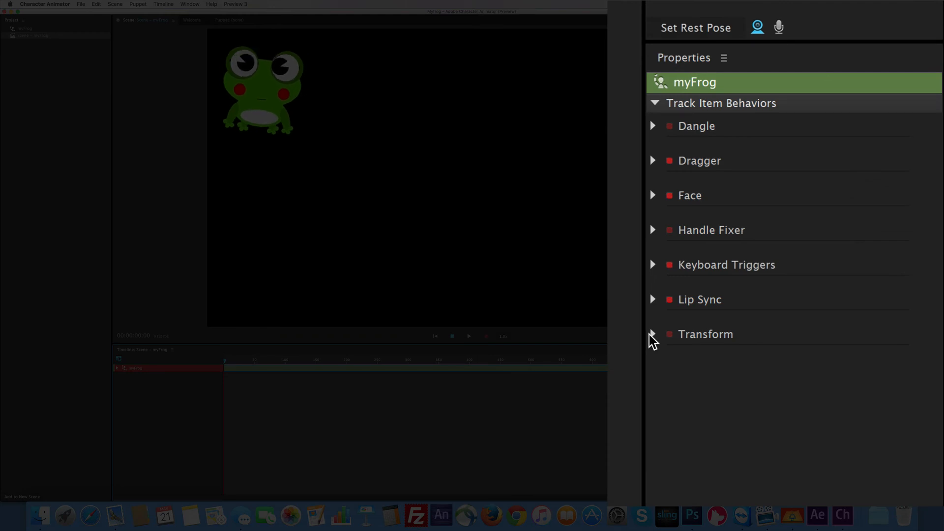
left_click(652, 335)
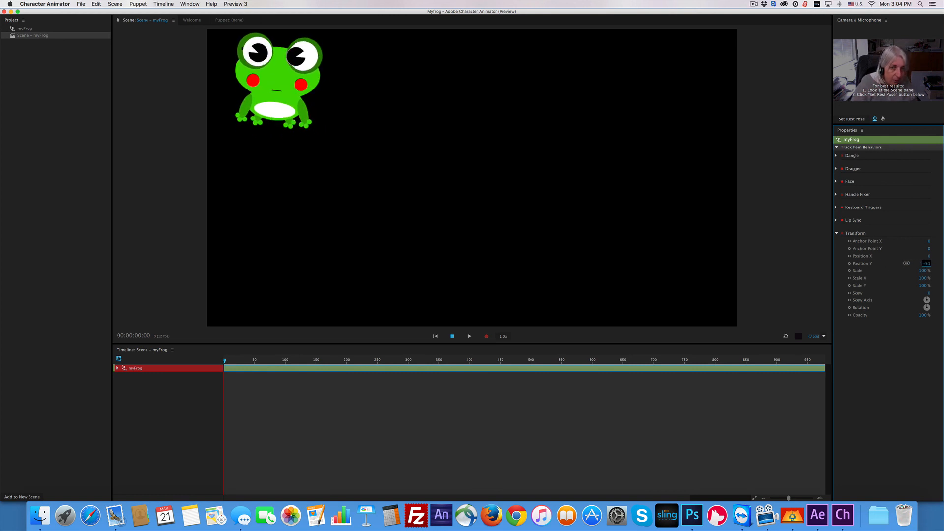
left_click_drag(909, 264, 942, 264)
left_click_drag(942, 259, 943, 259)
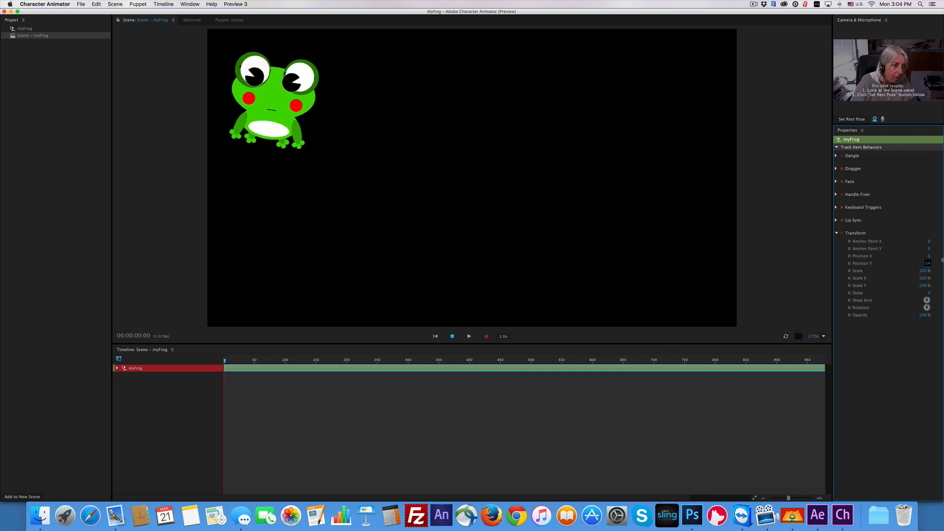
- Try Position Y values of 1200 and 200 for the frog
left_click(929, 264)
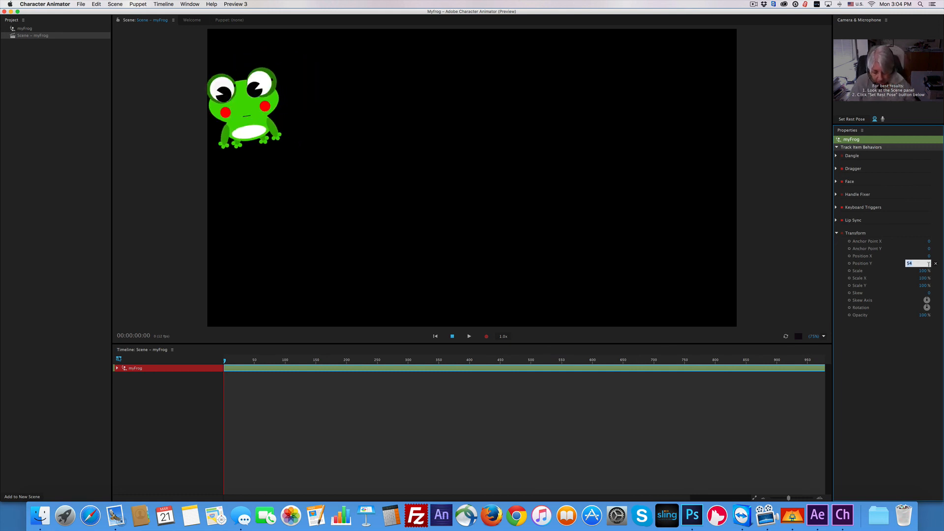
type("1200")
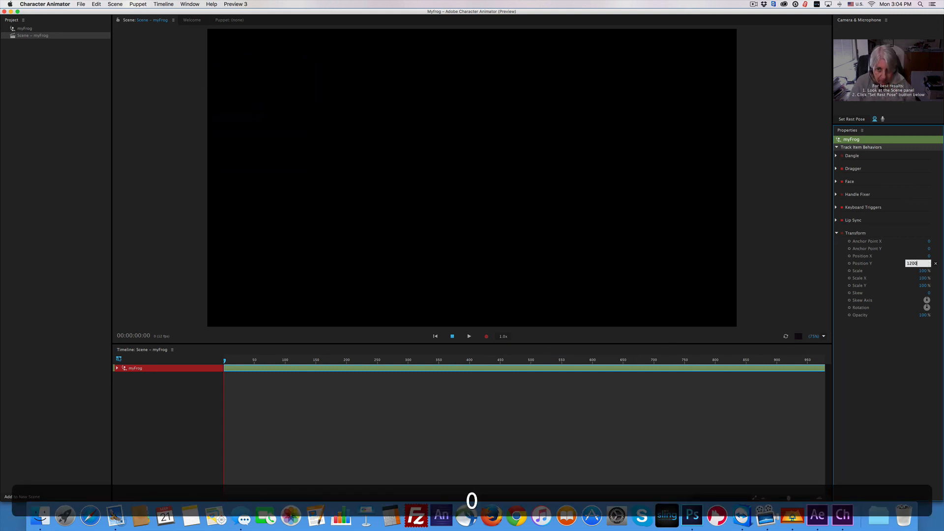
key("BackSpace")
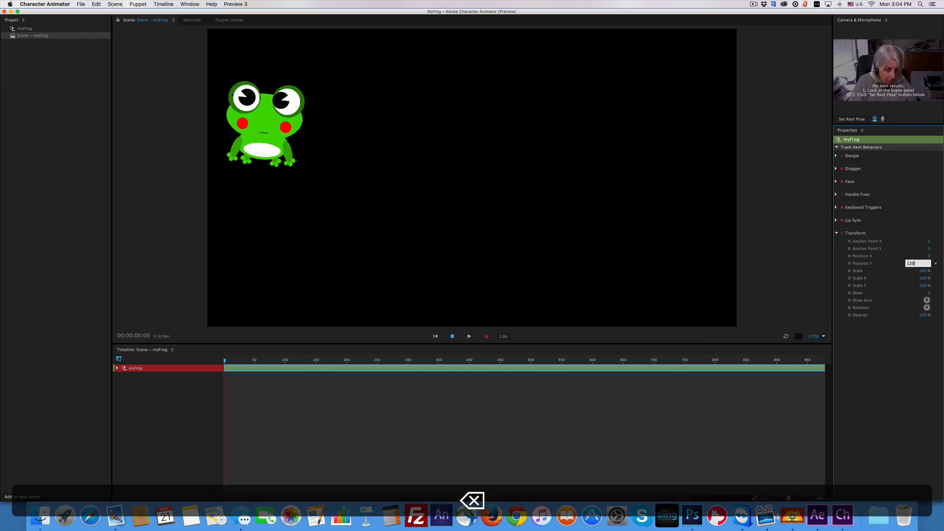
key("BackSpace")
key("BackSpace")
key("BackSpace")
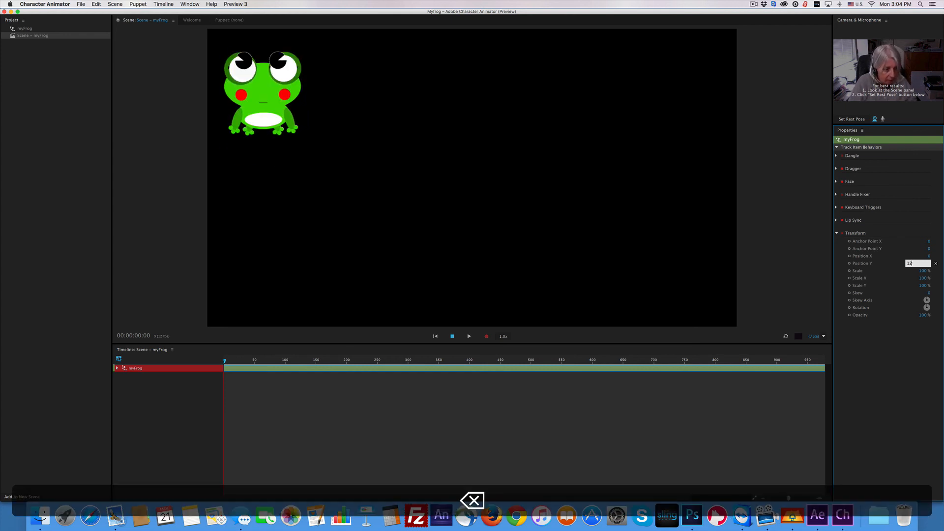
type("200")
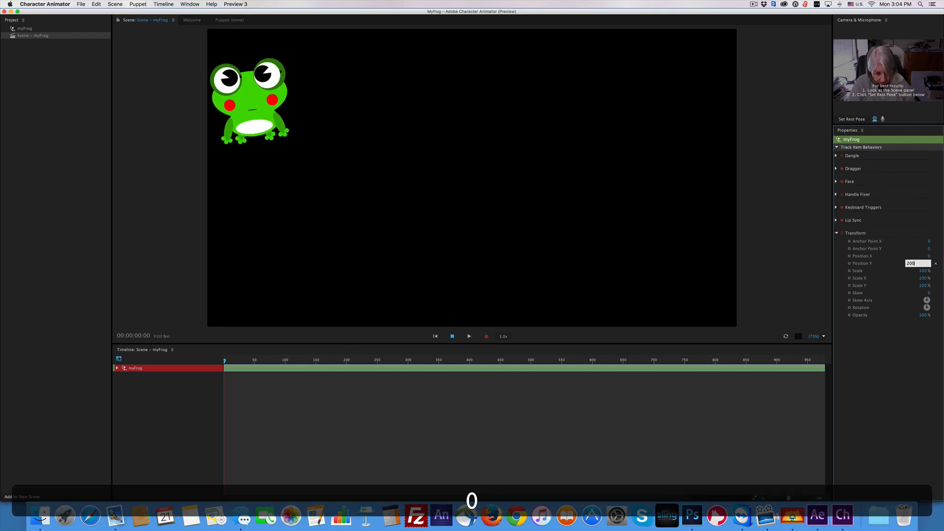
left_click(907, 270)
- Move the frog in the scene to Position Y 317 and Position X 250
mouse_move(926, 264)
left_mouse_down()
mouse_move(913, 263)
mouse_move(942, 263)
left_mouse_up()
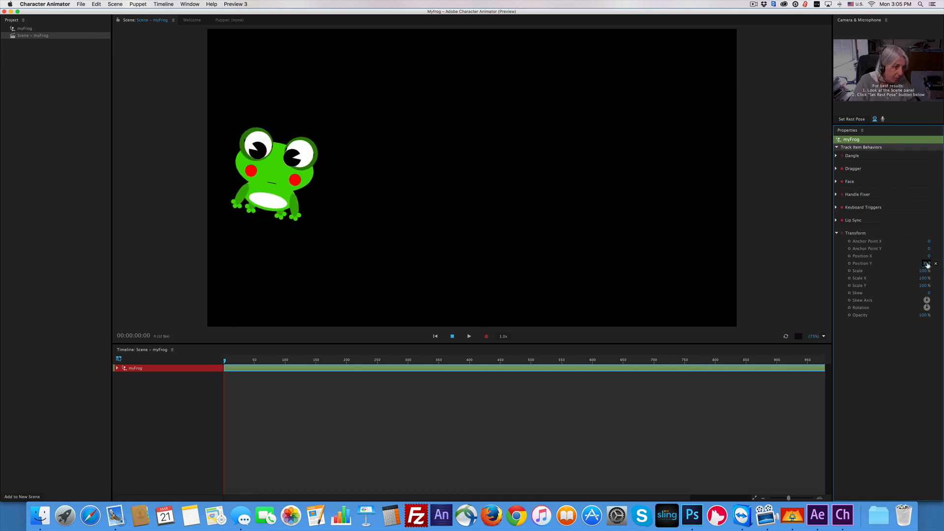
mouse_move(928, 255)
left_mouse_down()
mouse_move(898, 256)
mouse_move(942, 260)
left_mouse_up()
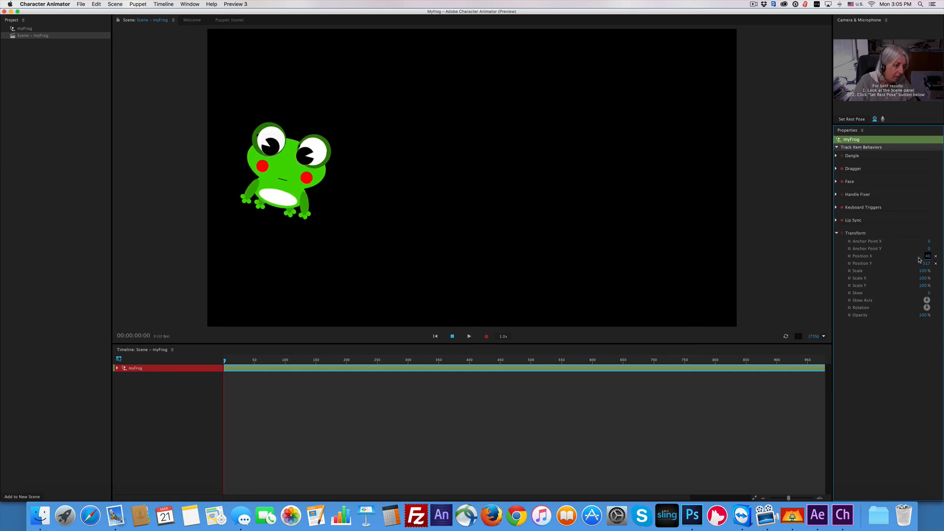
left_click(928, 256)
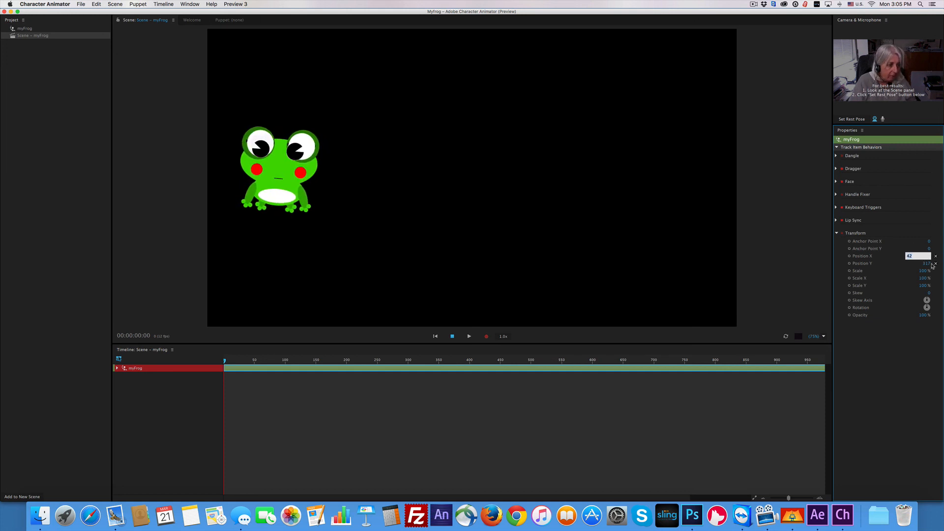
type("250")
key("Return")
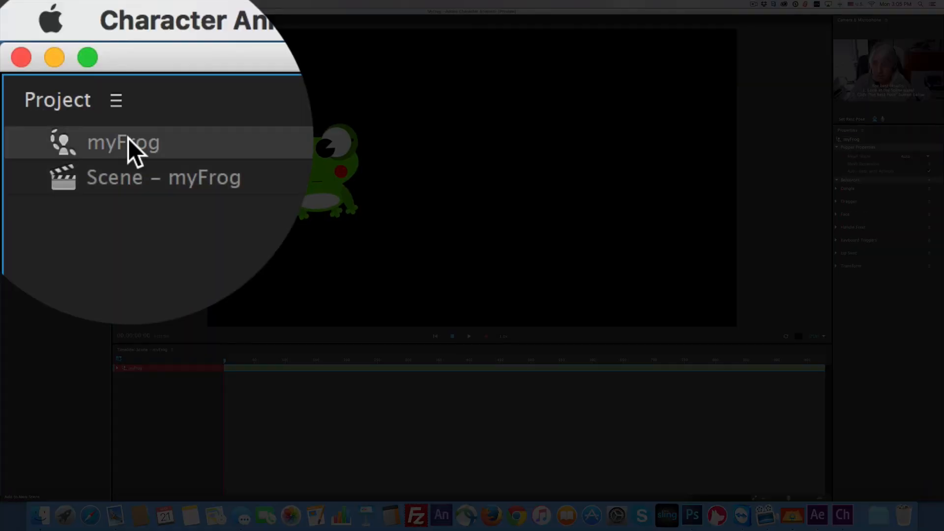
- Open the myFrog puppet and, with its top-level MyFrog group selected, pin the frog's two inner feet
double_click(26, 28)
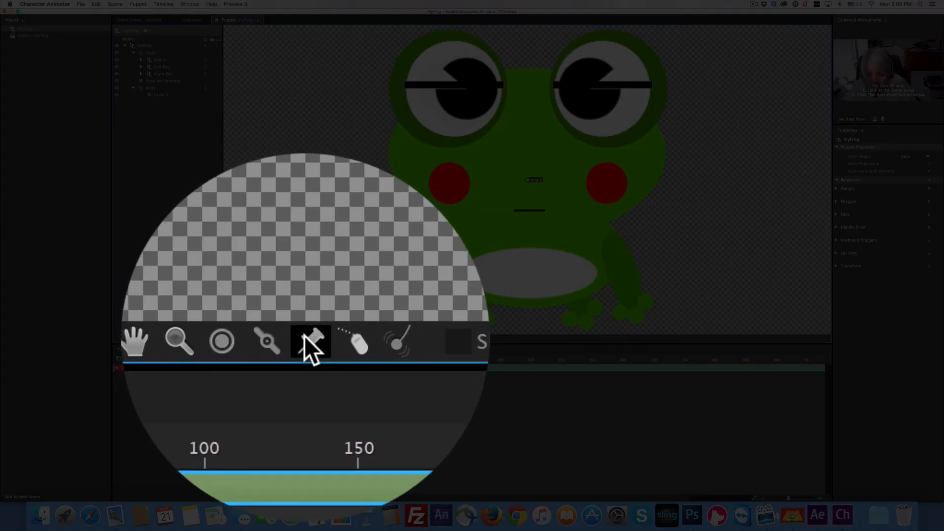
left_click(307, 338)
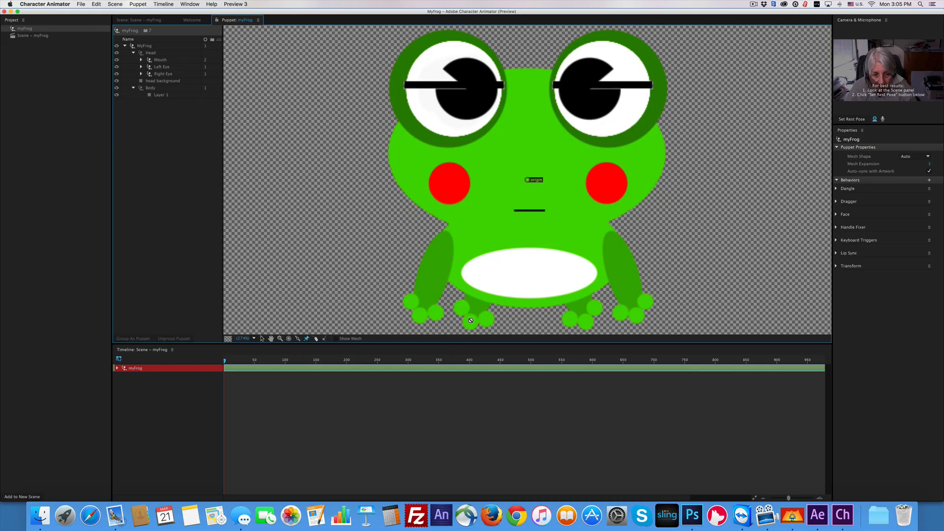
left_click(145, 46)
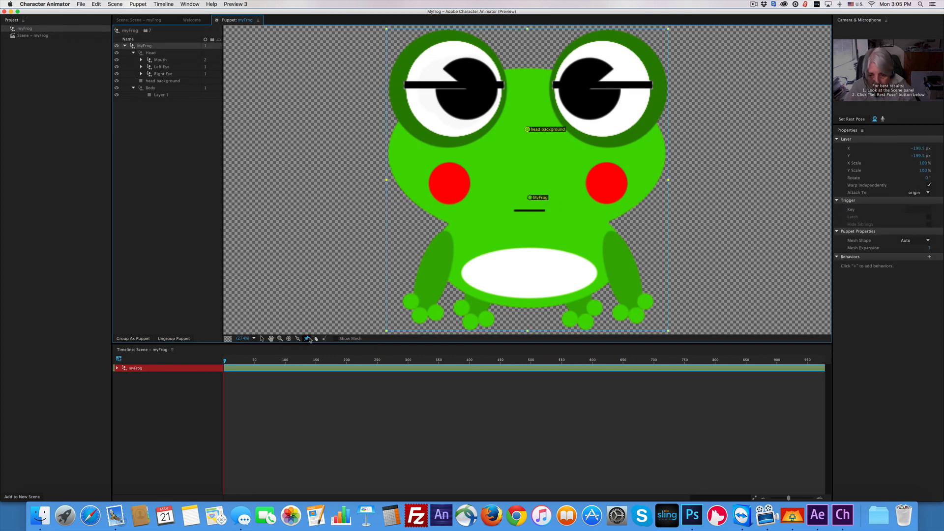
left_click(472, 321)
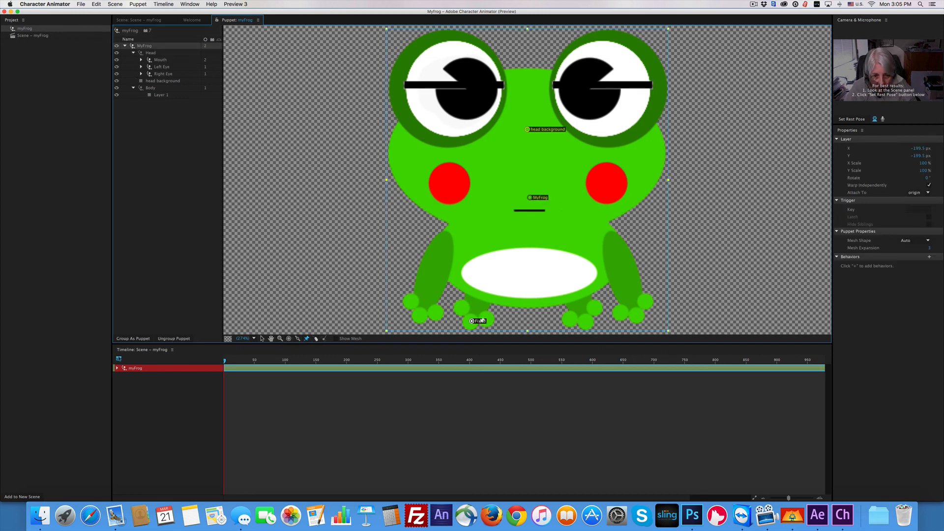
left_click(585, 323)
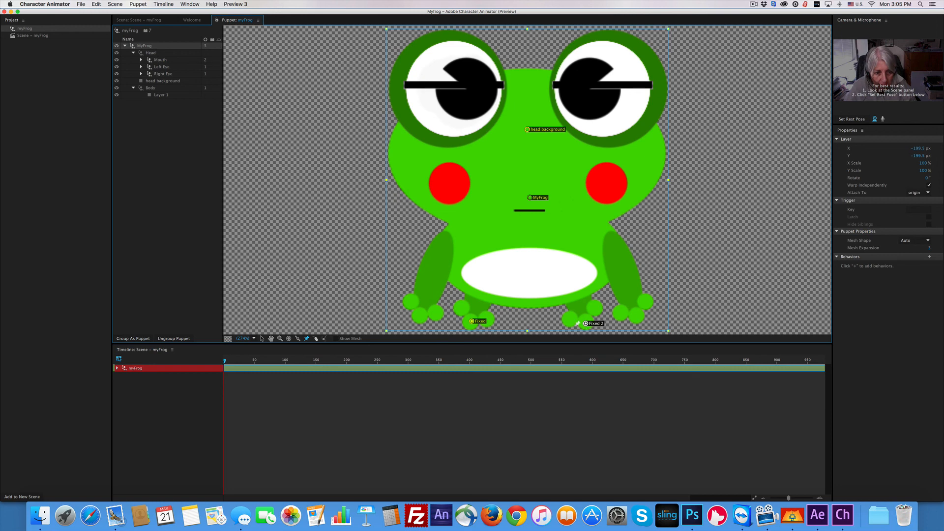
- Return to the myFrog scene and set the Face behavior's Eyelid Strength to 45% and Eye Gaze Strength to 79%
double_click(28, 36)
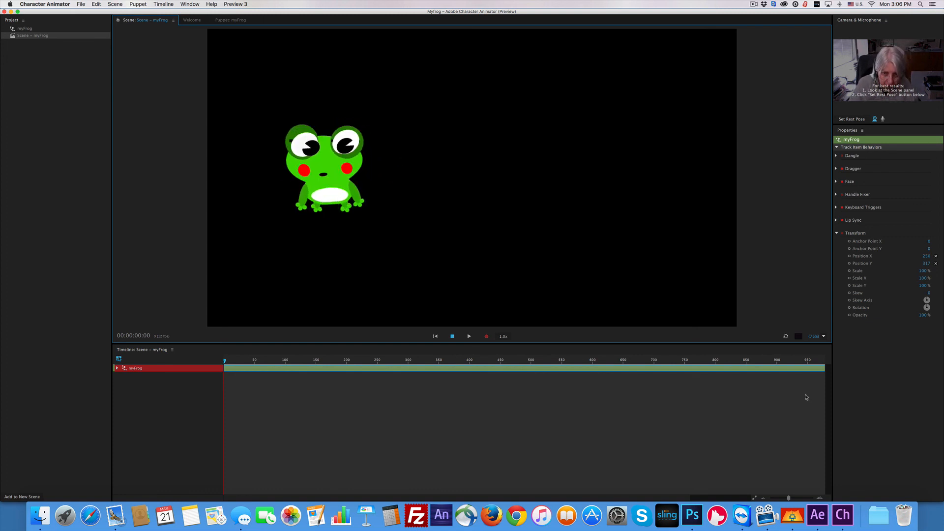
left_click(841, 235)
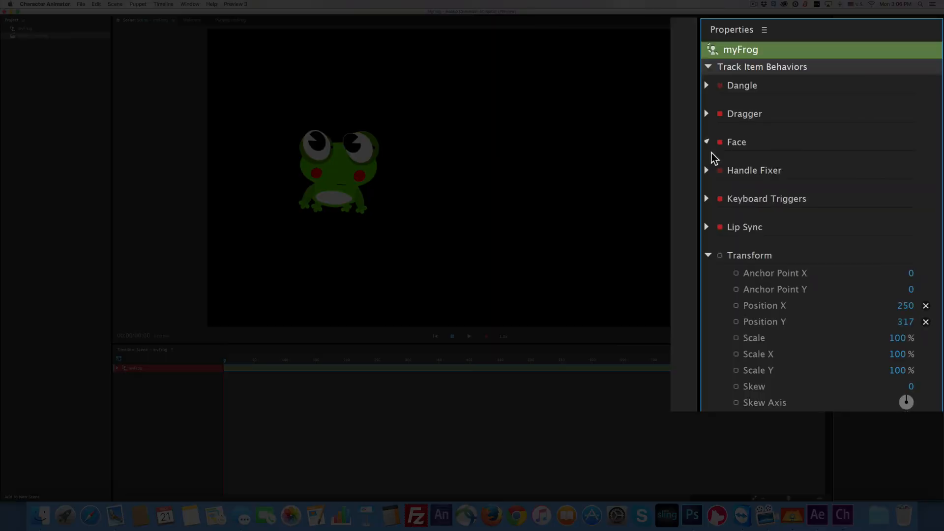
left_click(836, 182)
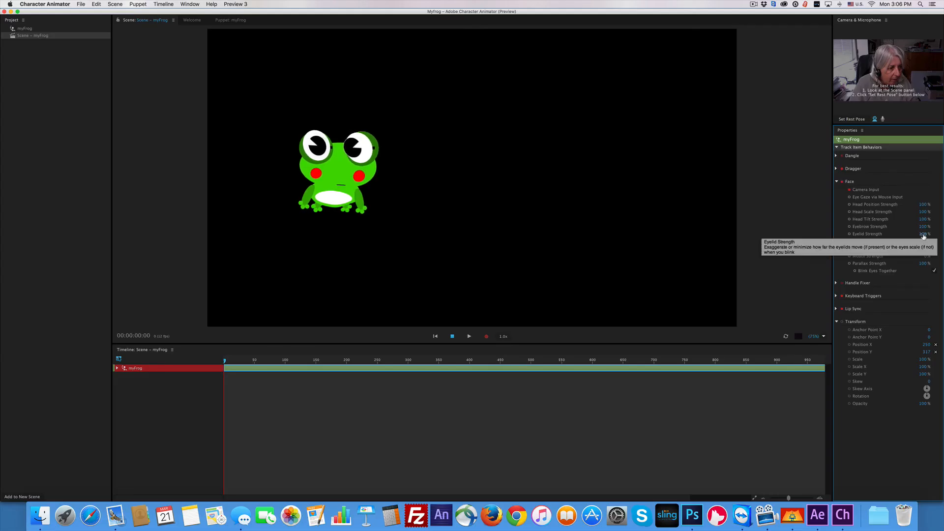
left_click_drag(919, 237, 895, 234)
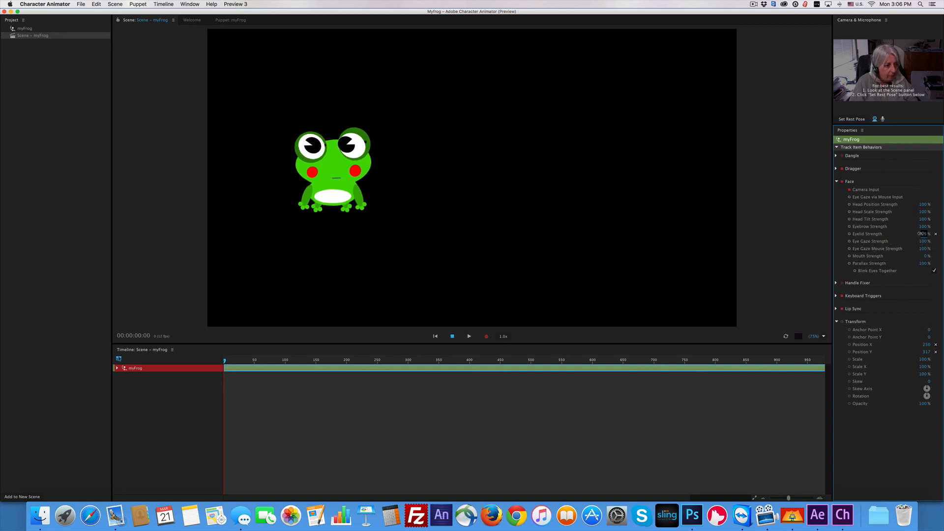
left_click_drag(914, 233, 917, 233)
left_click_drag(924, 241, 915, 239)
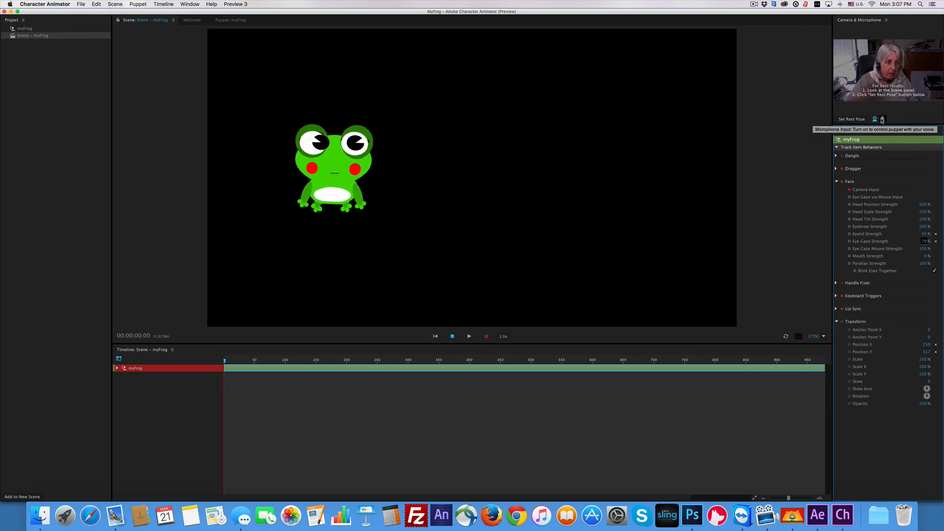
- Test the puppet with microphone input on and camera input off, and restore both inputs
left_click(882, 119)
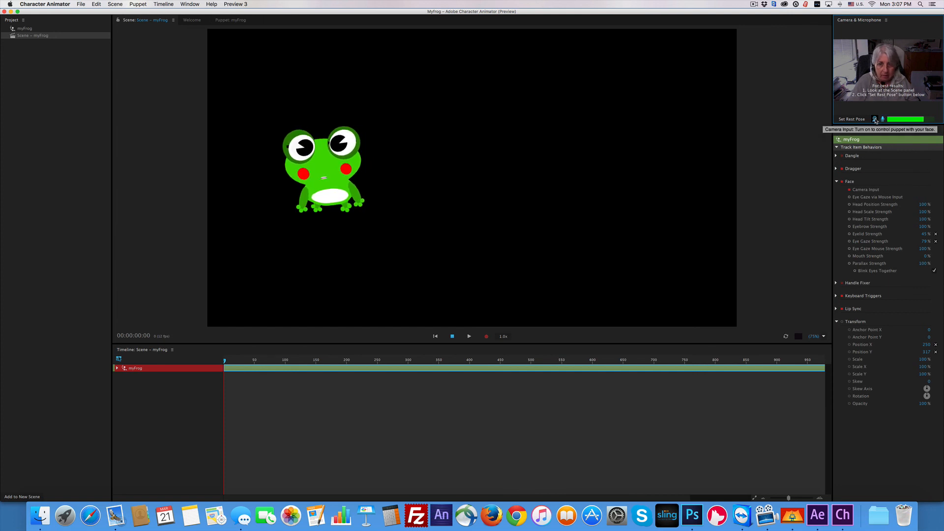
left_click(875, 119)
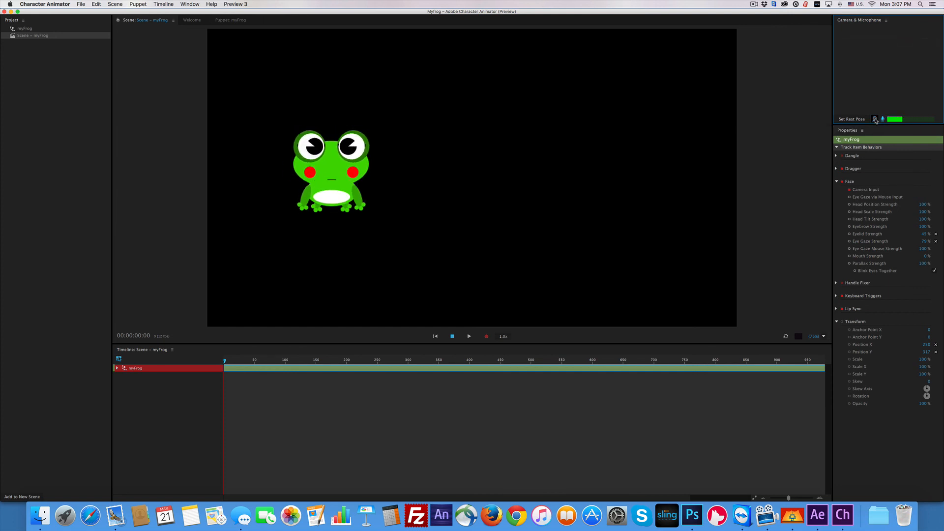
left_click(882, 120)
left_click(876, 119)
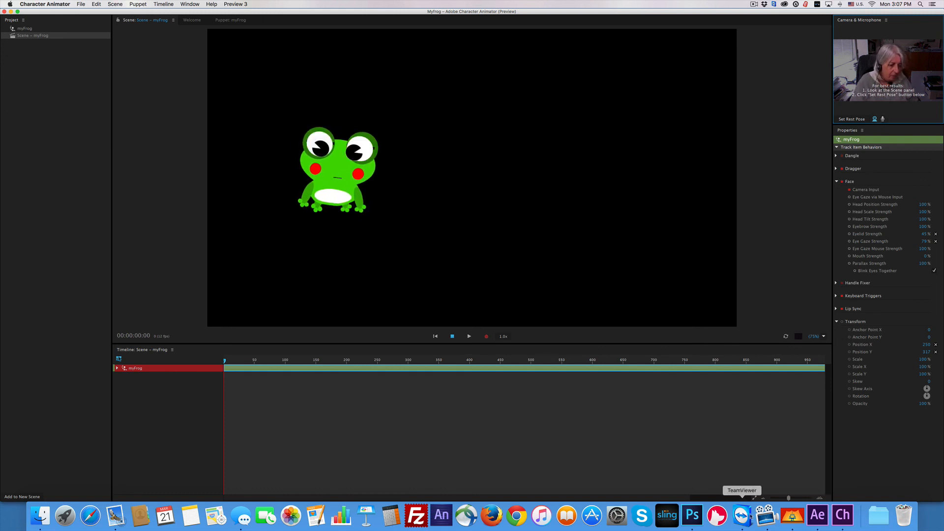
- Switch to Photoshop, hide the artwork of both eyes and select the head background layer
left_click(692, 516)
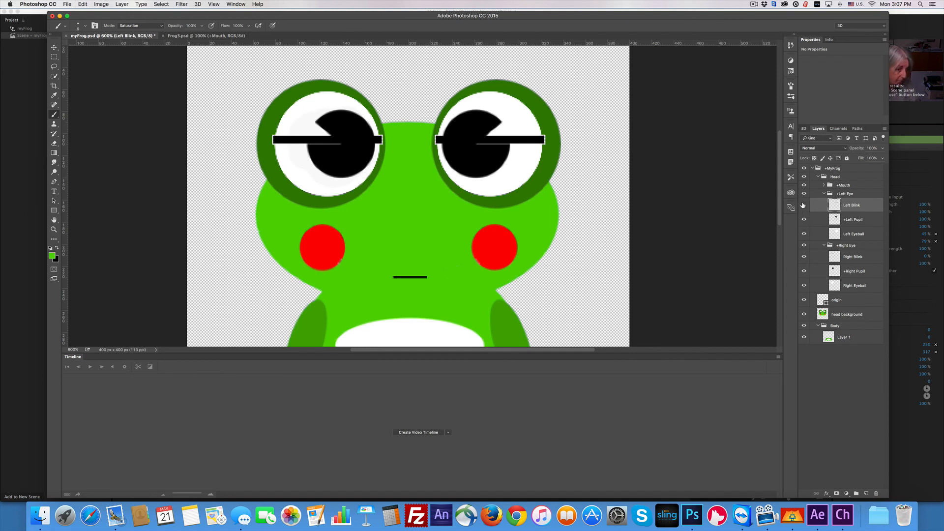
left_click(803, 206)
left_click(804, 218)
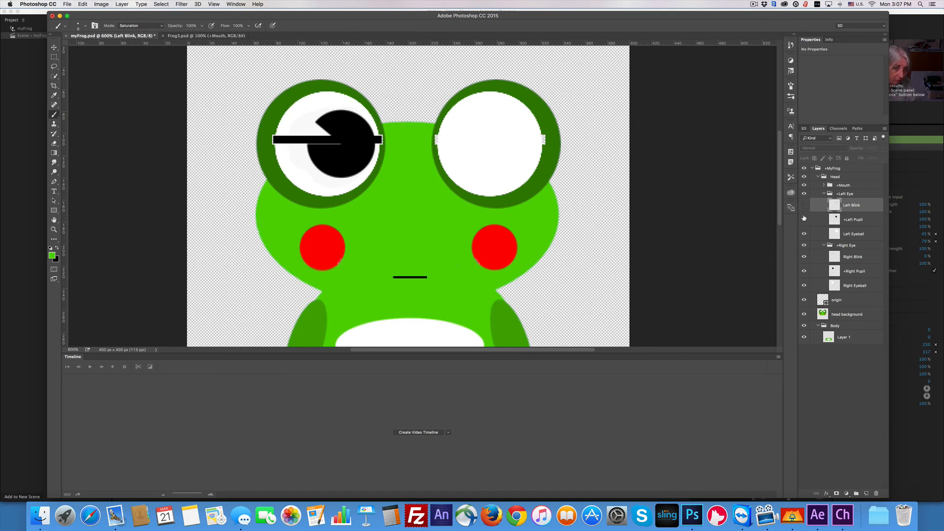
left_click(803, 233)
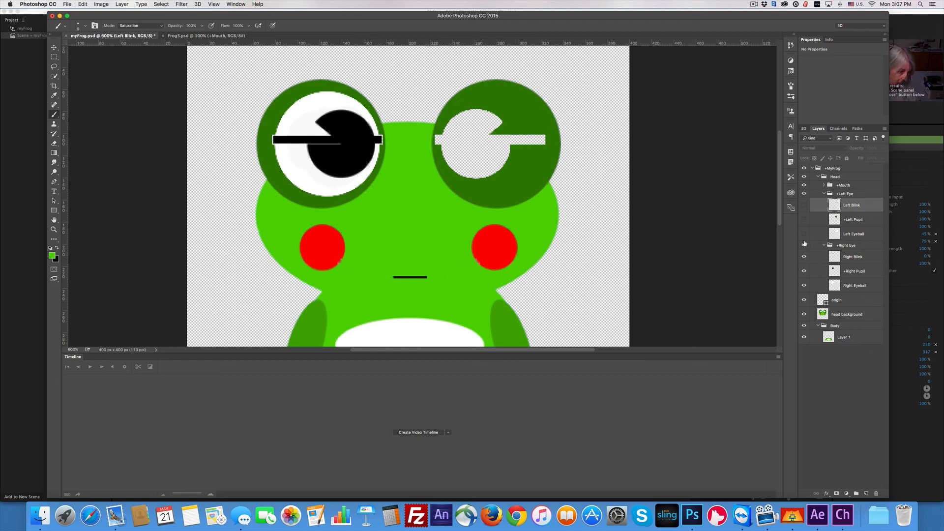
left_click(803, 219)
left_click(803, 218)
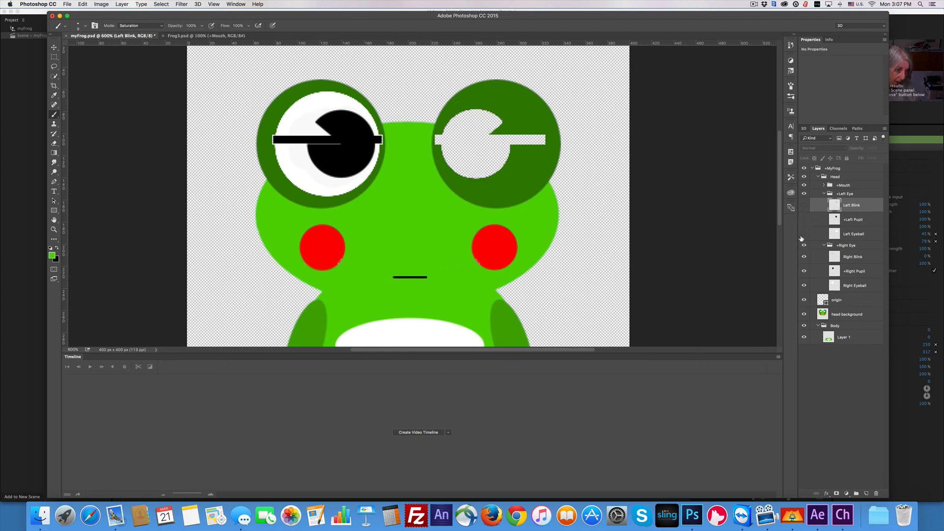
left_click(803, 234)
left_click(803, 234)
left_click(824, 315)
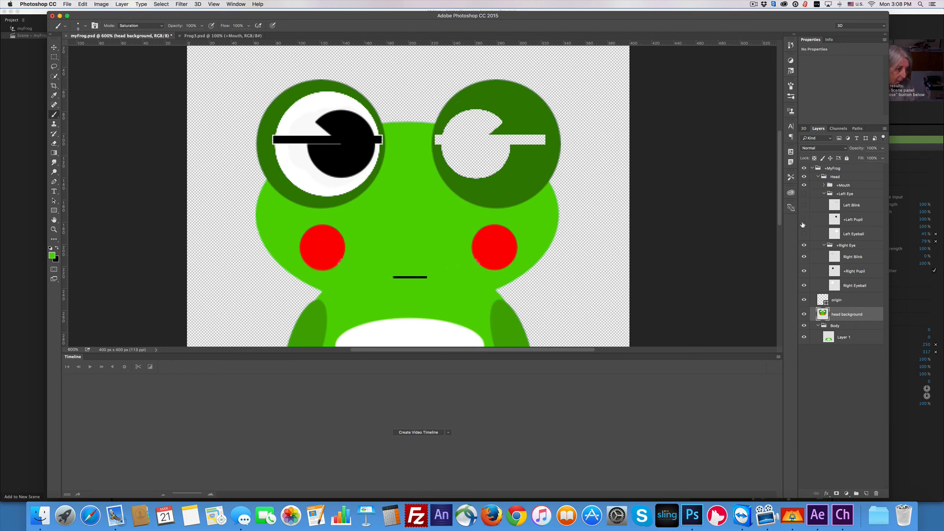
left_click(804, 246)
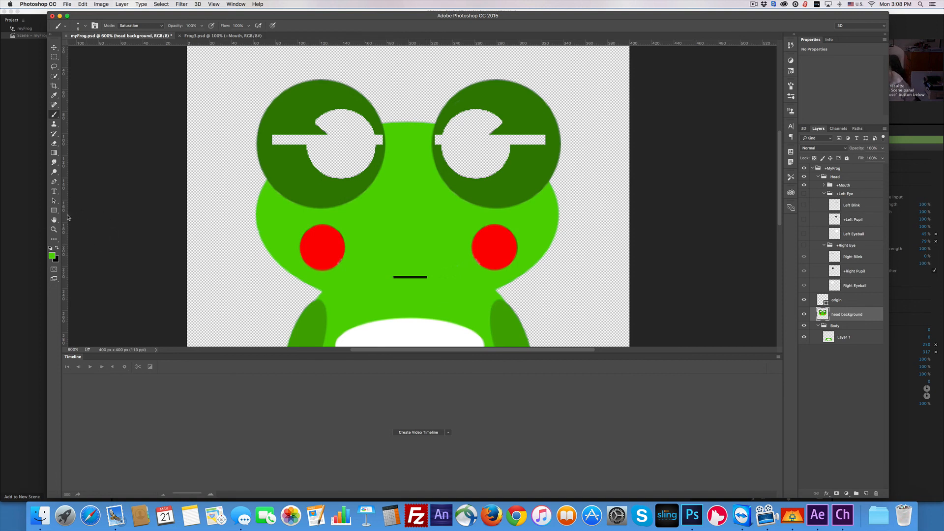
- Sample the eye circles' dark green, paint over the transparent cutouts in both circles with an enlarged brush, and save myFrog.psd
left_click(54, 135)
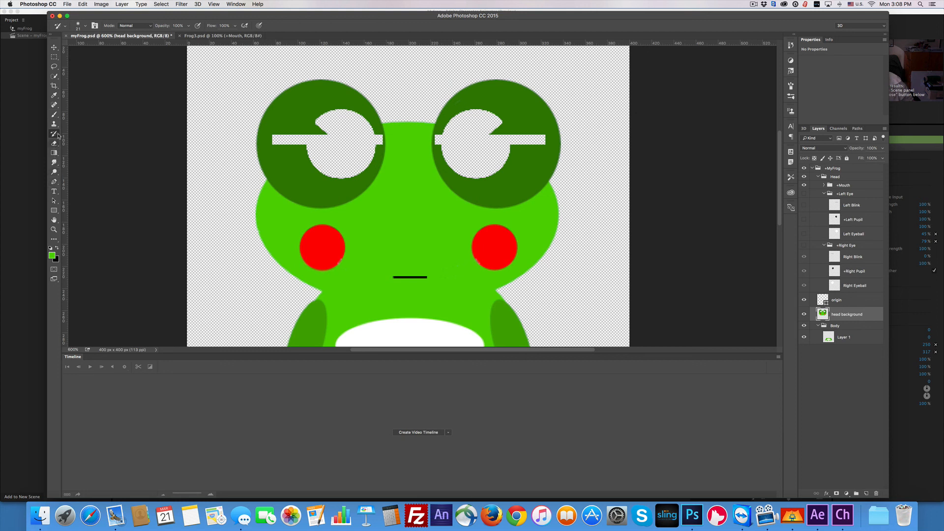
left_click(55, 96)
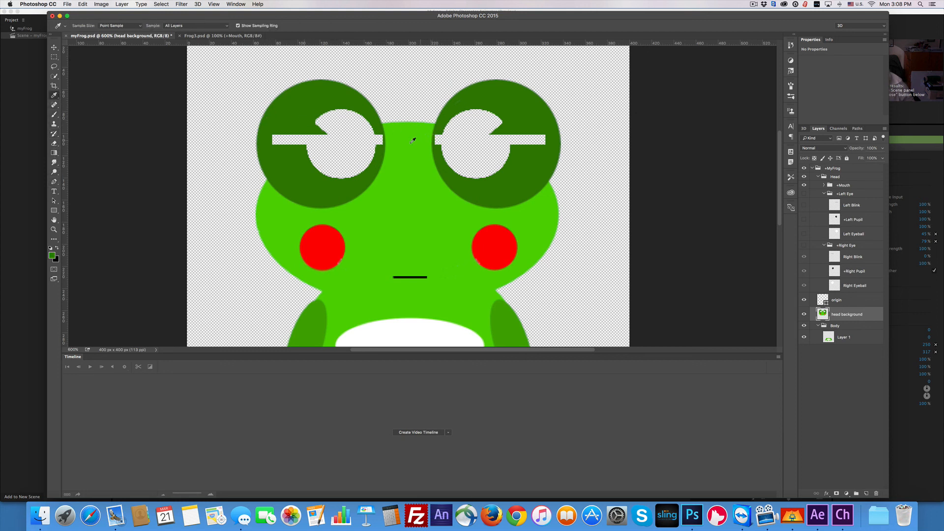
left_click(54, 116)
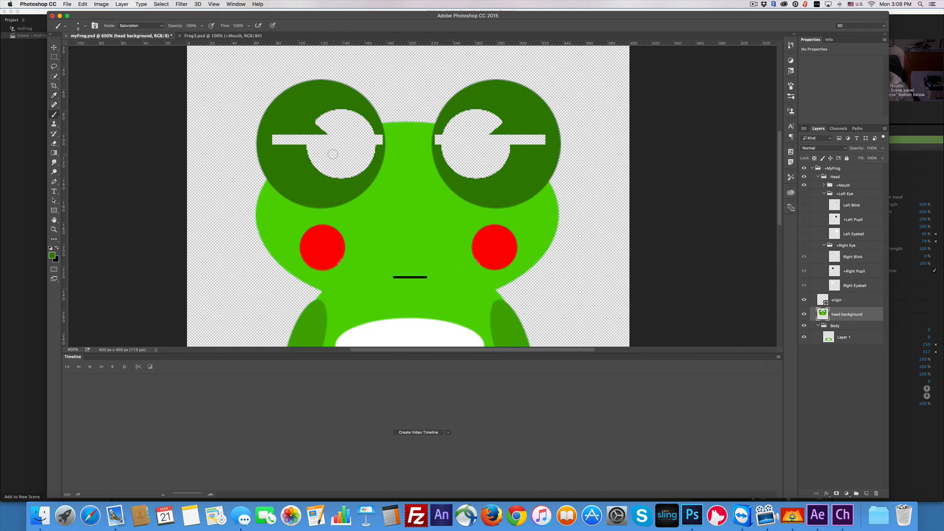
key("bracketright")
key("bracketright")
key("bracketright")
key("bracketright")
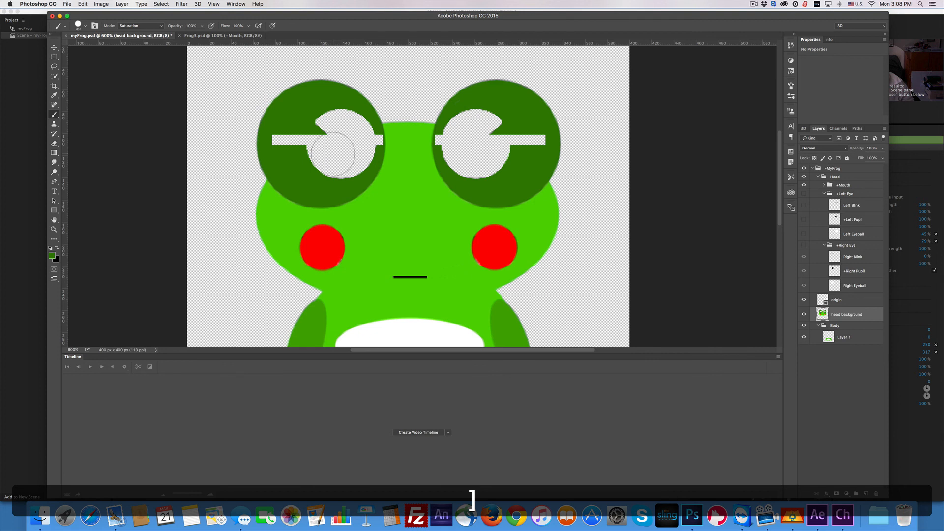
left_click(308, 147)
key("super+z")
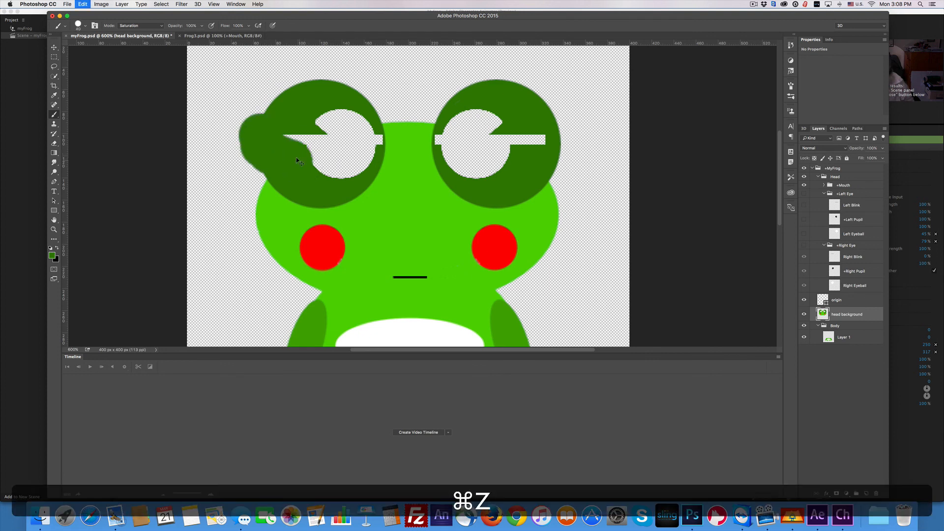
mouse_move(311, 148)
left_mouse_down()
mouse_move(331, 129)
mouse_move(333, 160)
mouse_move(317, 144)
mouse_move(326, 131)
mouse_move(351, 143)
mouse_move(333, 154)
mouse_move(342, 129)
mouse_move(350, 150)
mouse_move(349, 129)
mouse_move(352, 153)
left_mouse_up()
left_click_drag(296, 140, 284, 140)
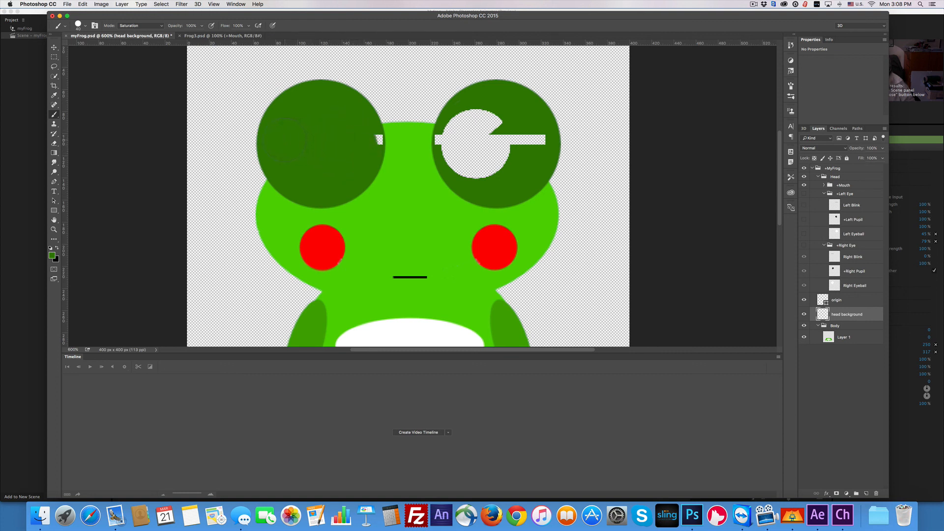
left_click_drag(353, 141, 361, 140)
mouse_move(541, 140)
left_mouse_down()
mouse_move(485, 127)
mouse_move(472, 131)
mouse_move(478, 145)
mouse_move(503, 157)
mouse_move(465, 157)
mouse_move(457, 140)
left_mouse_up()
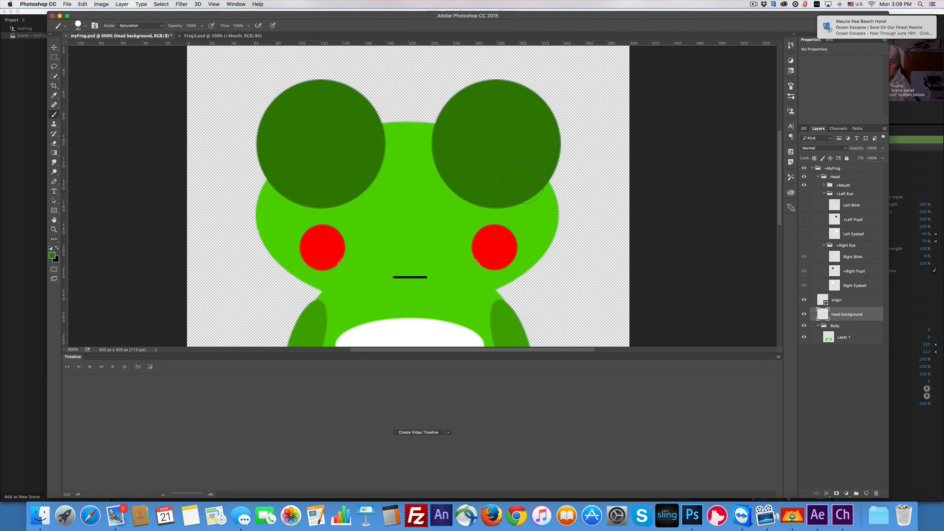
key("super+s")
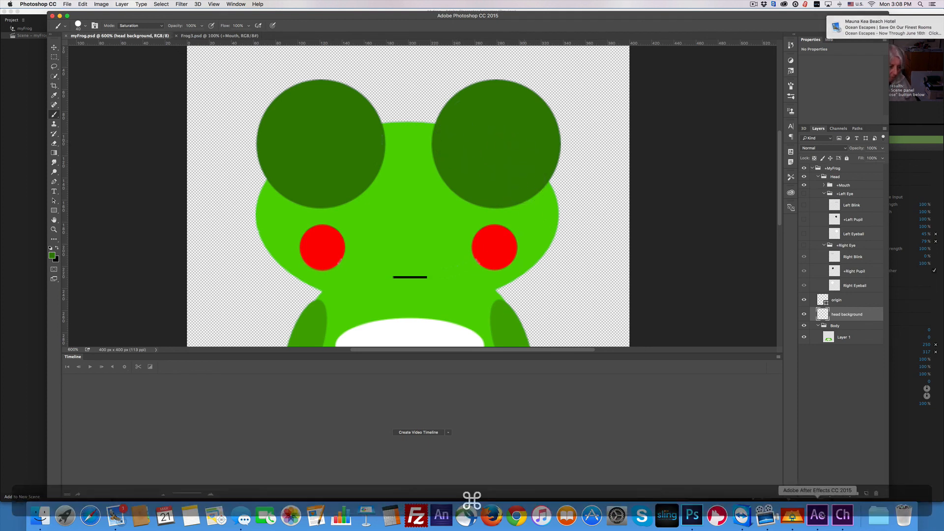
- Check the puppet in Character Animator, return to Photoshop, show all Left Eye and Right Eye layers and save myFrog.psd
left_click(842, 515)
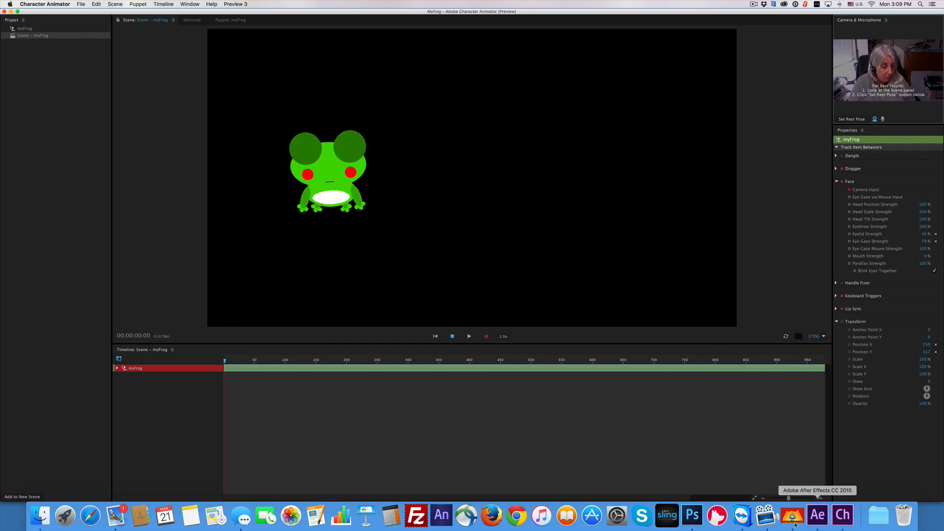
left_click(694, 517)
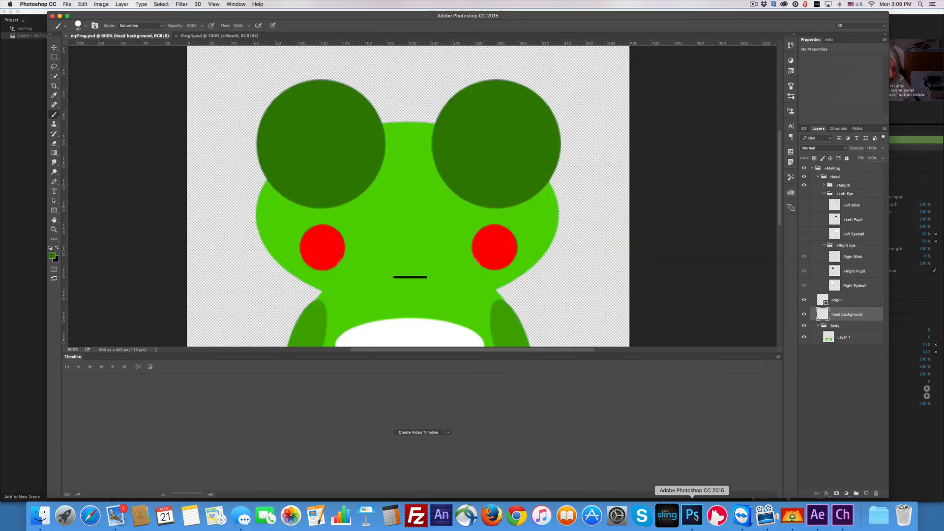
left_click(804, 194)
left_click(803, 204)
left_click(804, 205)
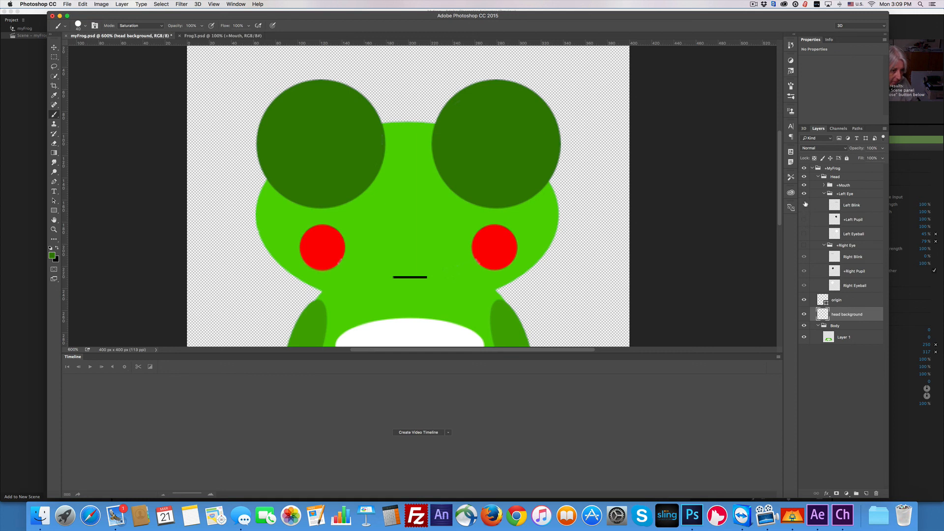
left_click_drag(805, 204, 805, 285)
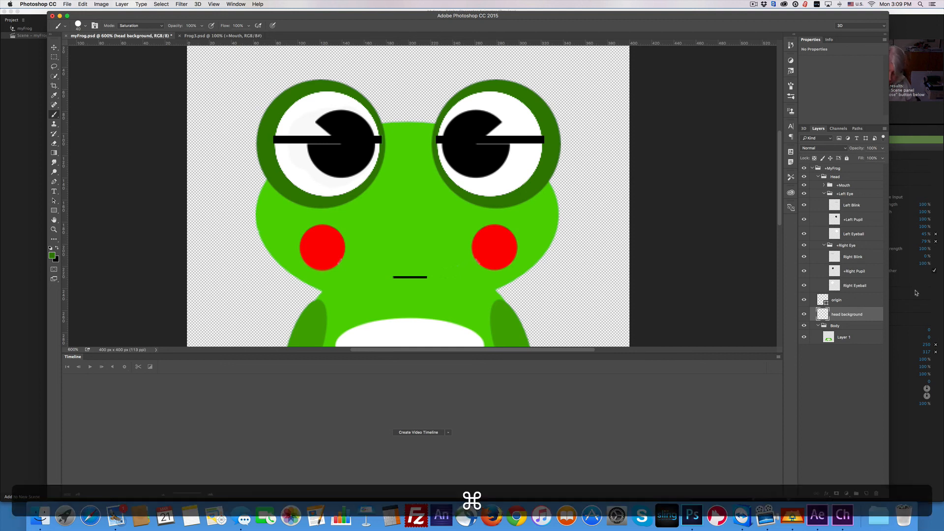
key("super+s")
- Switch to Character Animator, set the Face behavior's Eye Gaze Strength to 33% and set the puppet's rest pose
key("super+Tab")
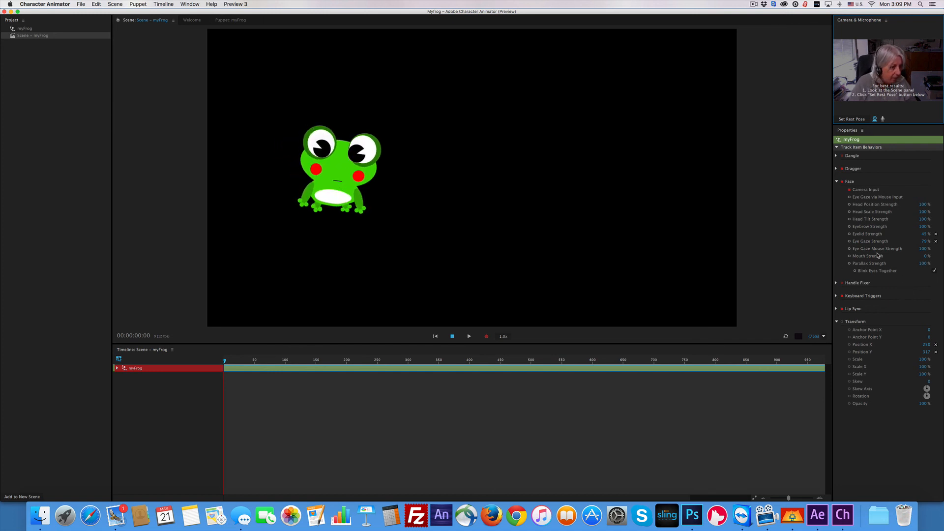
left_click_drag(924, 241, 909, 244)
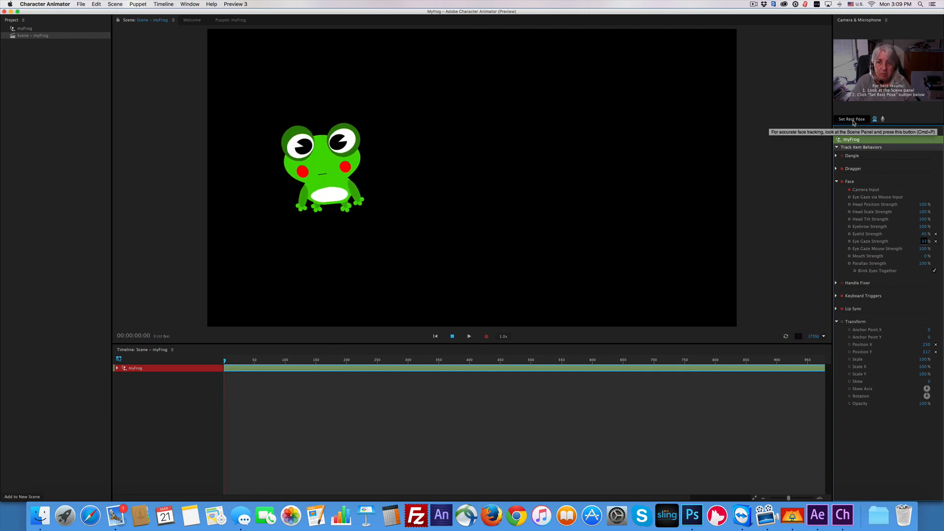
left_click(853, 121)
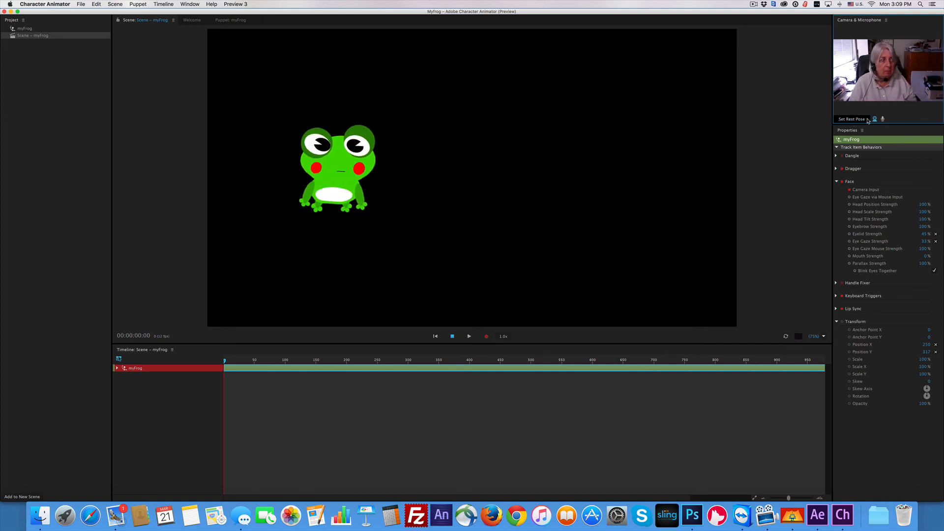
- Enable microphone input and record a puppet performance of about 12 seconds from the start of the scene
left_click(883, 120)
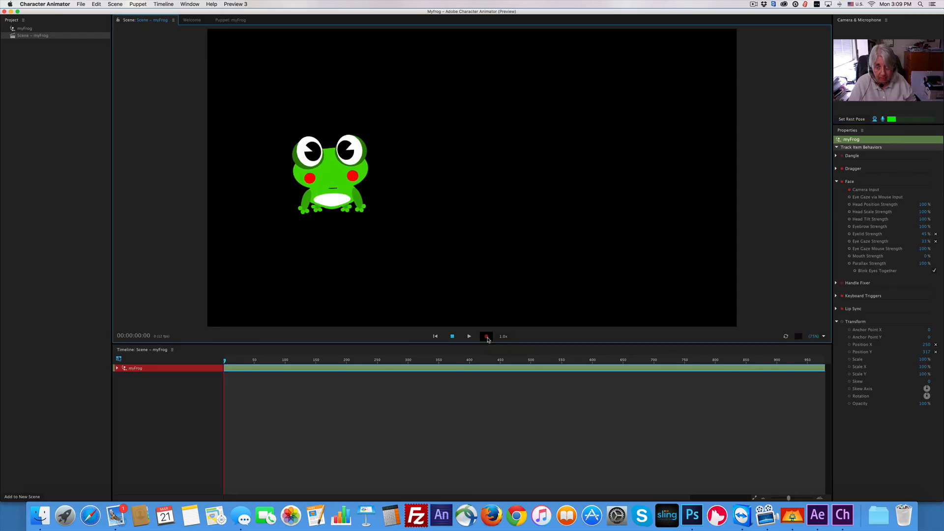
left_click(487, 337)
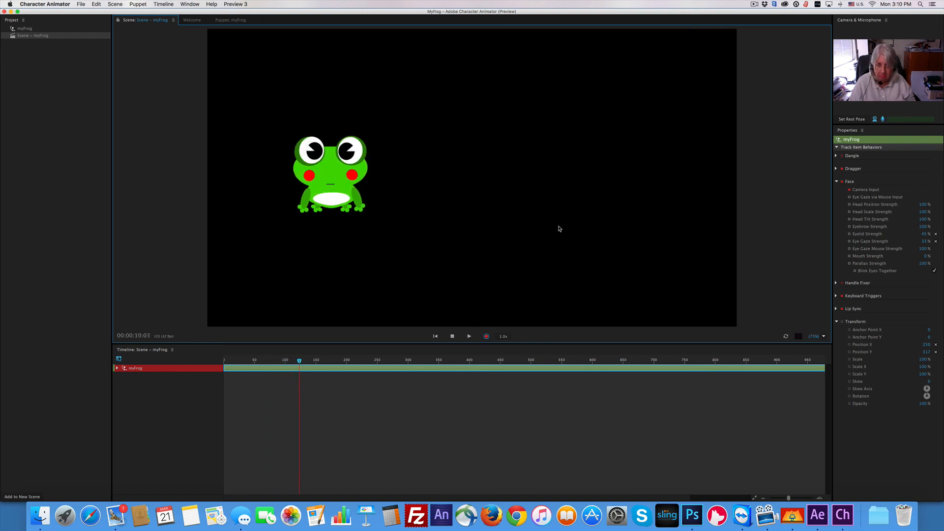
left_click(486, 337)
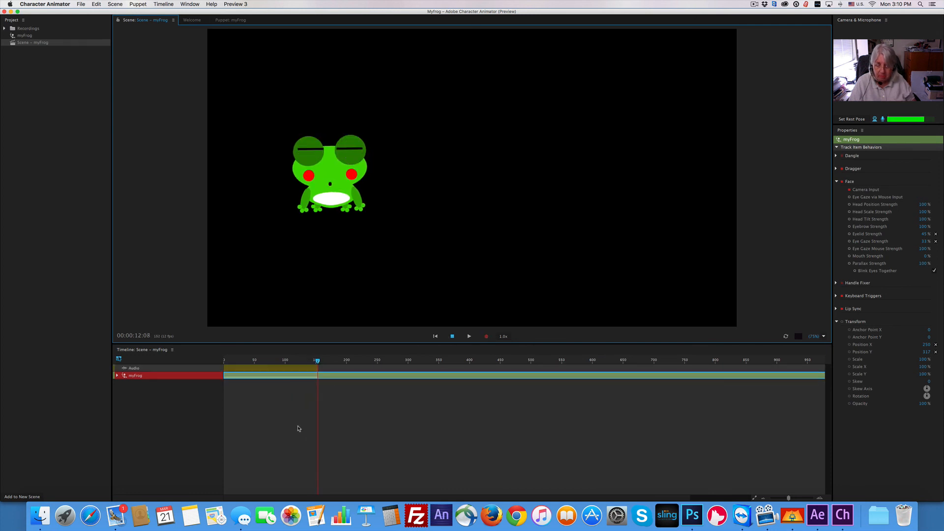
- Play the recorded performance back from the start of the timeline, stop it and save the project
left_click(297, 427)
left_click_drag(317, 362, 222, 358)
key("space")
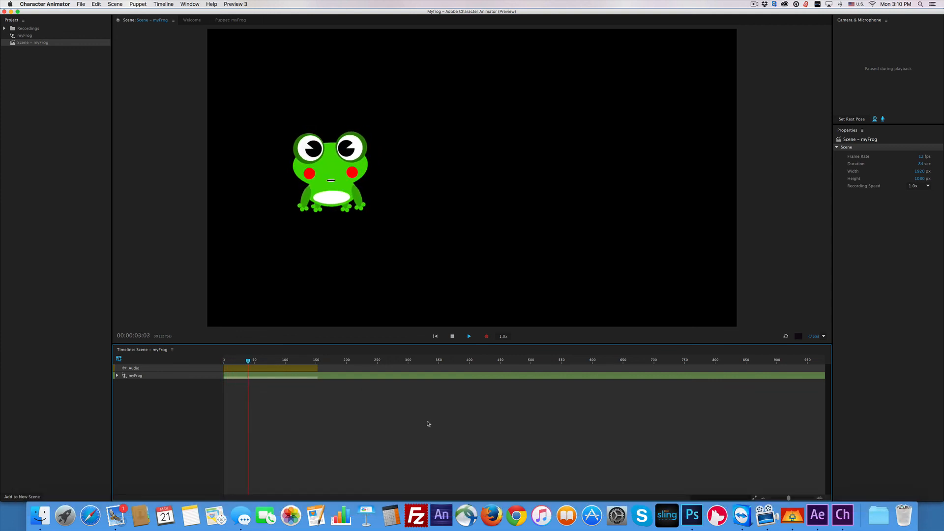
key("space")
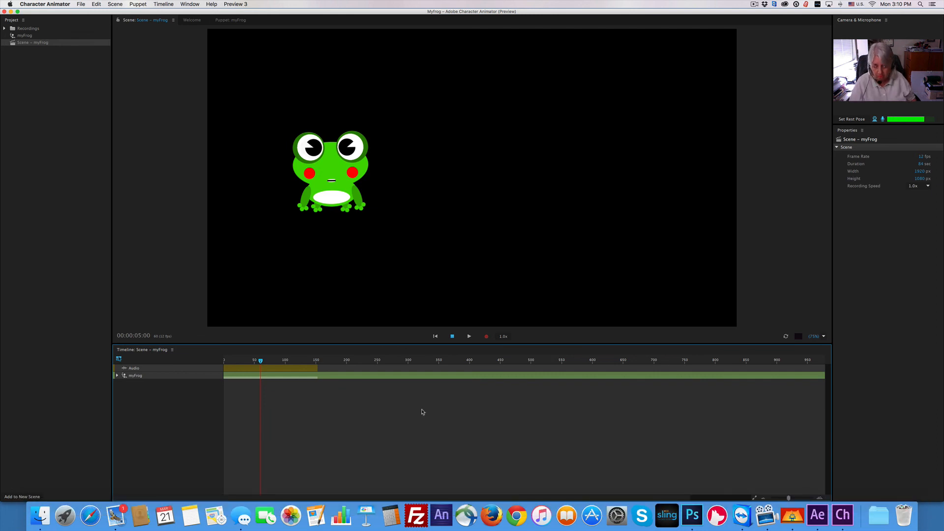
key("super+s")
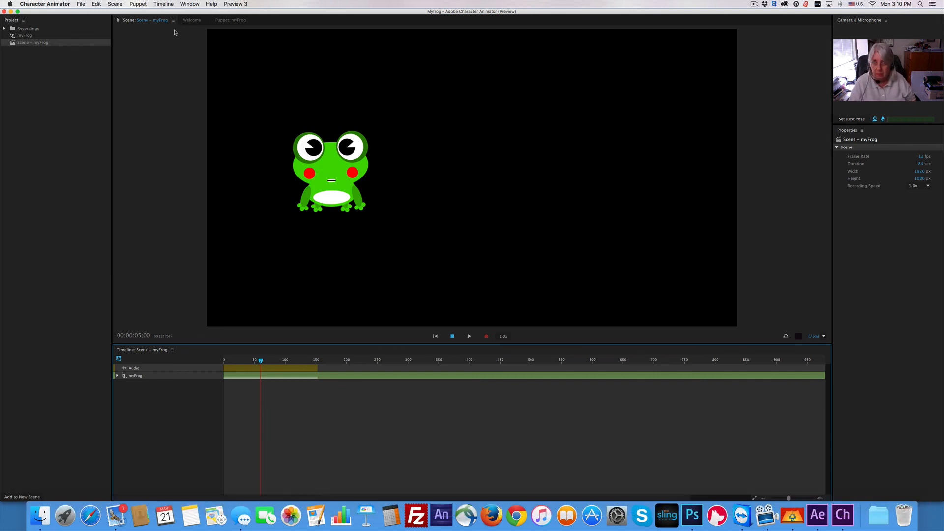
- Export the scene with its video and audio as Scene - myFrog into the frogPractice folder
left_click(81, 4)
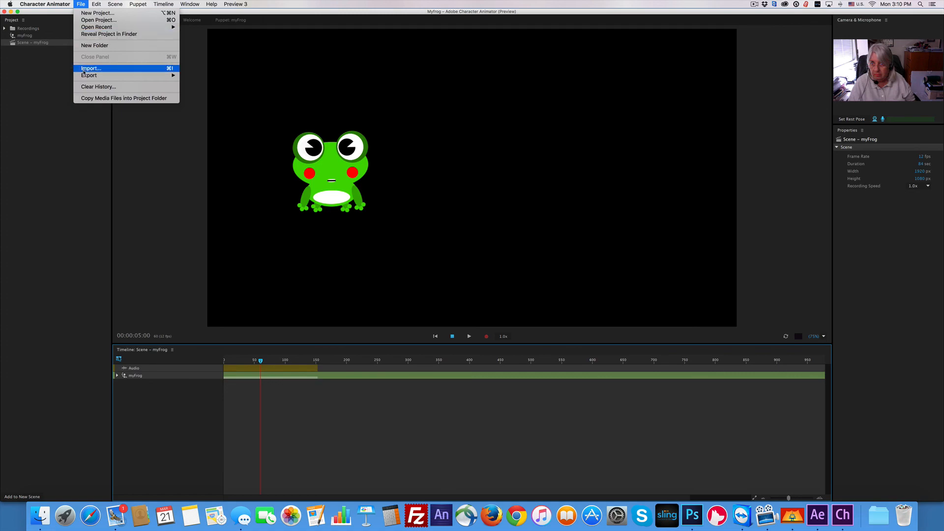
mouse_move(127, 76)
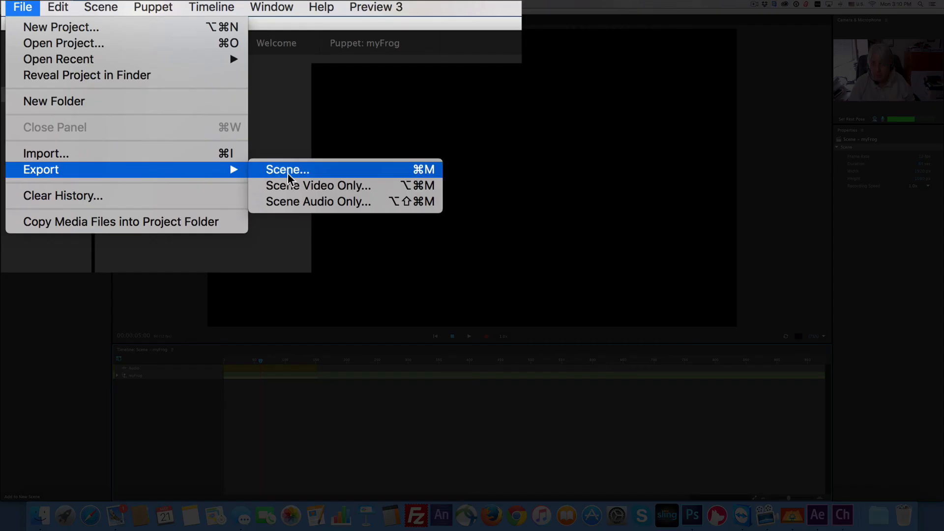
left_click(198, 78)
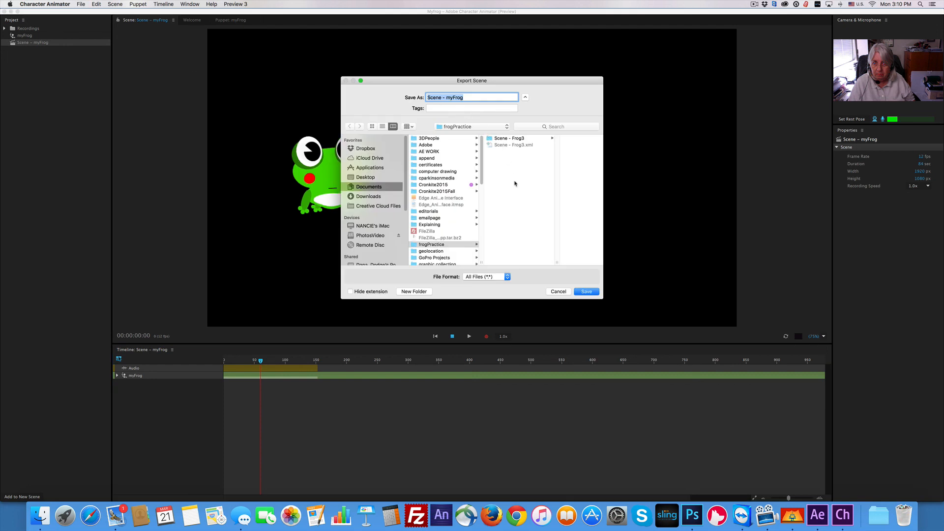
left_click(586, 291)
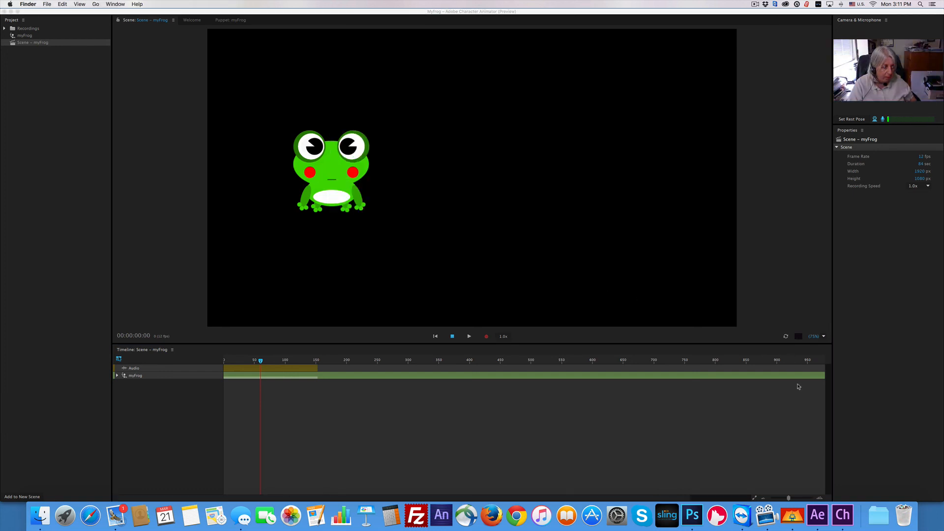
- Switch to After Effects and create composition Comp 1 with the HDTV 1080 29.97 preset and a 30-second duration
left_click(818, 515)
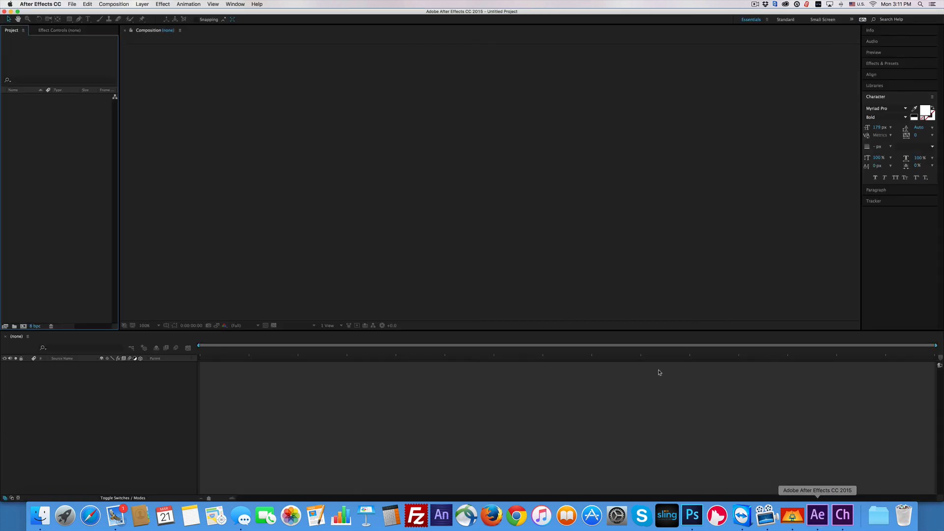
left_click(116, 5)
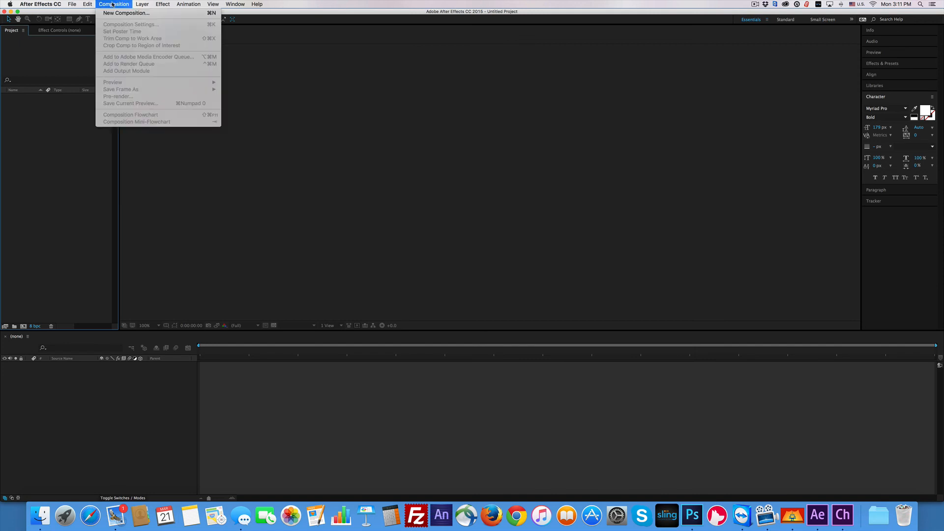
left_click(125, 12)
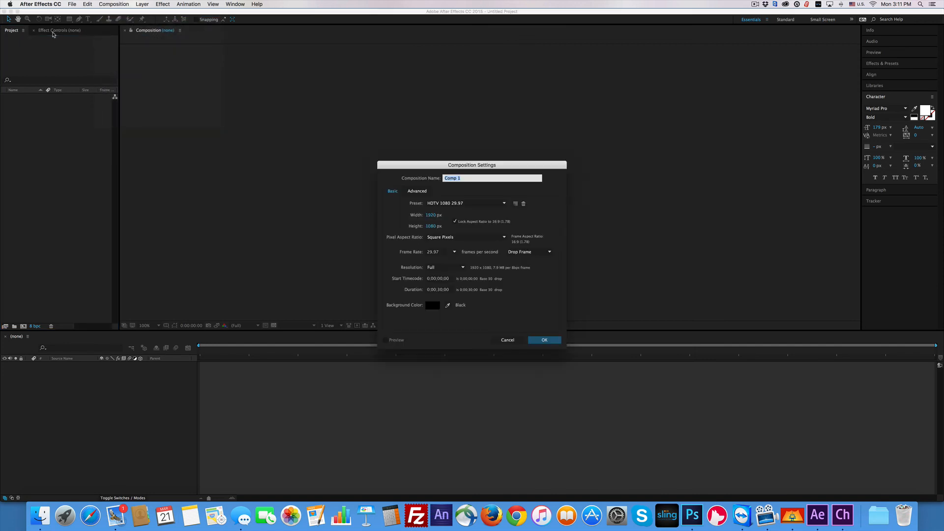
left_click(544, 340)
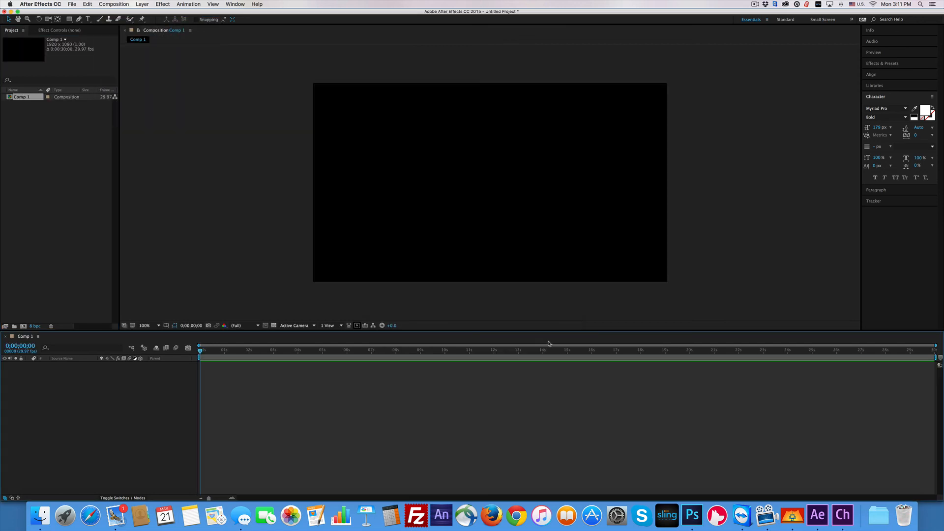
- Run the New Comp from Character Animator Recording script on Scene - myFrog.0000.png and briefly preview the resulting composition
left_click(72, 4)
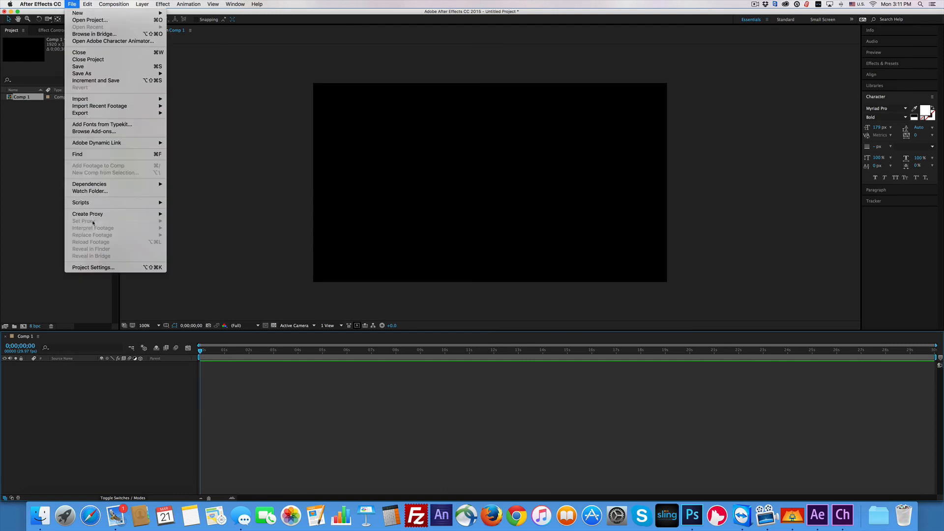
mouse_move(94, 204)
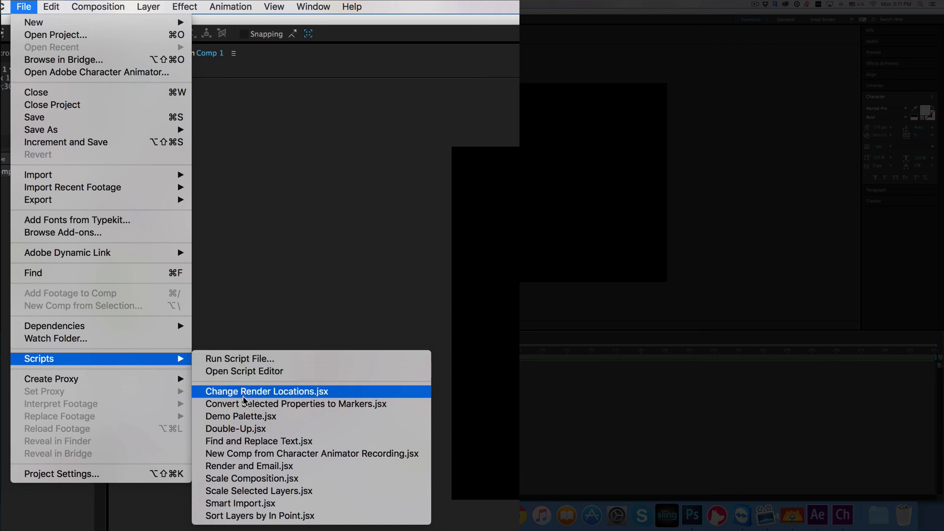
left_click(258, 453)
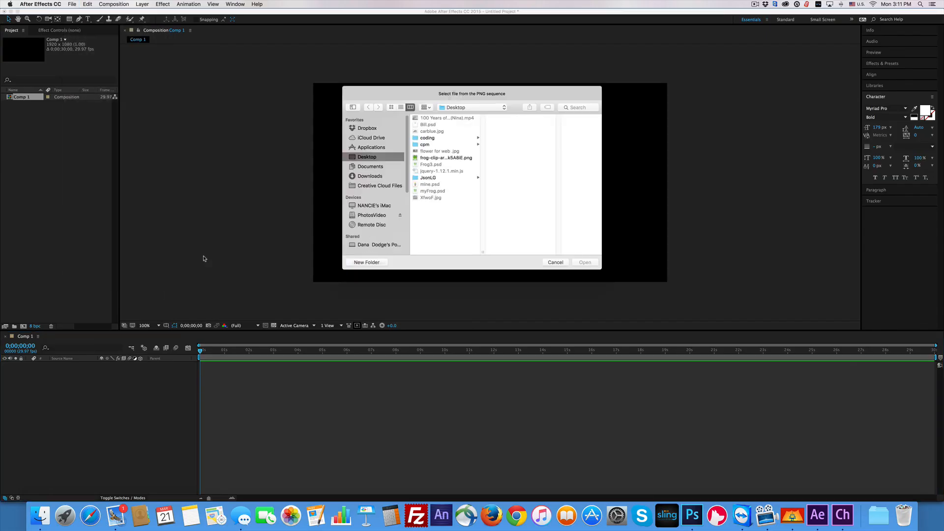
left_click(449, 108)
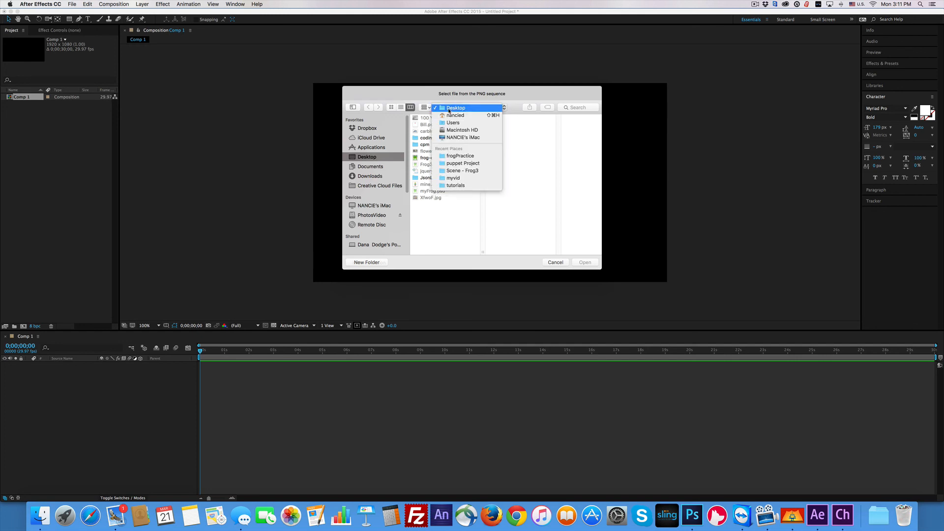
left_click(455, 170)
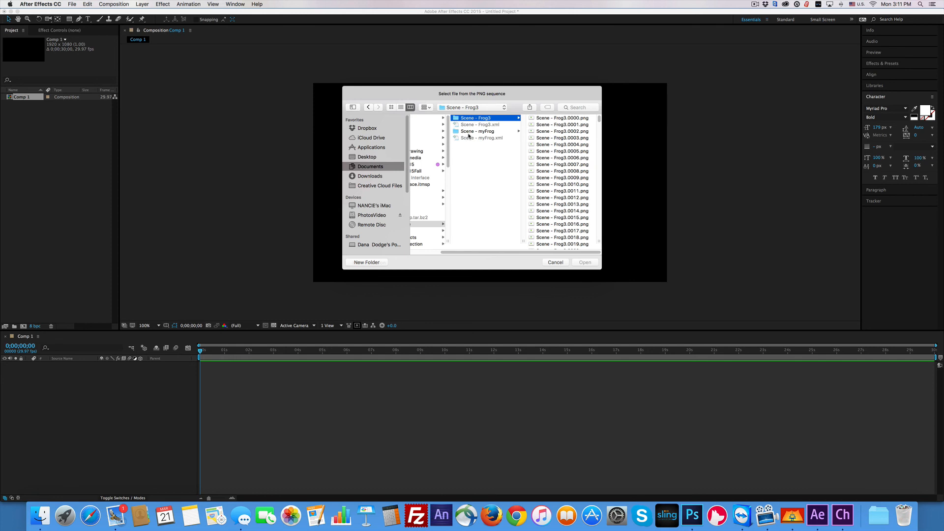
left_click(469, 131)
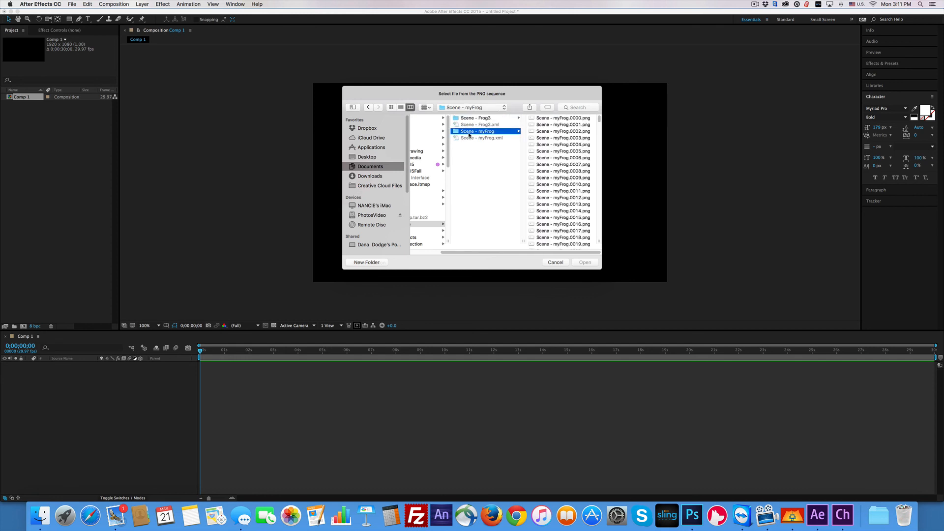
left_click(569, 118)
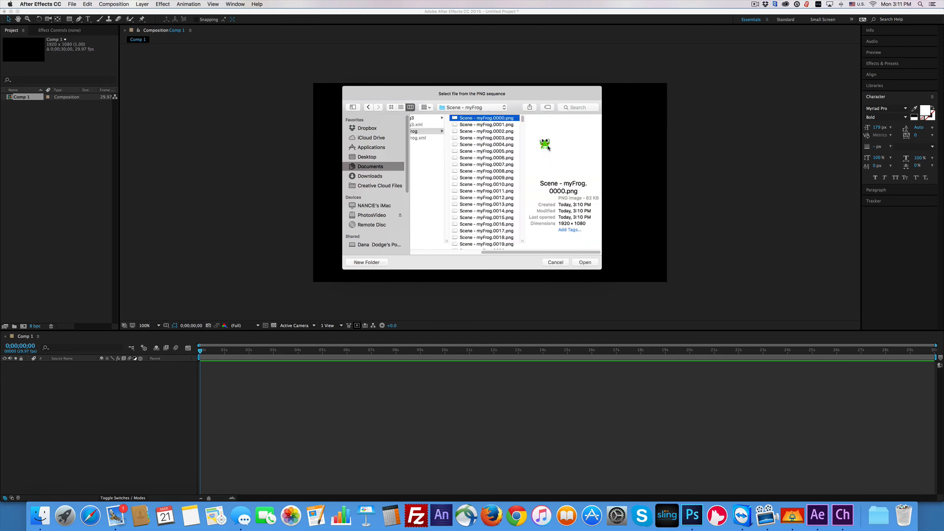
left_click(590, 263)
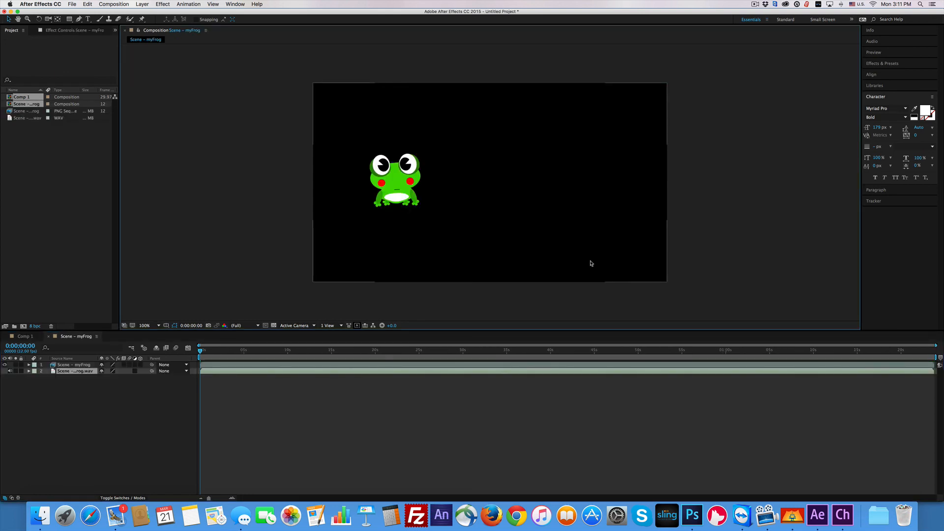
key("space")
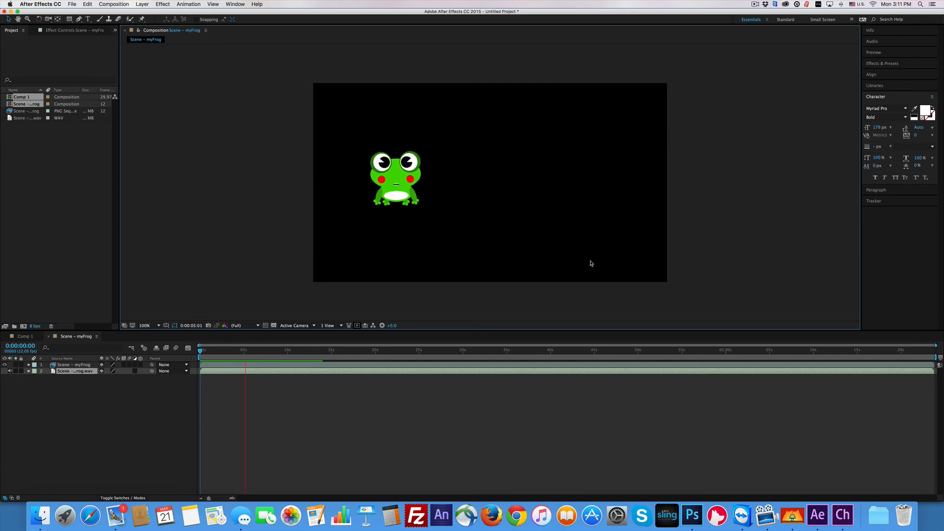
key("space")
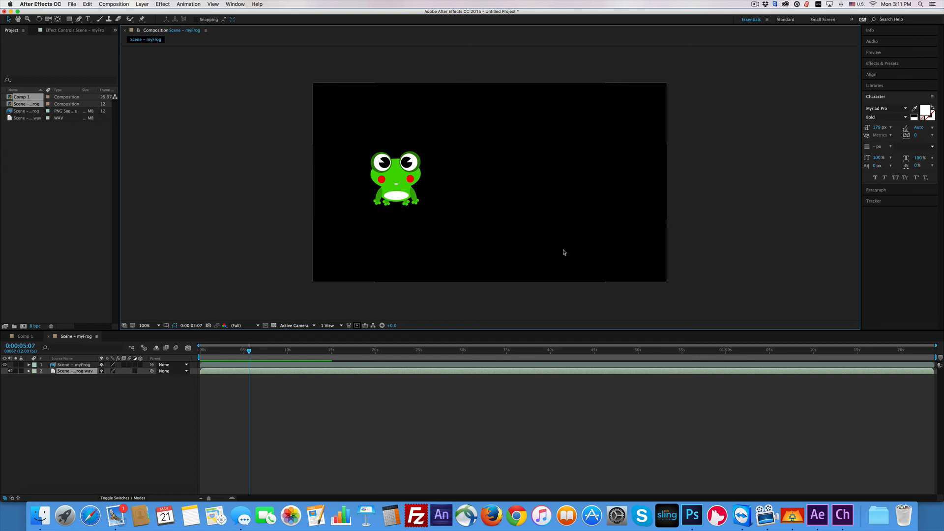
- Import the image flower for web .jpg from the Desktop as footage
left_click(71, 4)
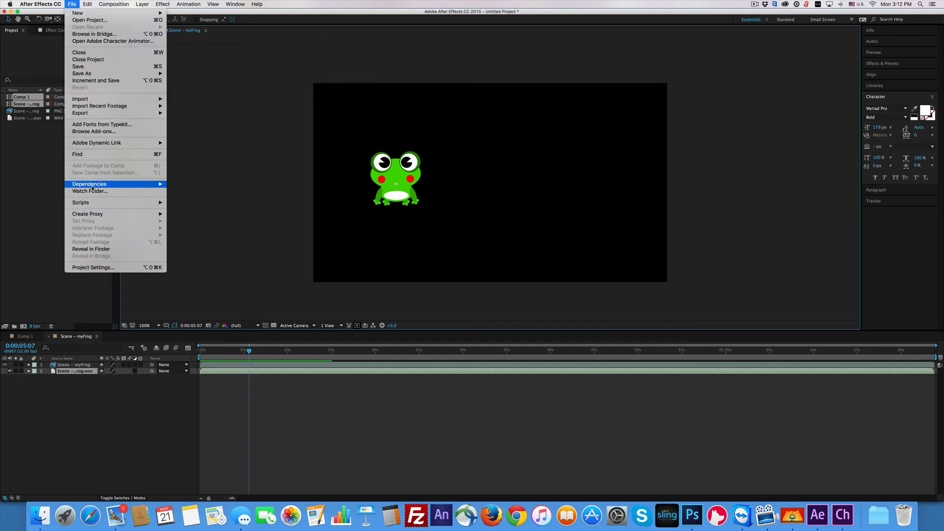
mouse_move(92, 105)
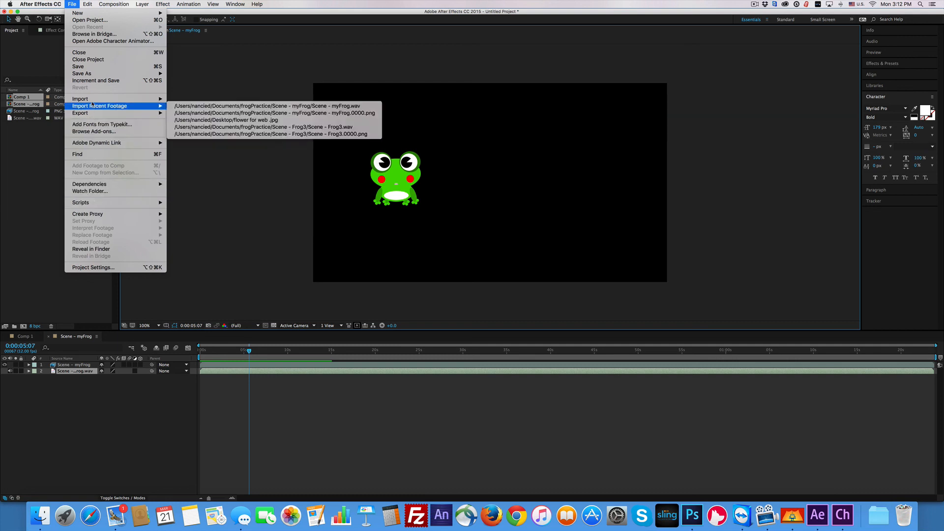
mouse_move(140, 100)
left_click(196, 99)
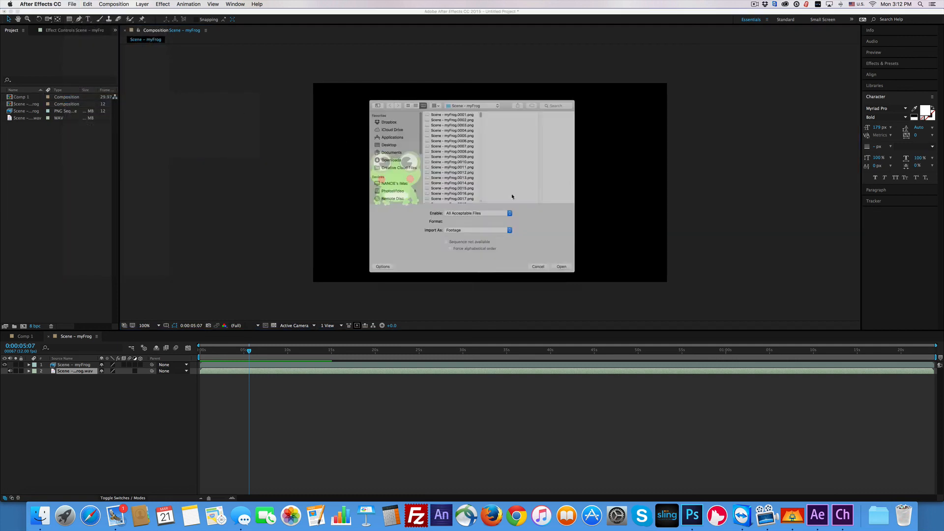
left_click(456, 85)
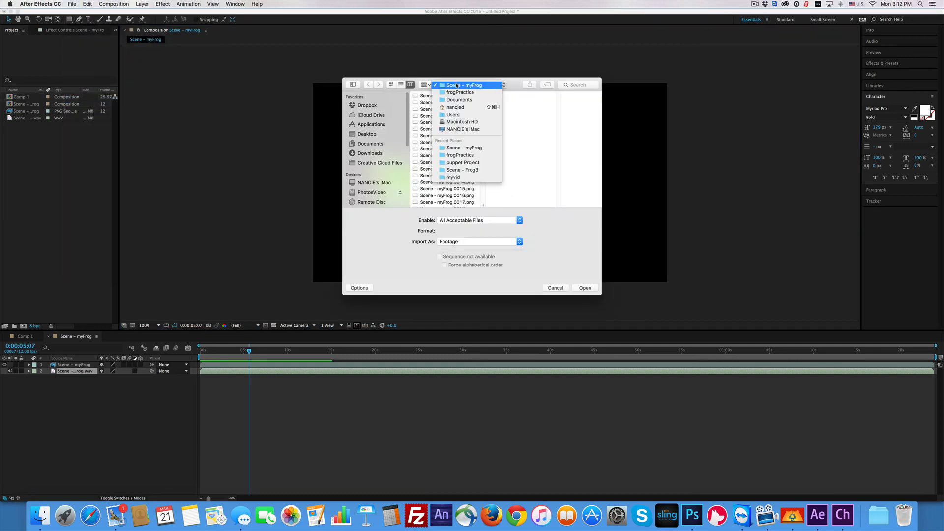
left_click(363, 136)
left_click(375, 135)
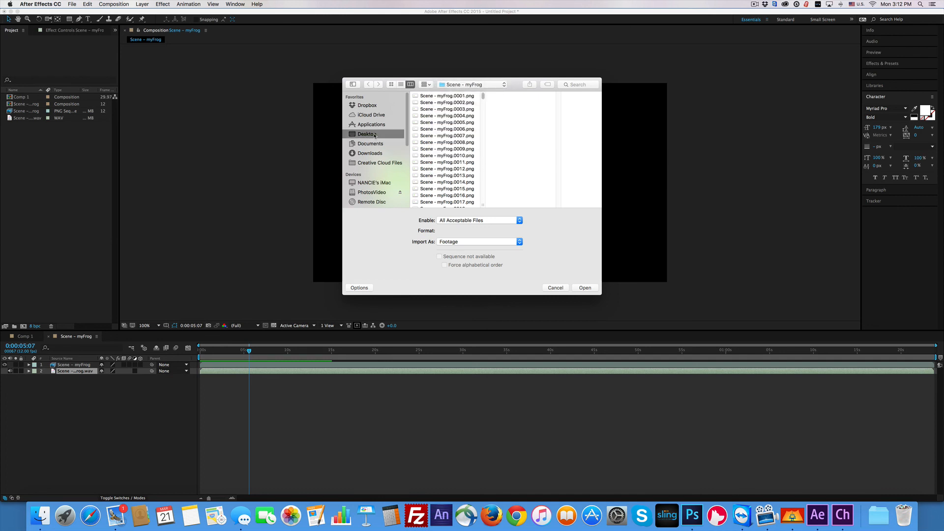
left_click(432, 129)
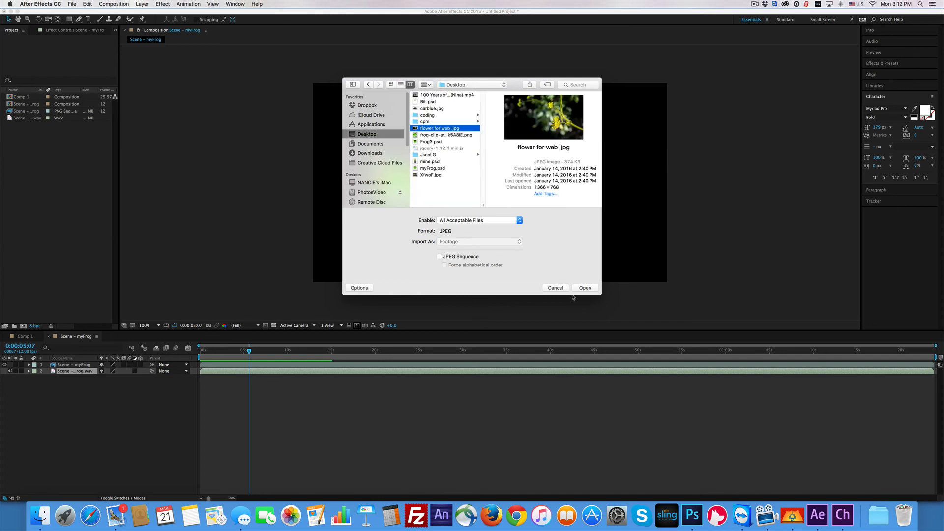
left_click(584, 289)
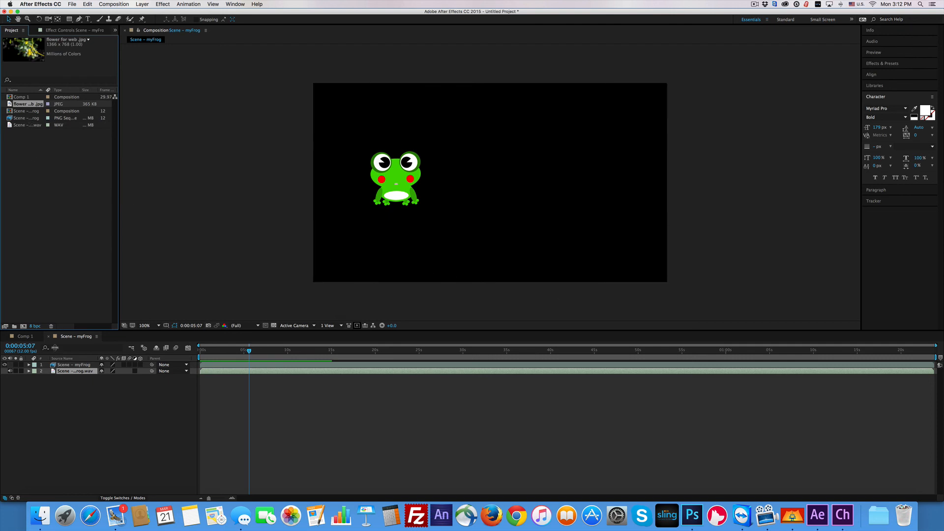
- Place the flower image in the Scene - myFrog composition and enlarge it proportionally until it covers the whole frame
left_click(52, 411)
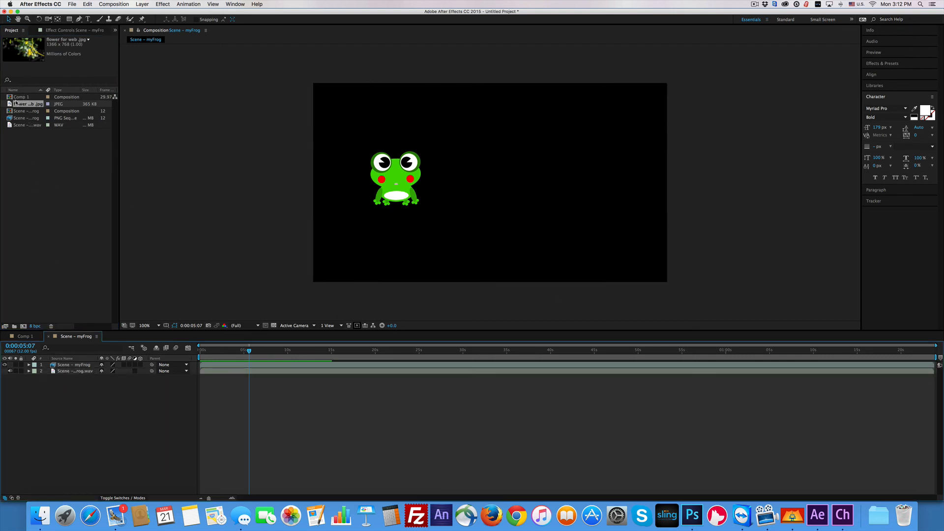
left_click_drag(9, 103, 483, 180)
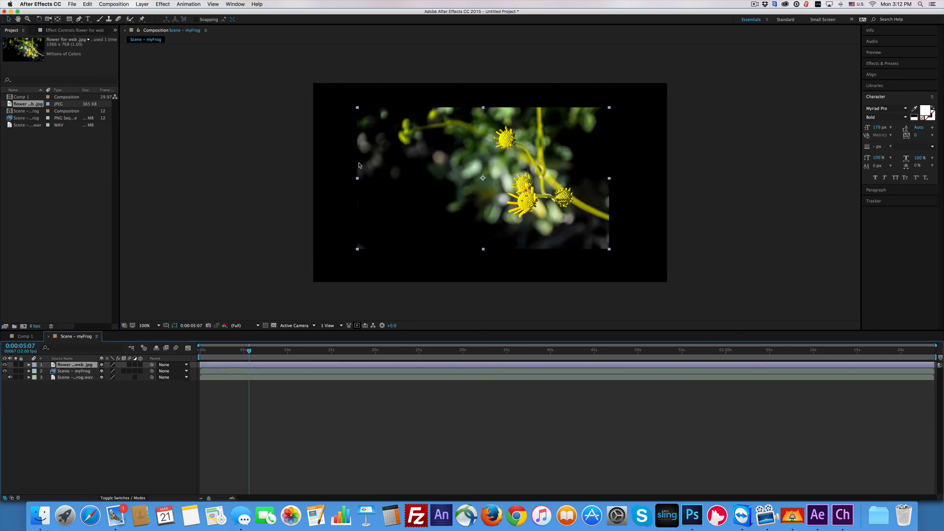
key("shift")
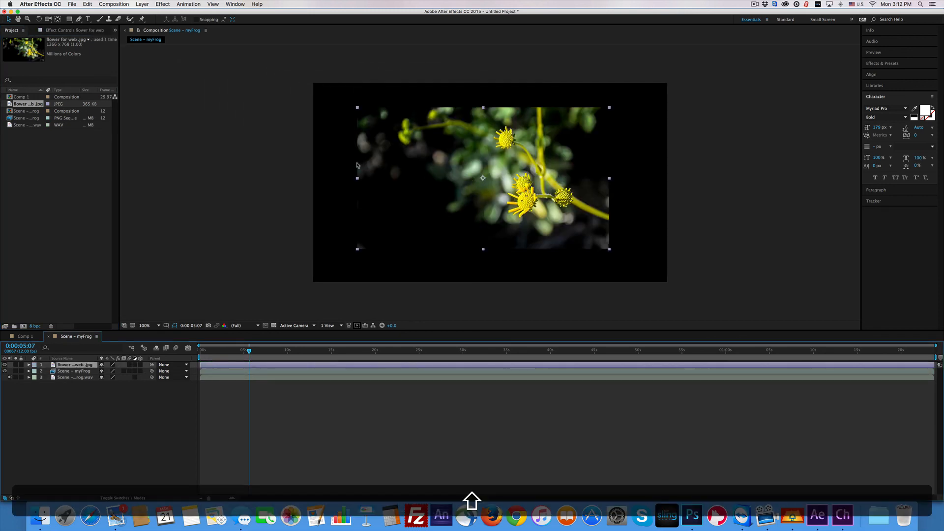
left_click(356, 110, "shift")
left_click(365, 119, "shift")
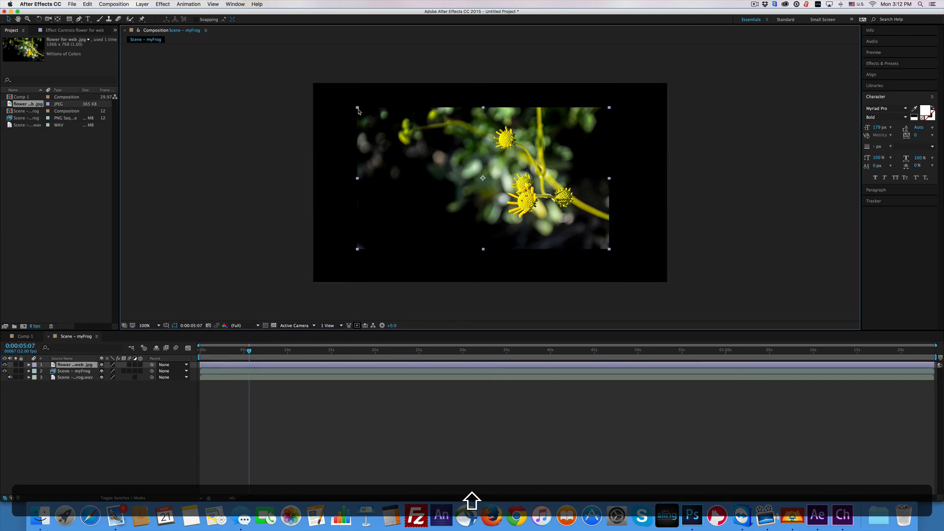
left_click(354, 108, "shift")
left_click(357, 109)
left_click_drag(357, 107, 287, 70)
key("shift")
left_click(137, 439)
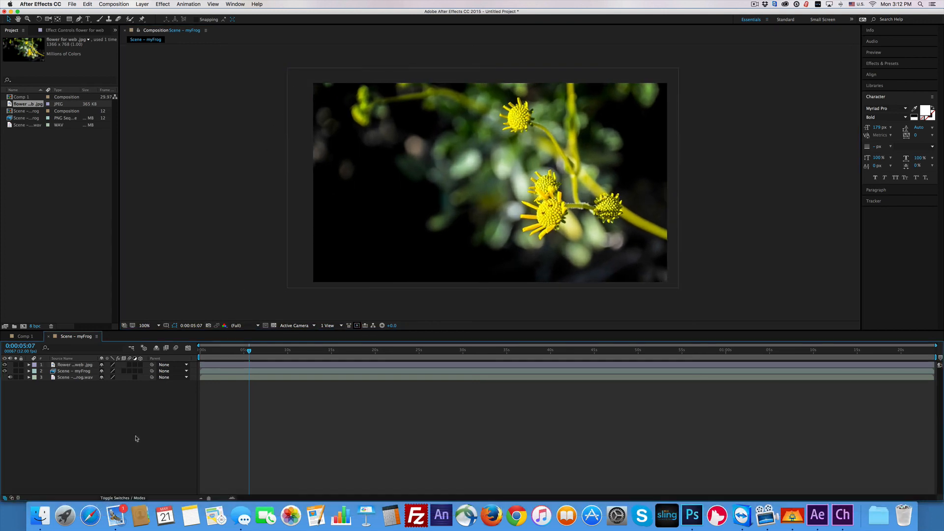
- Move the flower layer beneath the frog and audio layers, and reposition the frog just beside the yellow flowers
left_click_drag(62, 367, 63, 387)
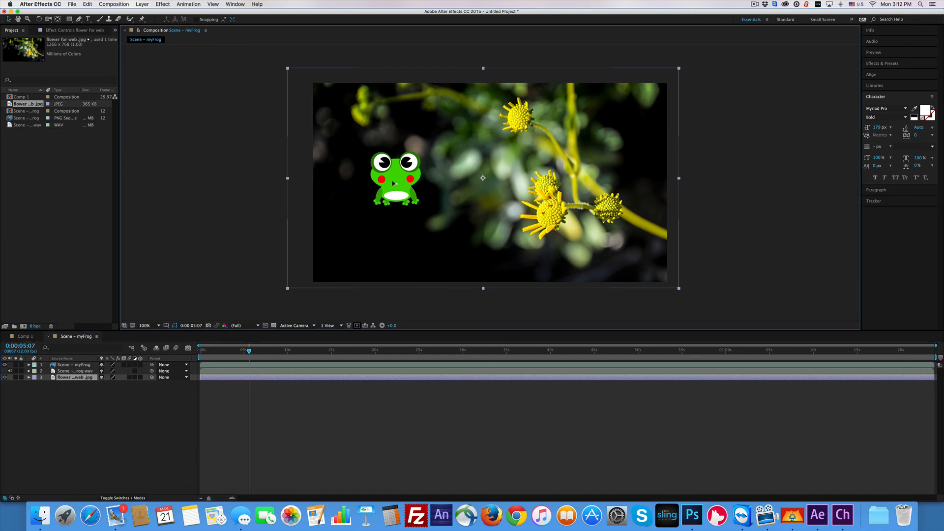
mouse_move(392, 183)
left_mouse_down()
mouse_move(394, 194)
mouse_move(394, 183)
left_mouse_up()
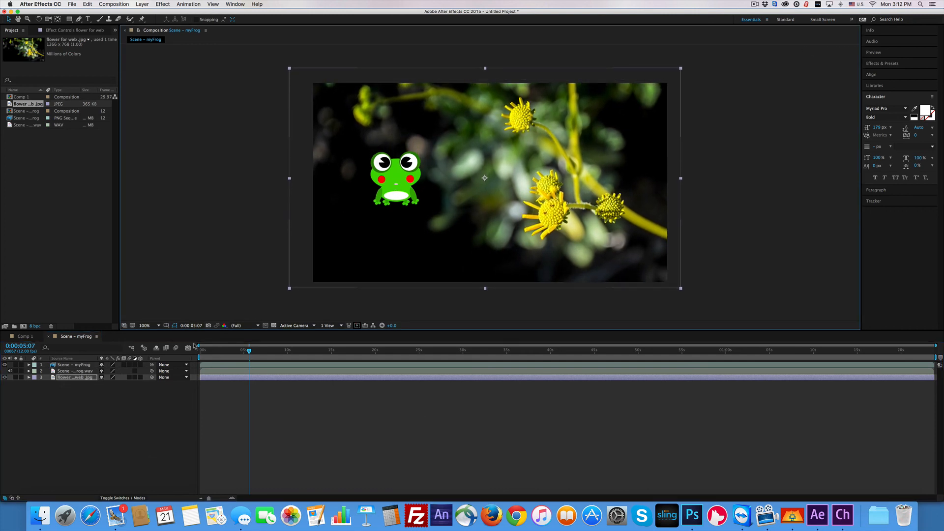
left_click(74, 365)
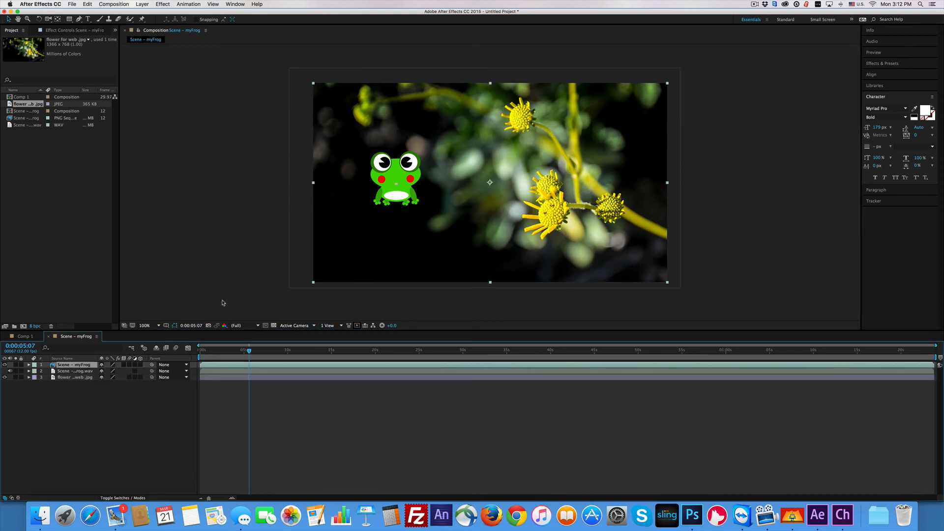
left_click_drag(379, 198, 478, 241)
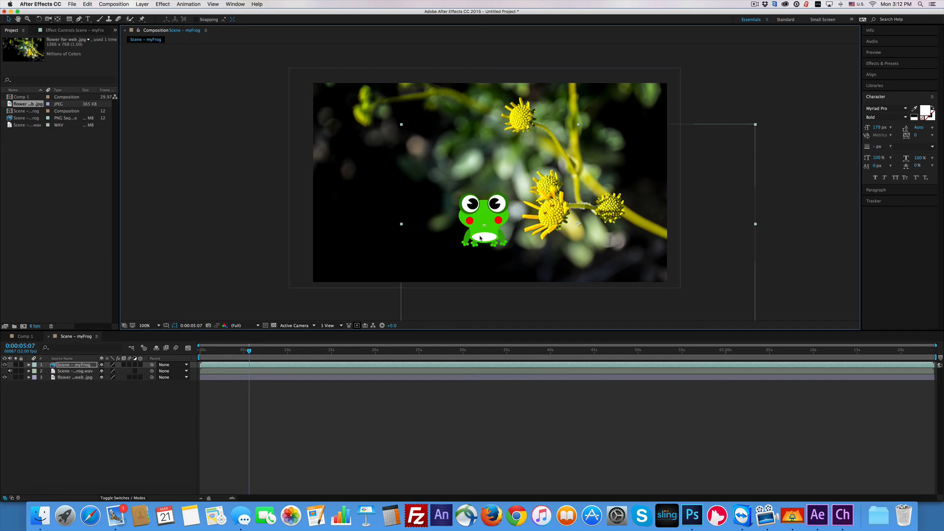
- Play the composition back from the start of the timeline
left_click_drag(251, 353, 200, 352)
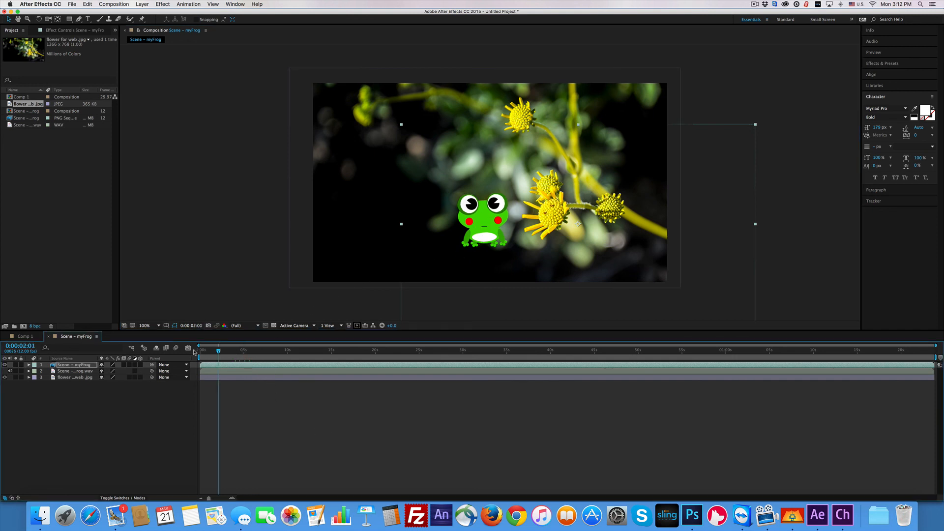
key("space")
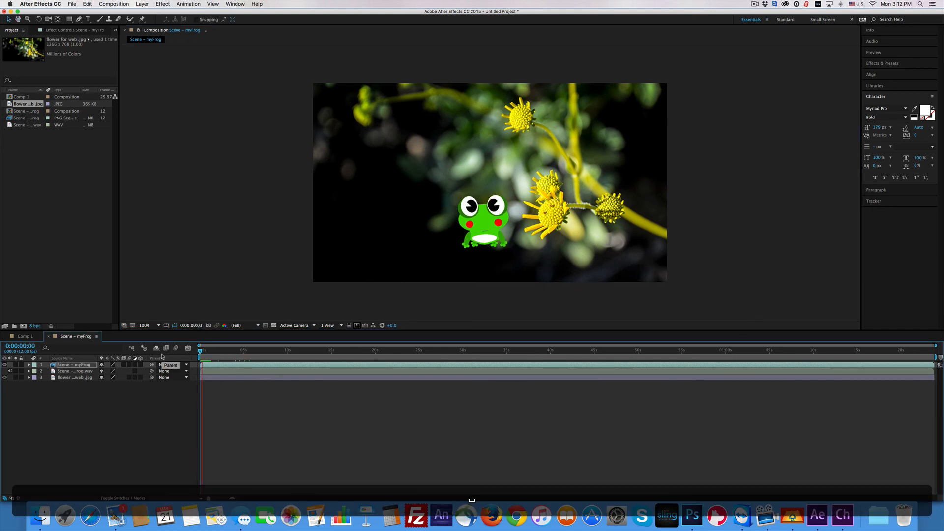